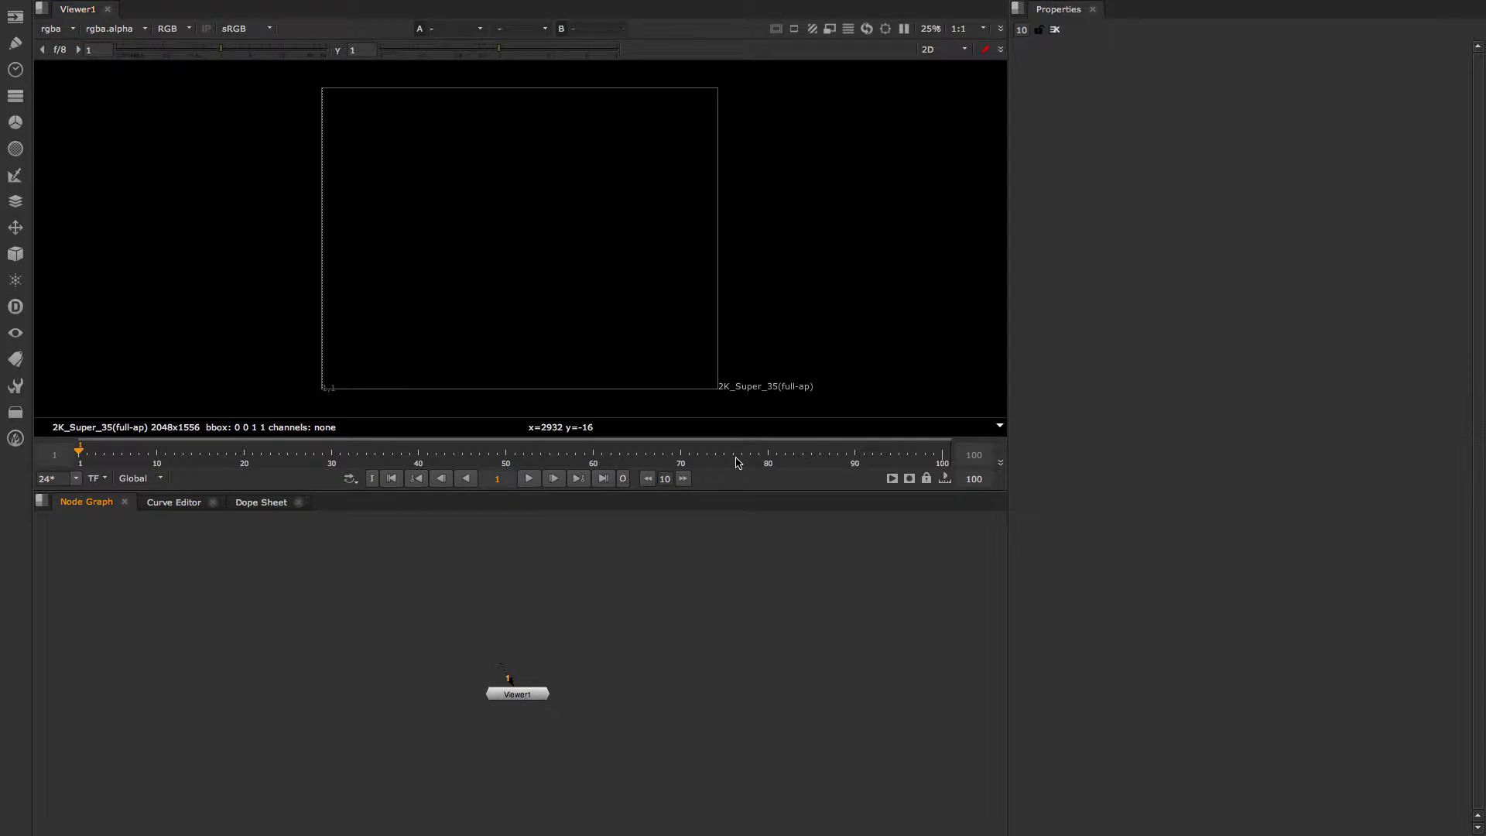
# - Look through the Curve Editor, the Dope Sheet and the available workspace presets, returning to the Node Graph
pyautogui.click(175, 502)
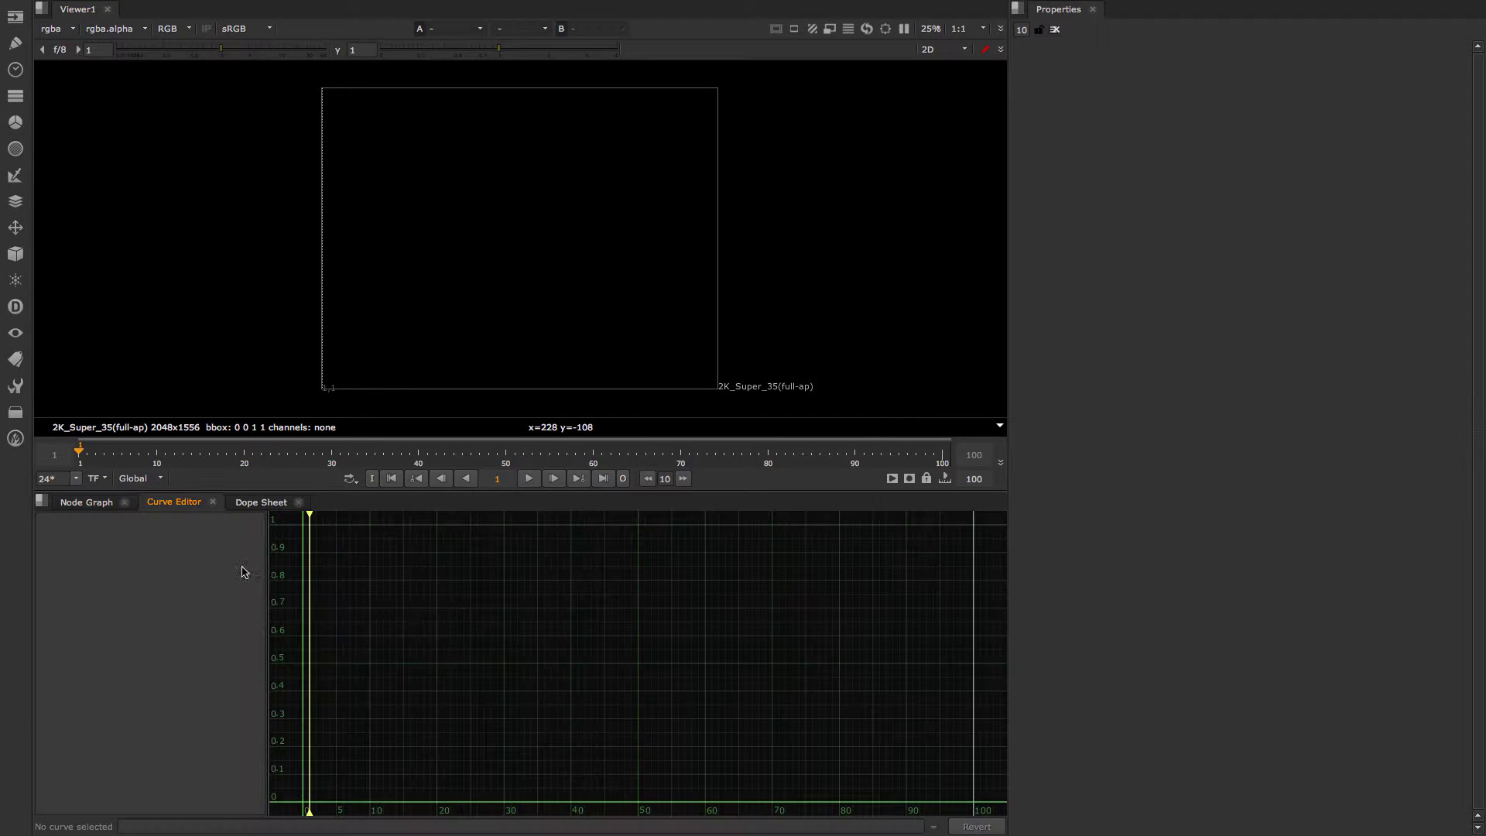
pyautogui.click(264, 503)
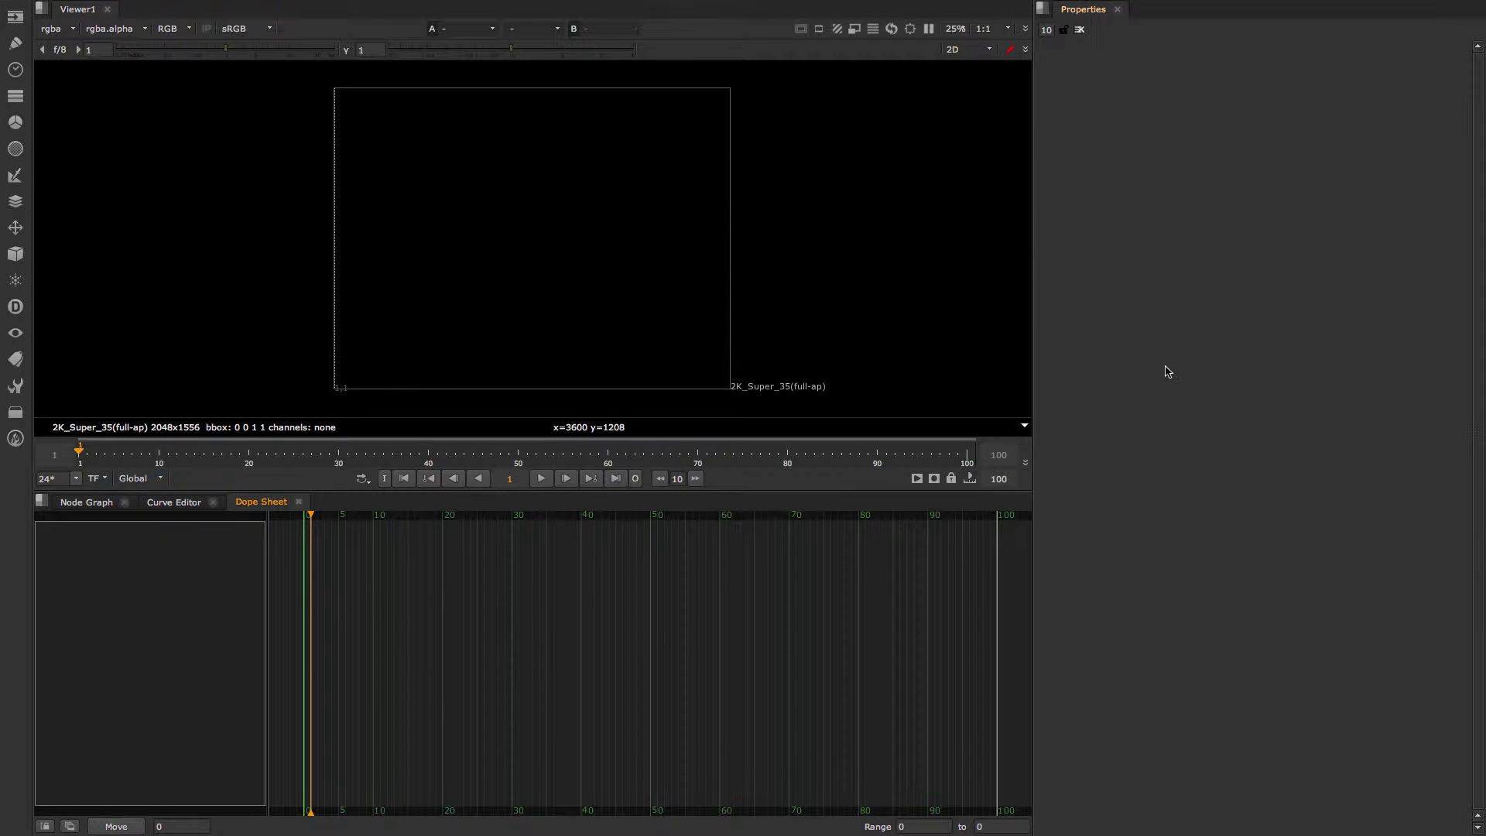
pyautogui.moveTo(152, 7)
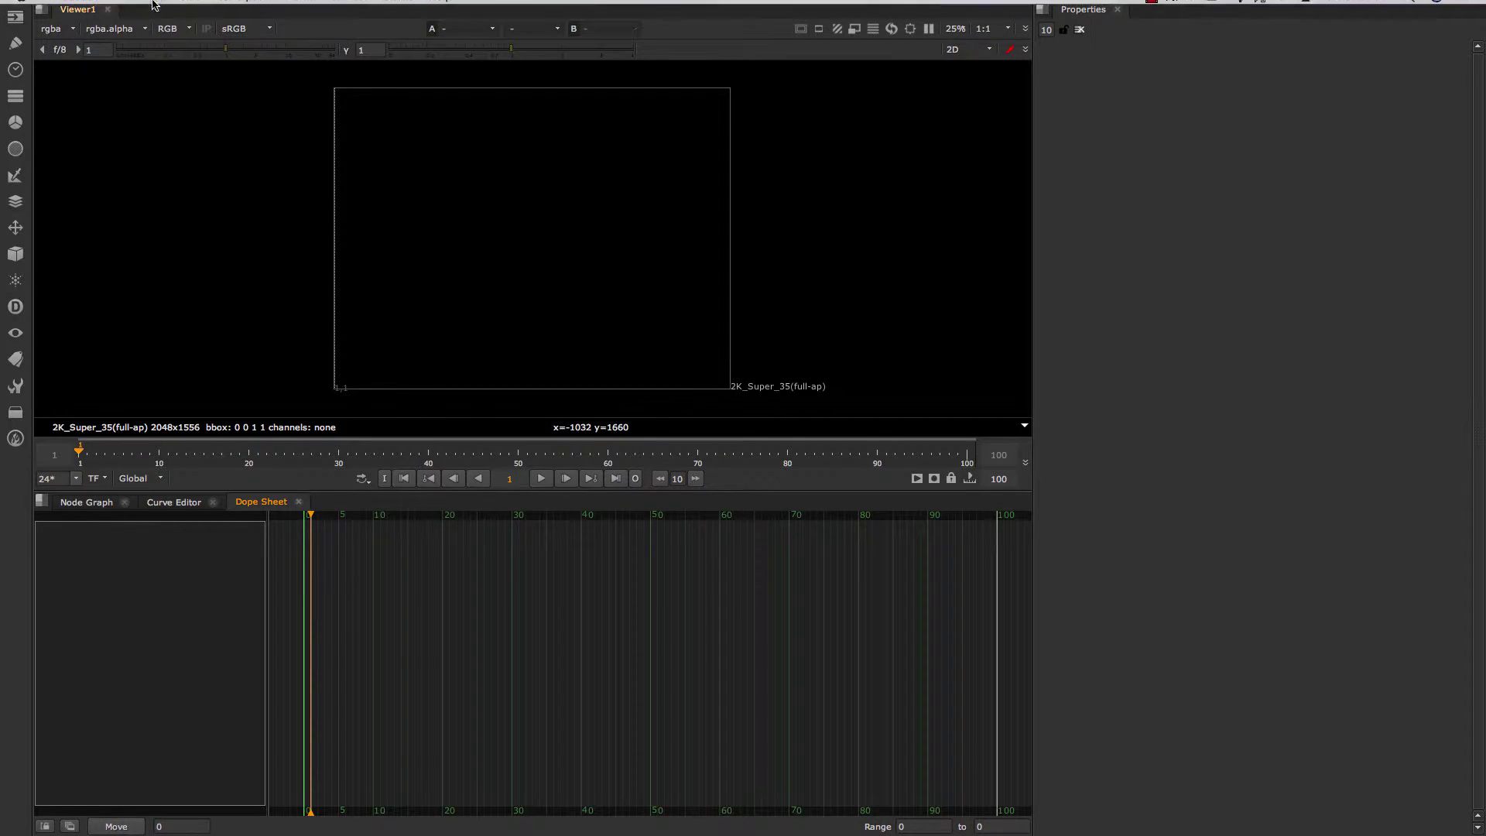
pyautogui.click(241, 10)
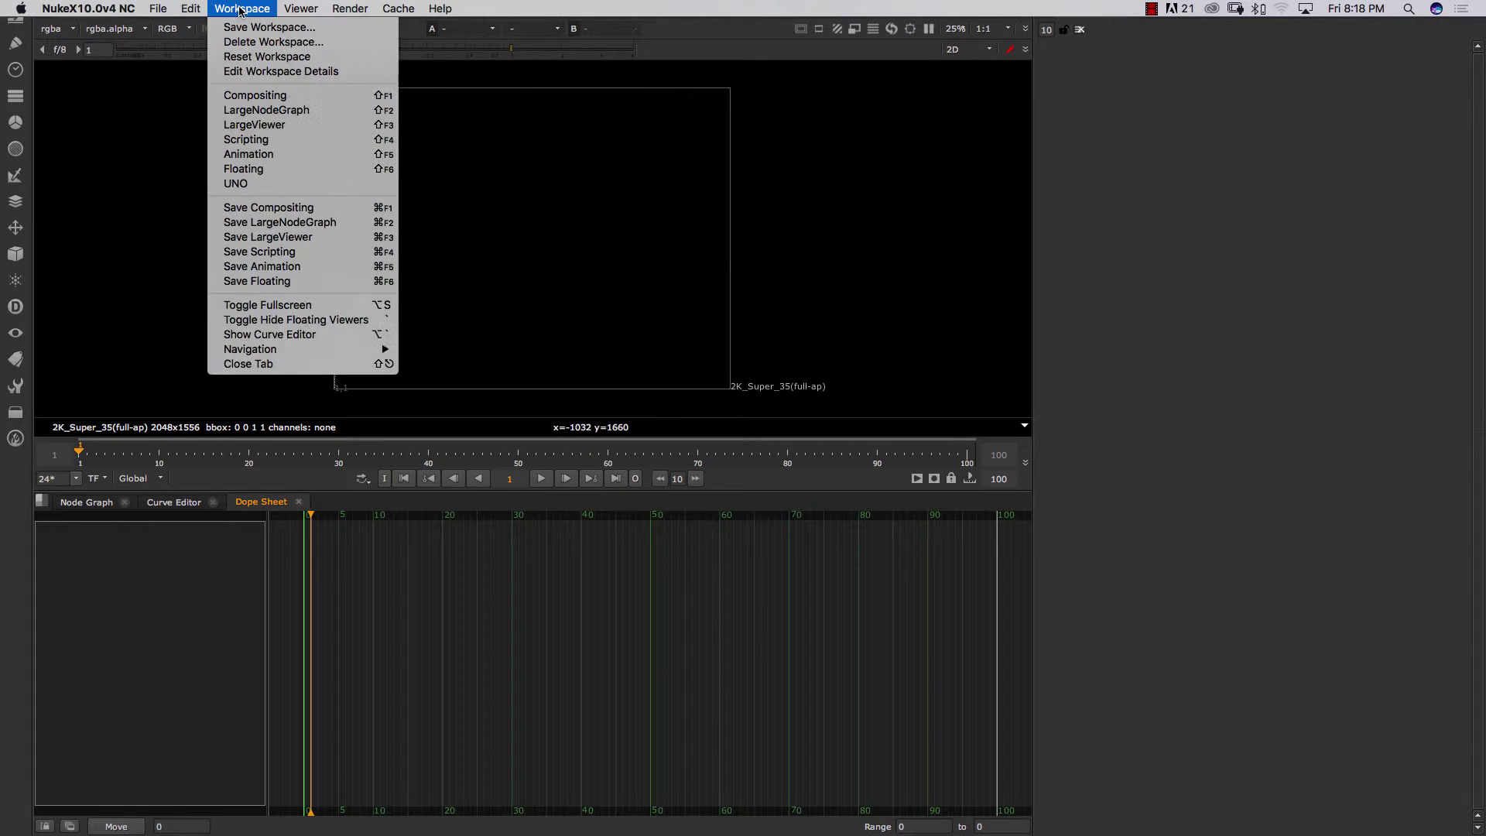
pyautogui.click(341, 109)
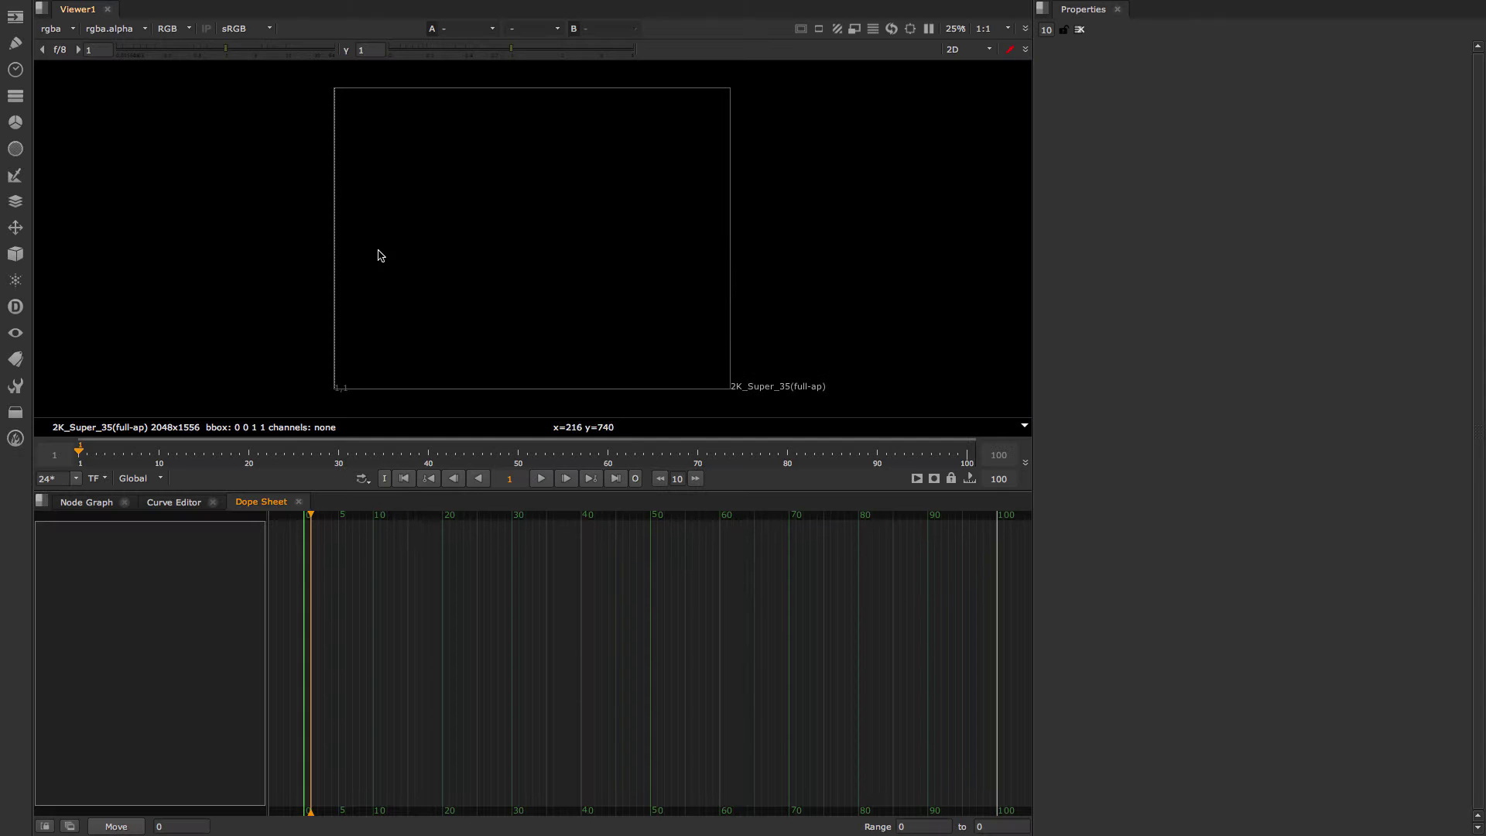
pyautogui.click(178, 503)
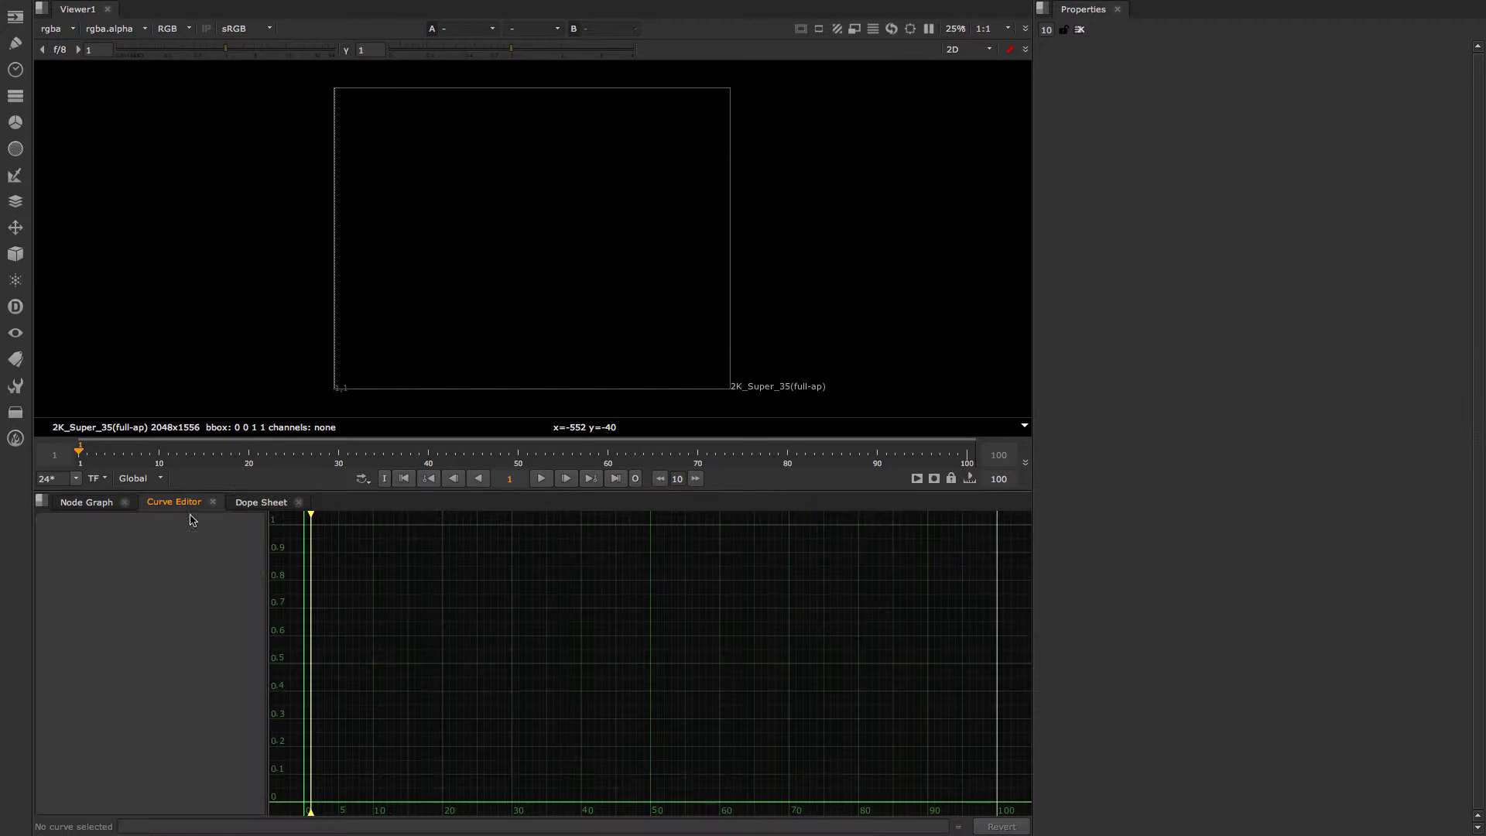
pyautogui.click(87, 503)
# - Switch the interface to the LargeNodeGraph workspace
pyautogui.click(243, 8)
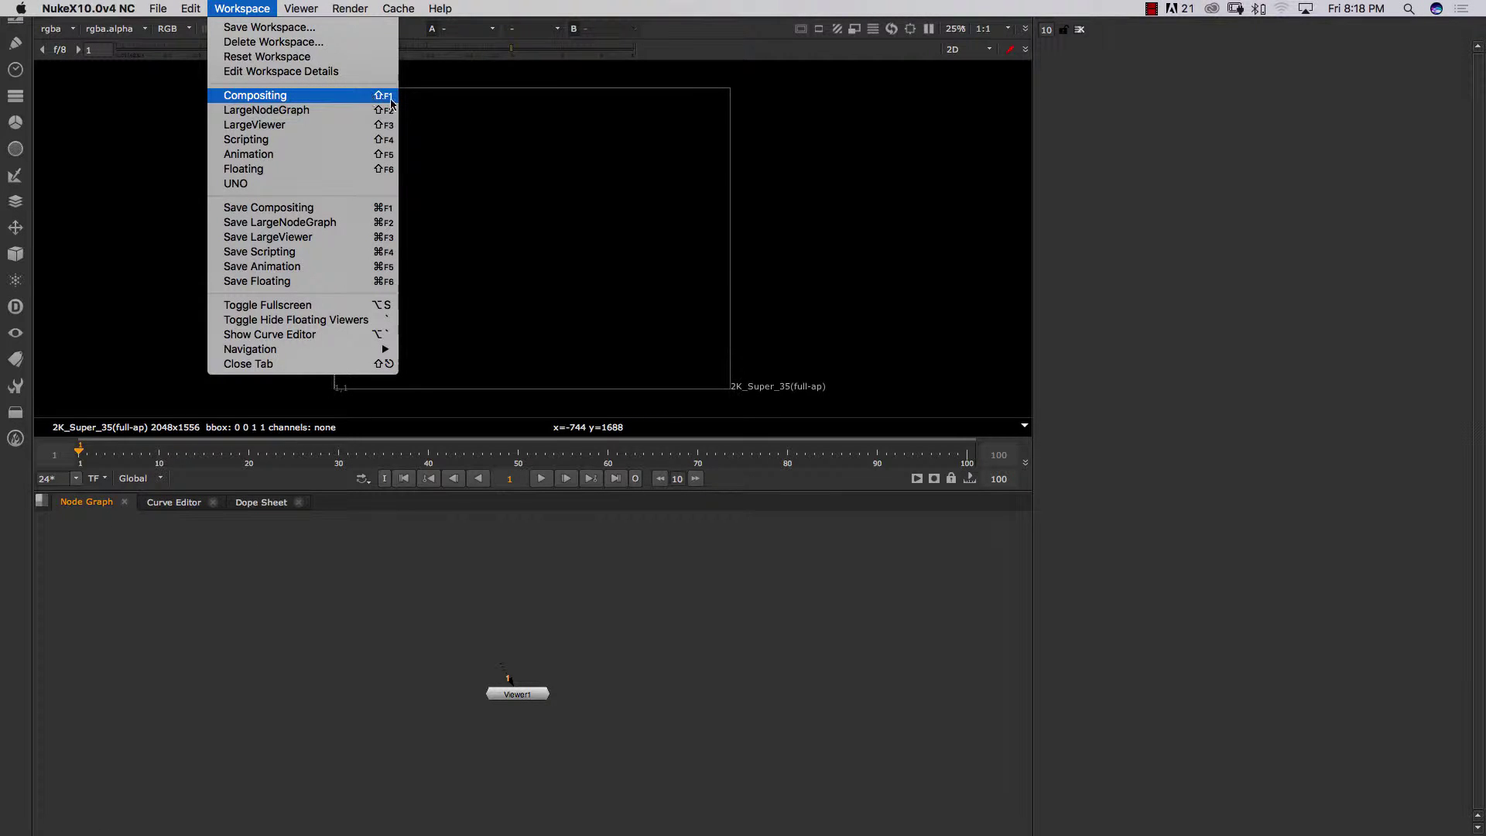
pyautogui.click(337, 113)
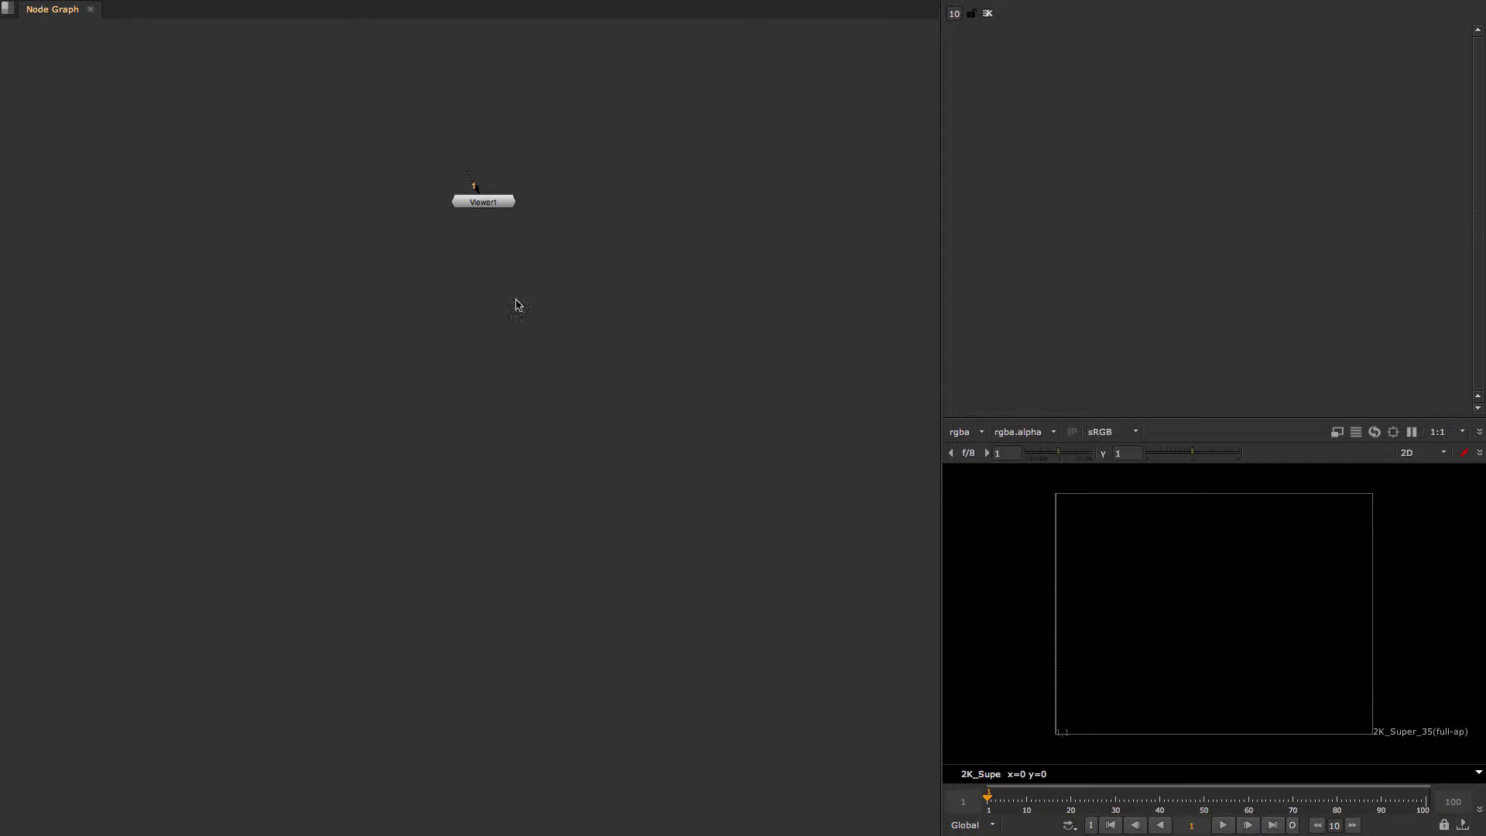
# - Move the Viewer node lower, place the VINHETA_CRBS_meier.m4v Read node above it and connect the two to display the clip
pyautogui.moveTo(483, 201); pyautogui.dragTo(438, 583)
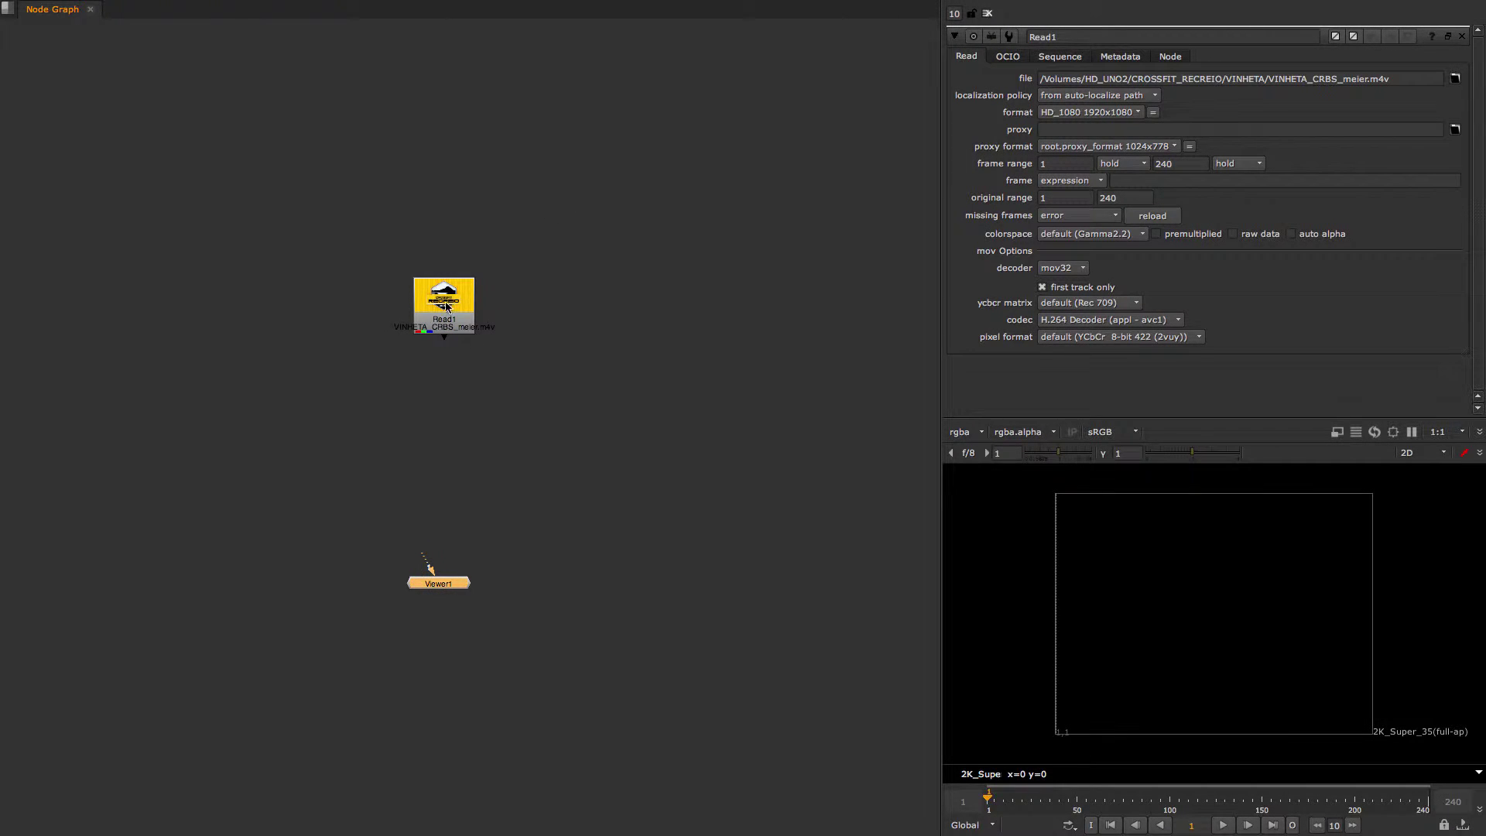
pyautogui.moveTo(447, 307); pyautogui.dragTo(479, 293)
pyautogui.press('1')
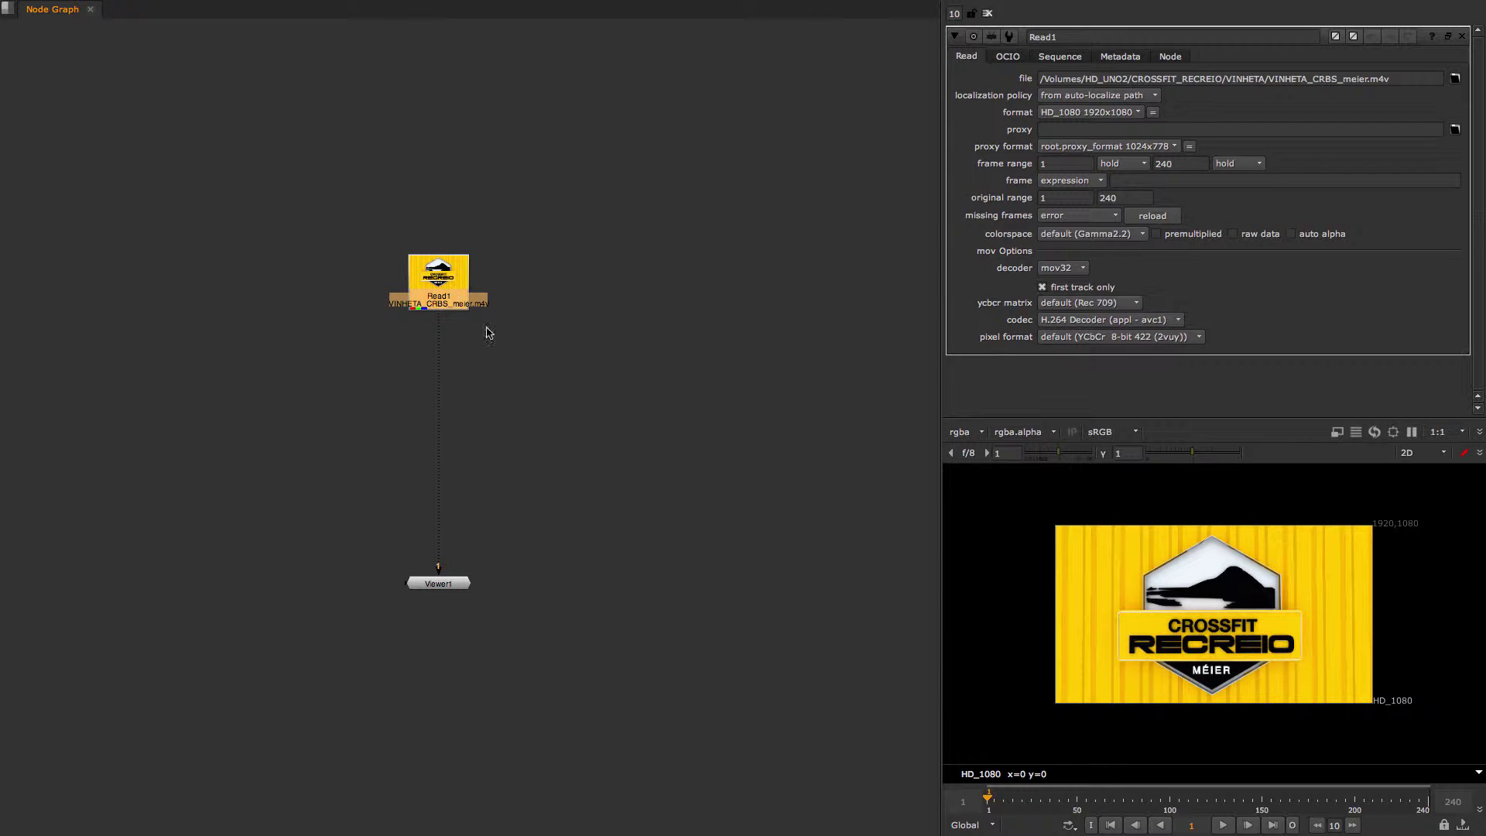
# - Insert a ColorCorrect node between the Read node and the Viewer node
pyautogui.click(519, 387)
pyautogui.press('c')
pyautogui.moveTo(521, 372); pyautogui.dragTo(460, 382)
pyautogui.click(534, 367)
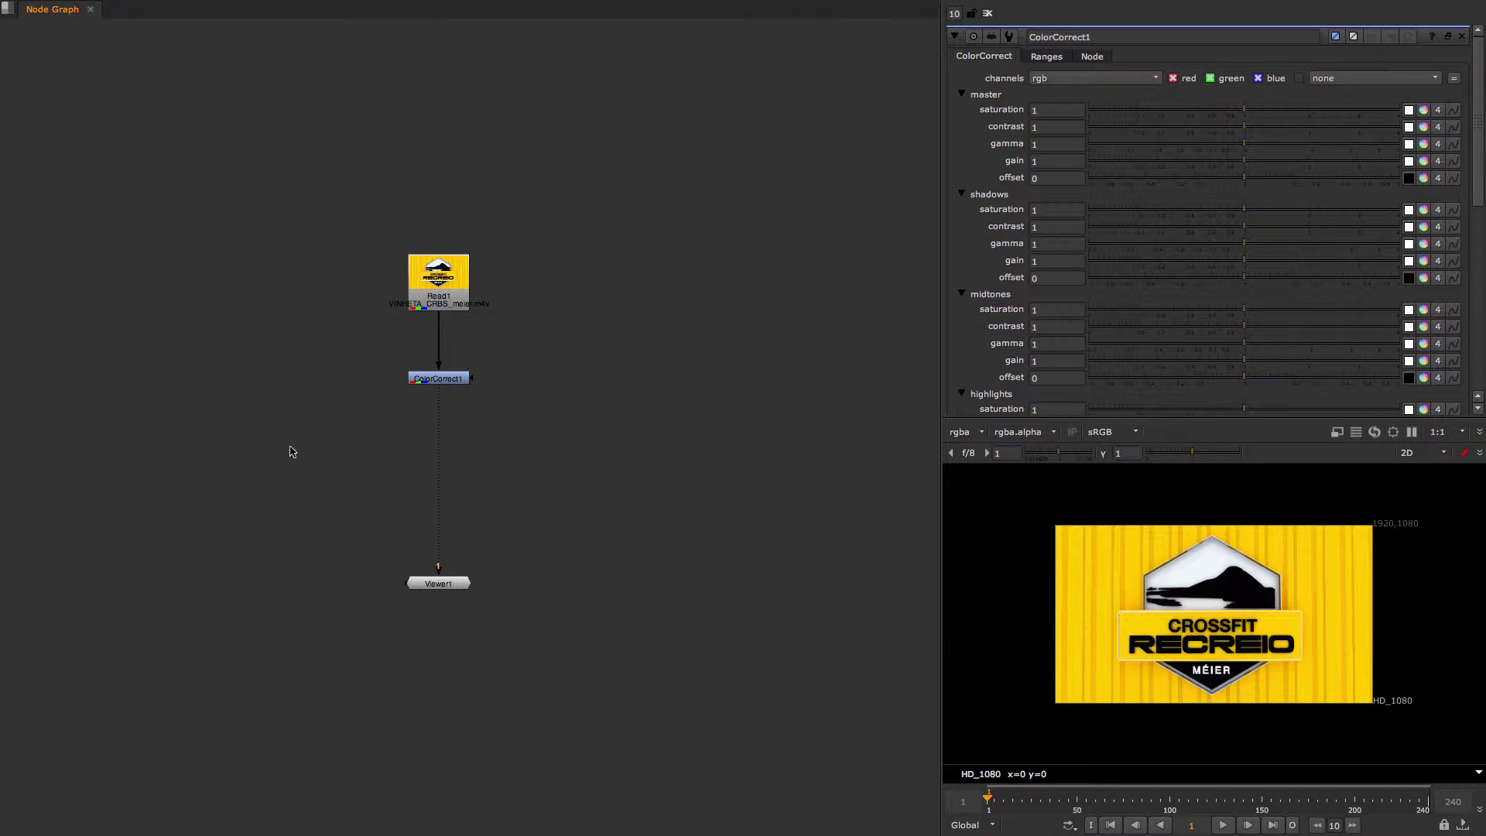
# - Switch to the LargeViewer workspace and play the clip forward
pyautogui.click(249, 9)
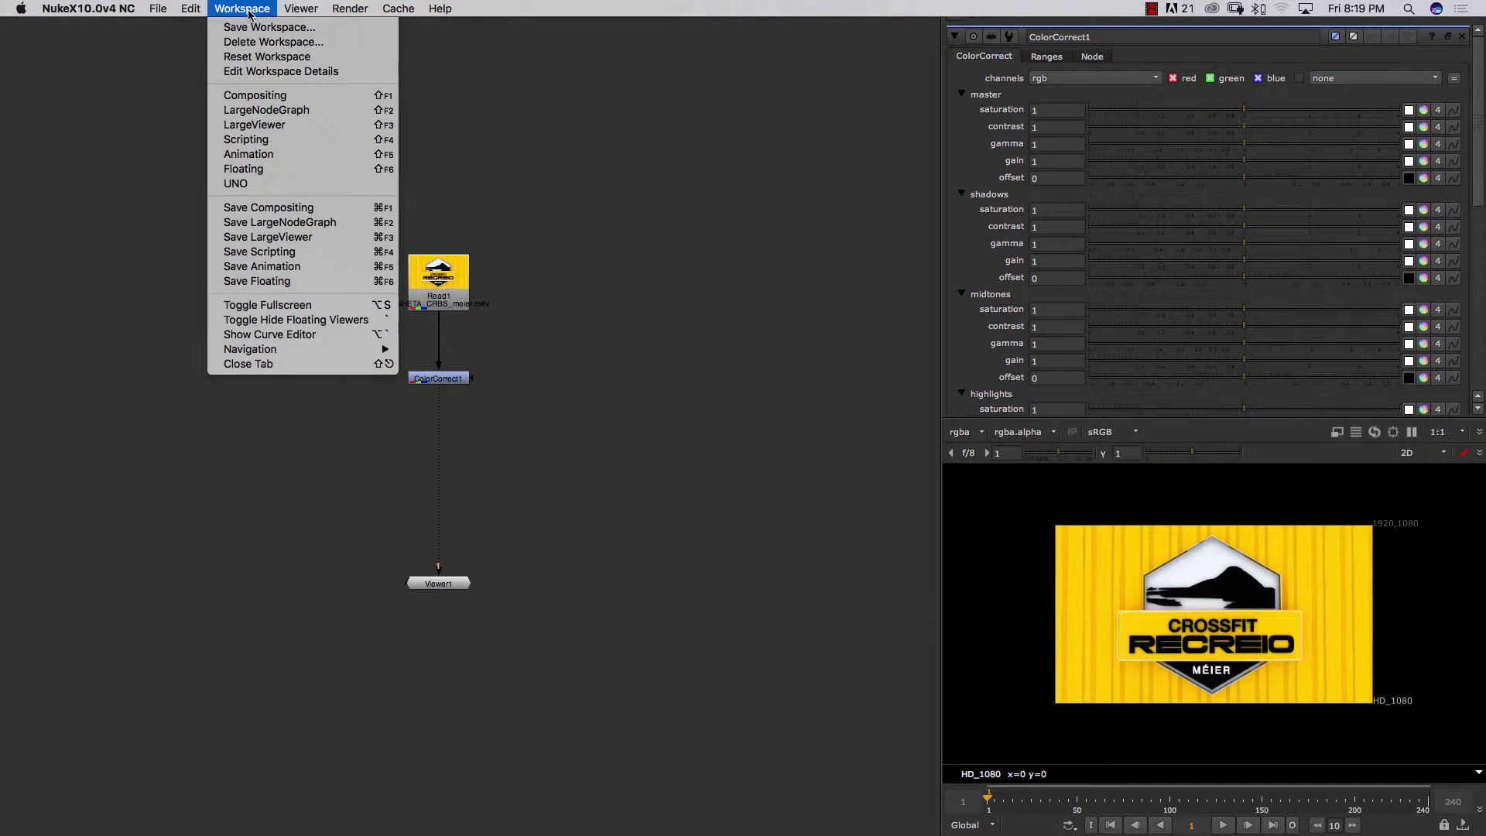
pyautogui.click(276, 127)
pyautogui.press('l')
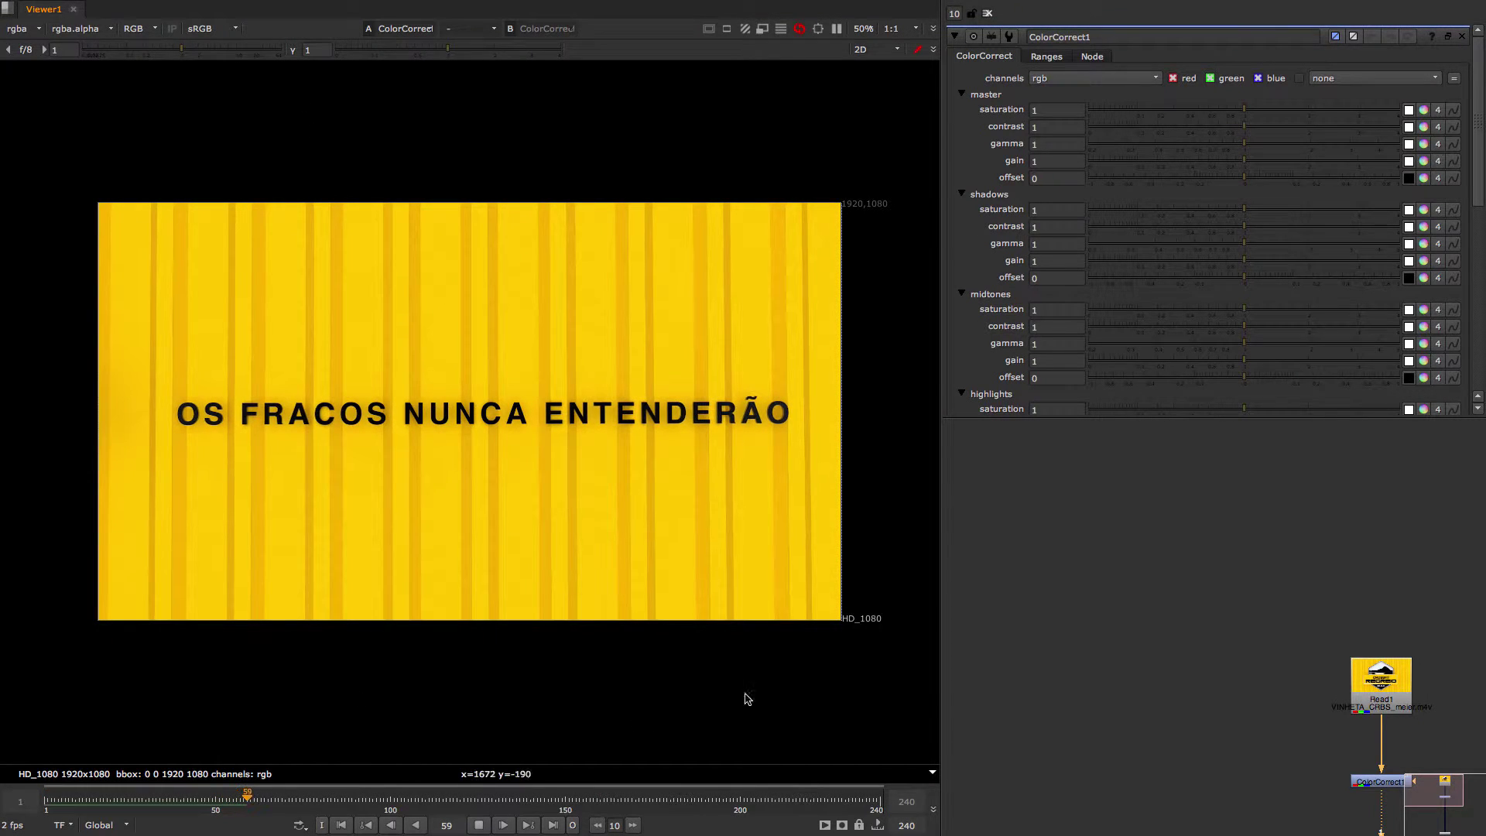
# - Switch to the Scripting workspace to examine its layout
pyautogui.click(243, 9)
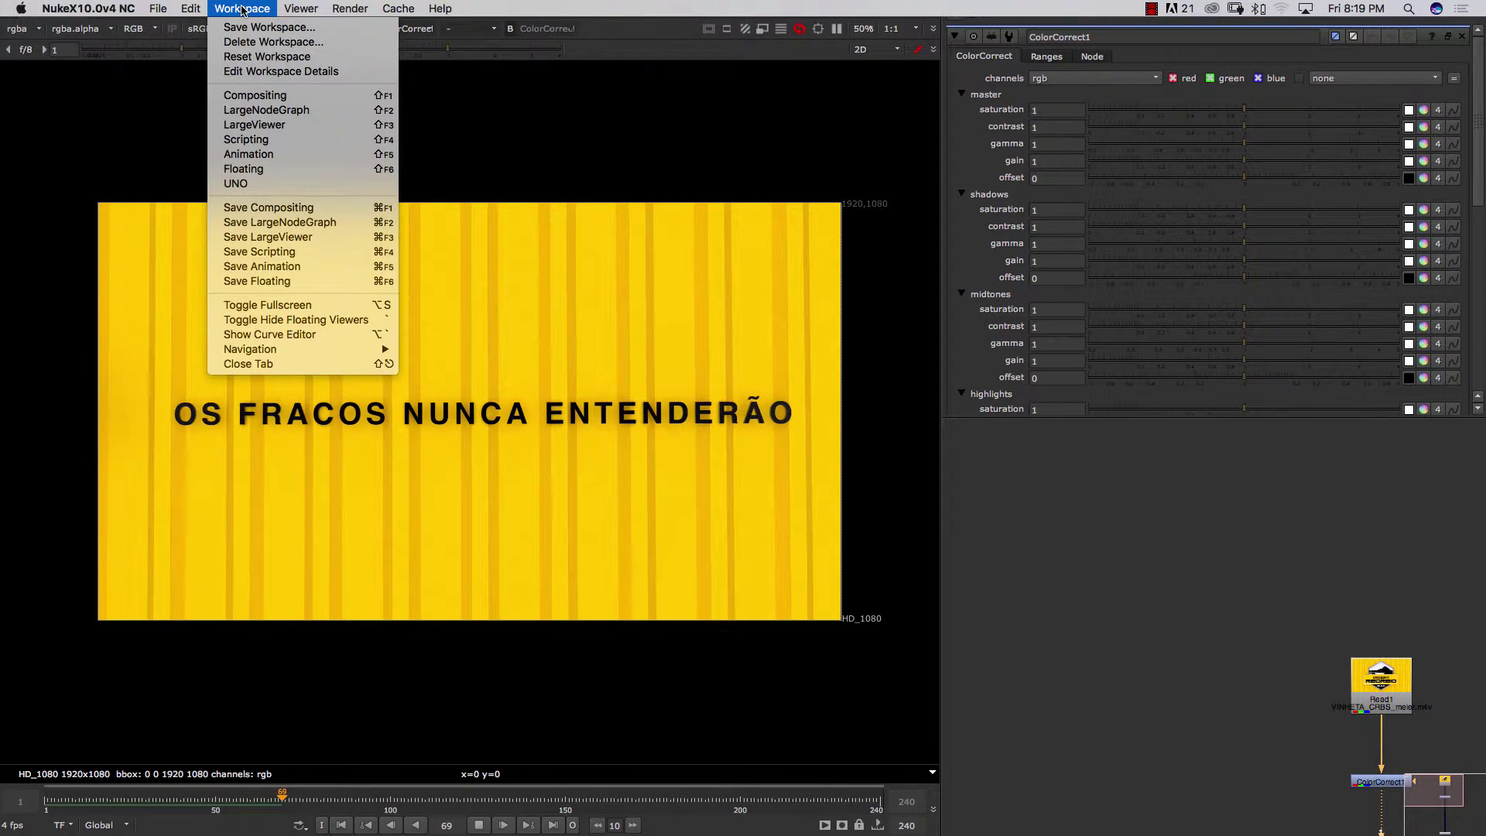
pyautogui.click(302, 140)
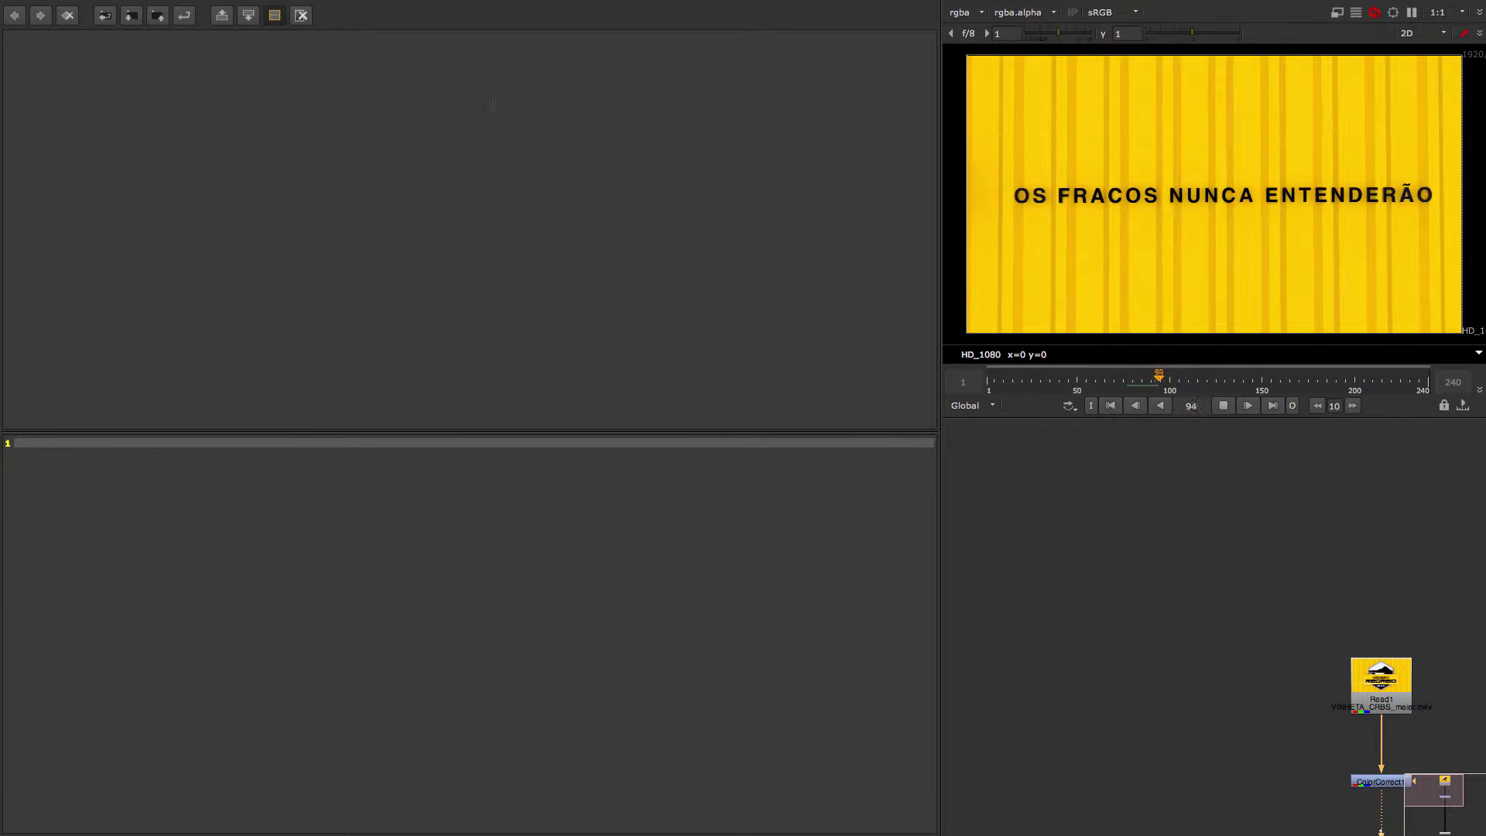
# - Switch to the Floating workspace and expand its floating viewer to full screen
pyautogui.moveTo(192, 6)
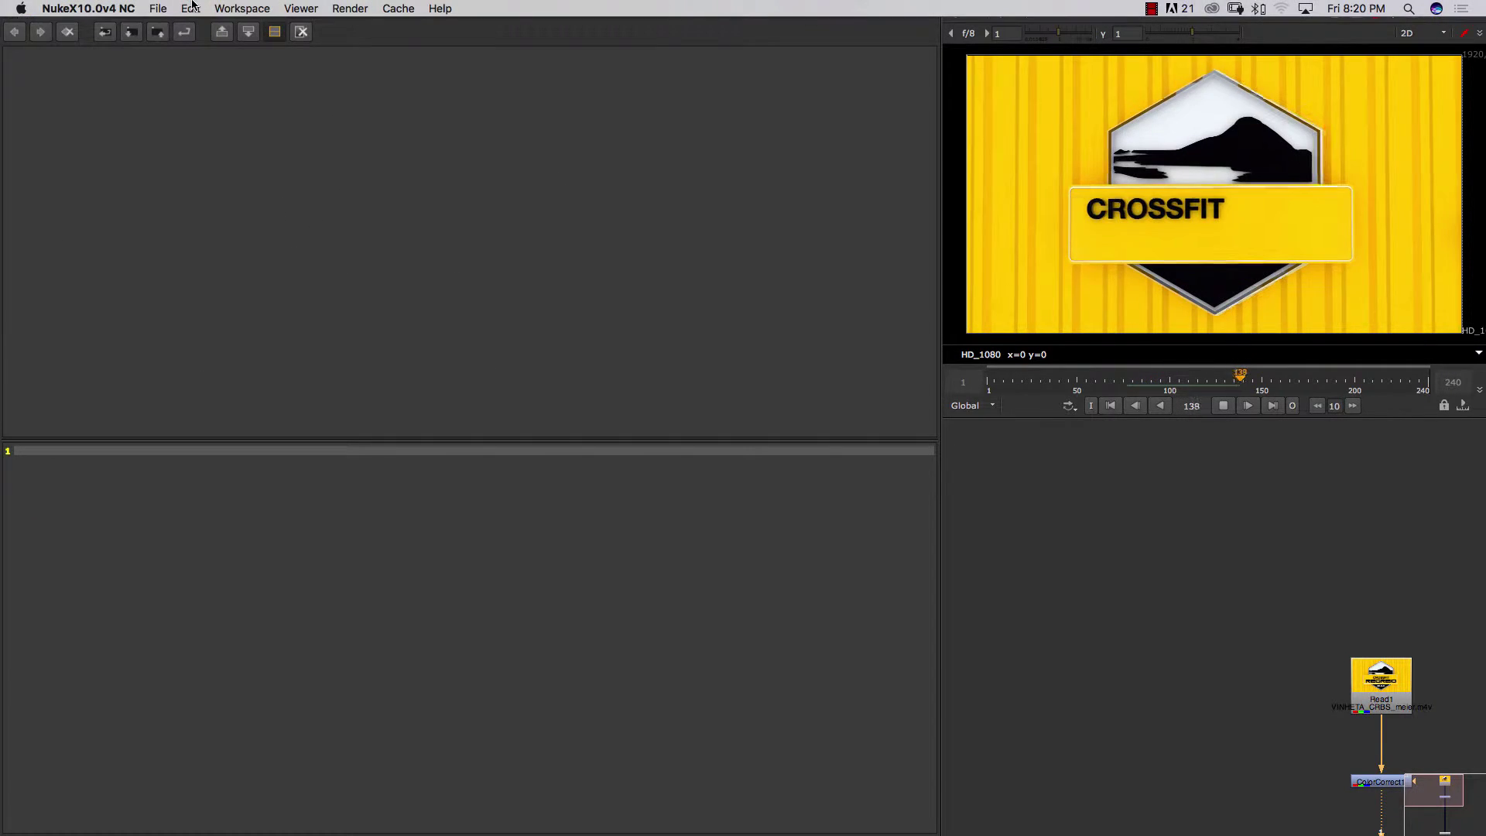
pyautogui.click(240, 8)
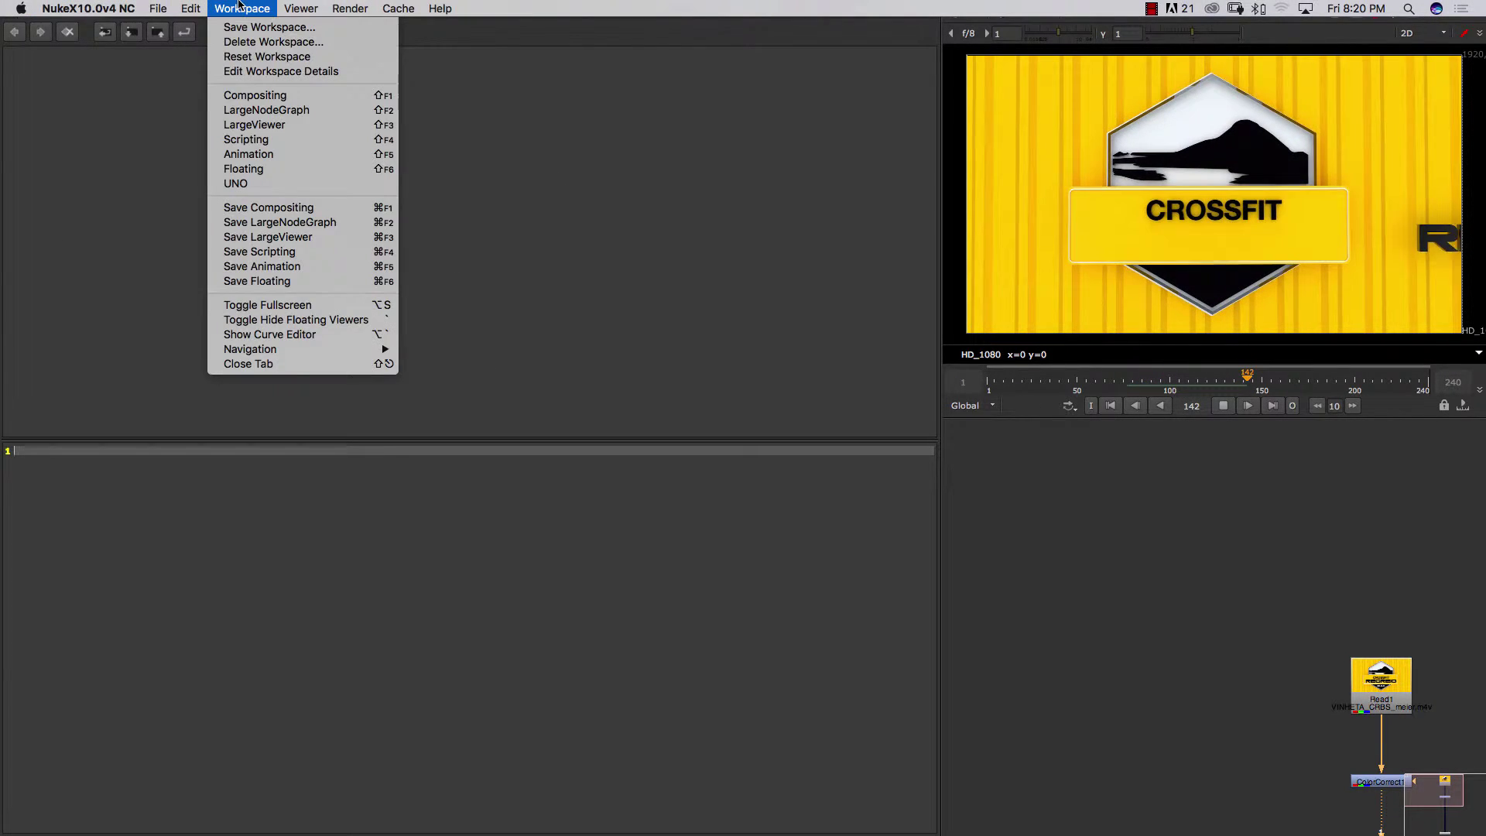
pyautogui.click(292, 170)
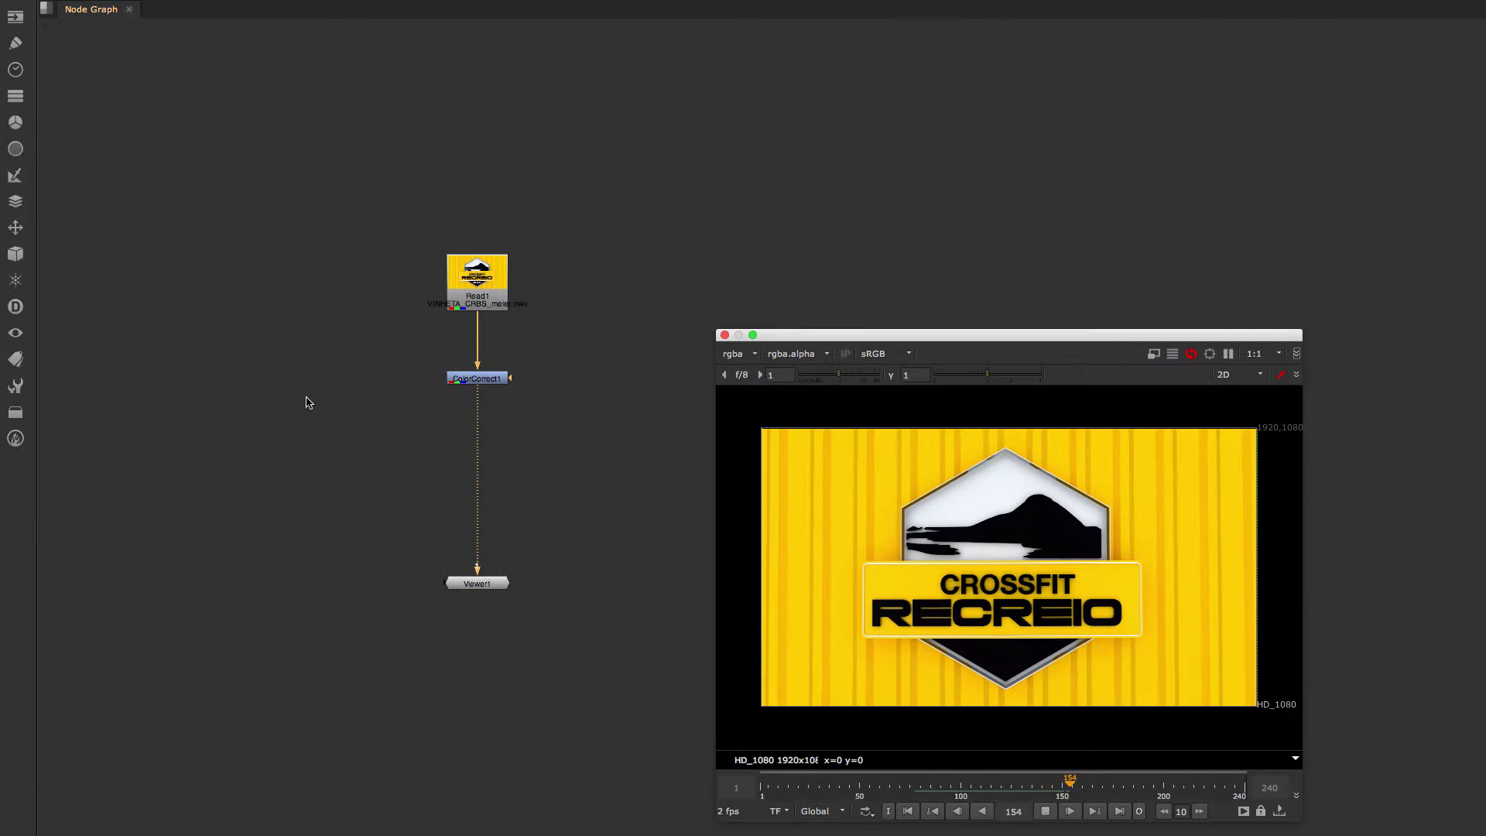
pyautogui.moveTo(859, 133); pyautogui.dragTo(865, 322)
pyautogui.hotkey('alt', 's')
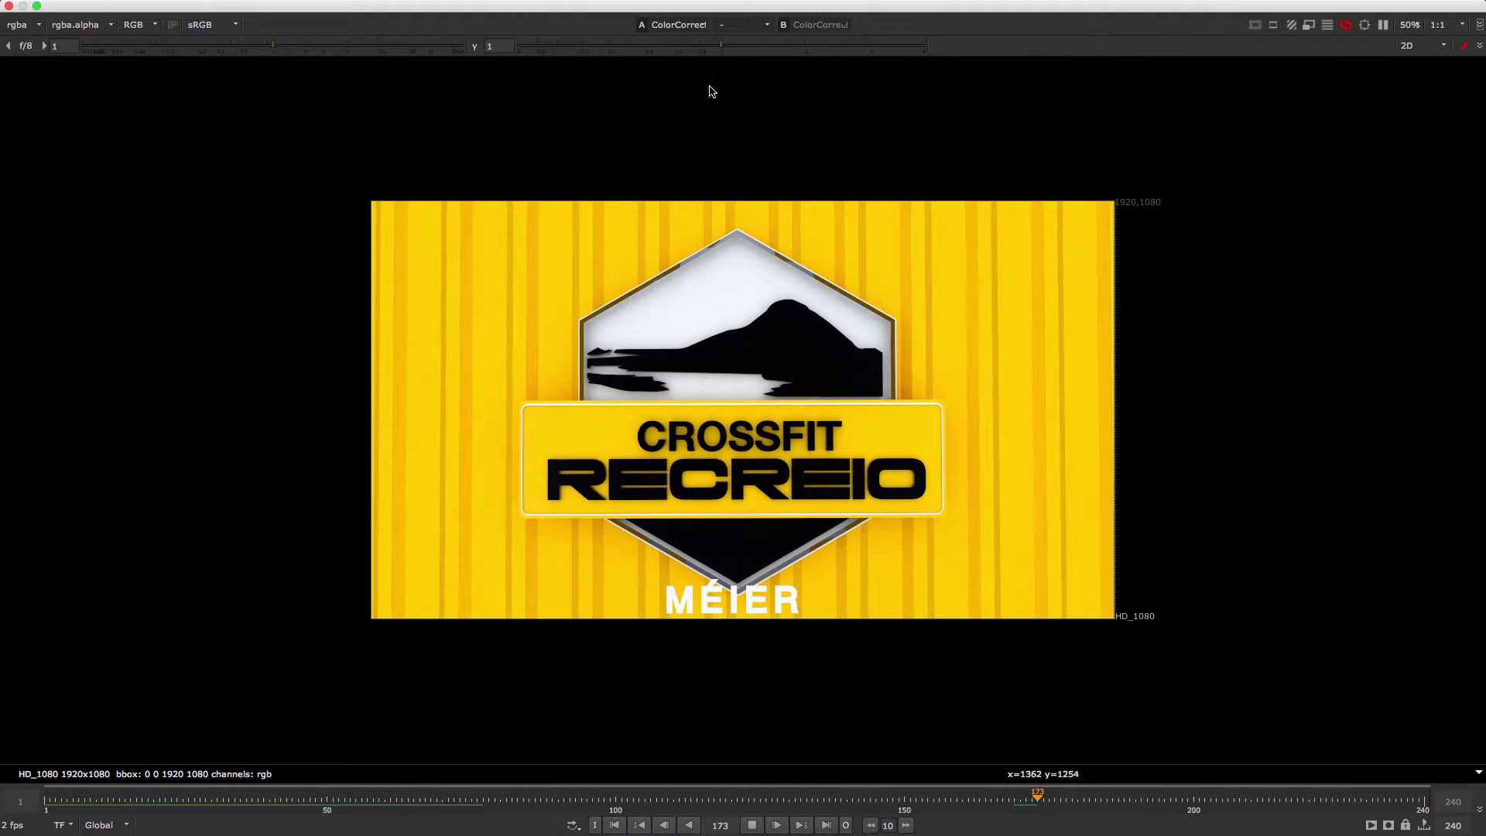
# - Return the interface to the Compositing workspace
pyautogui.moveTo(297, 4)
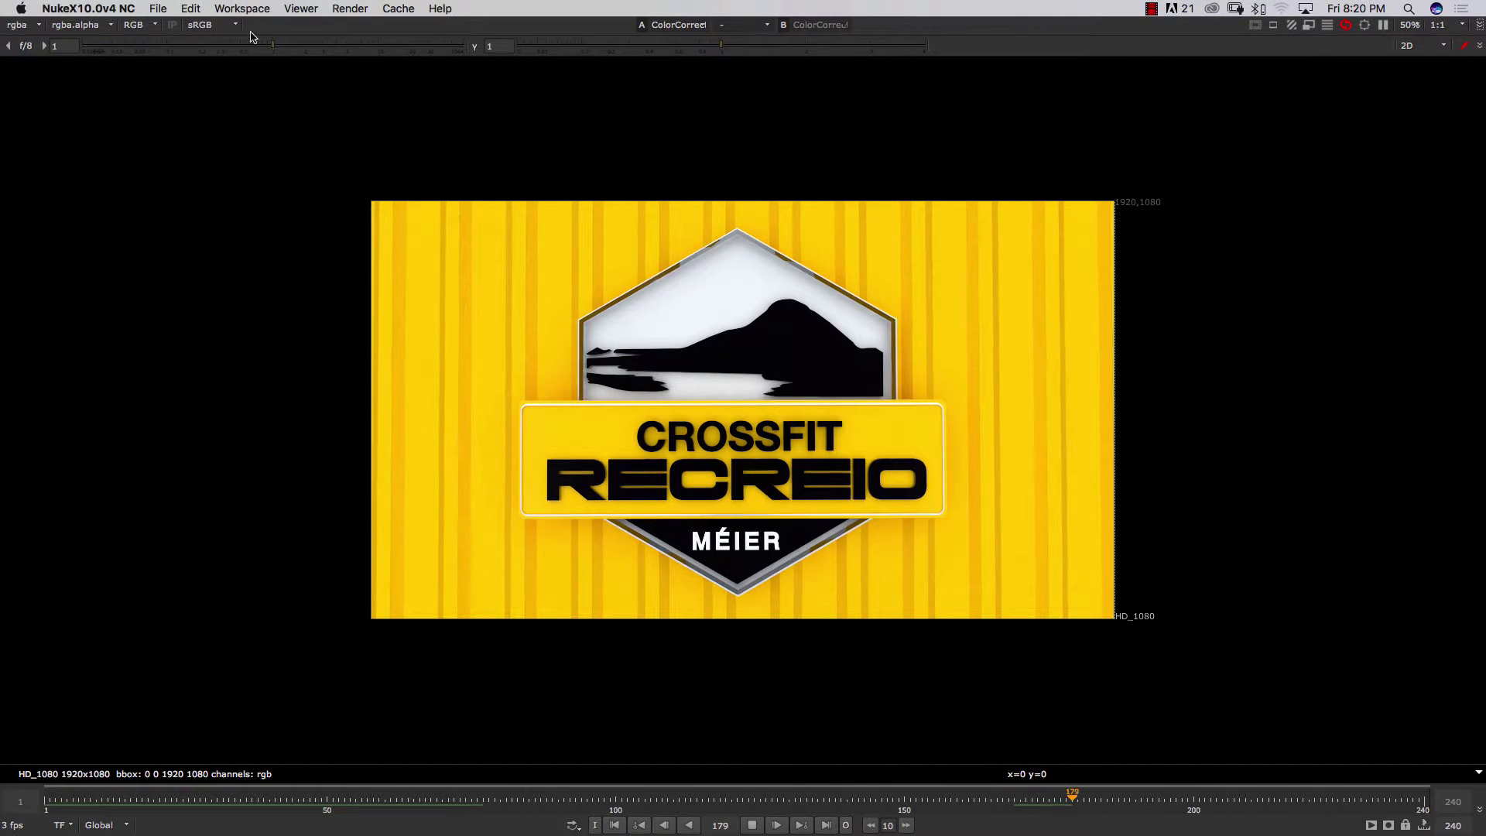
pyautogui.click(247, 7)
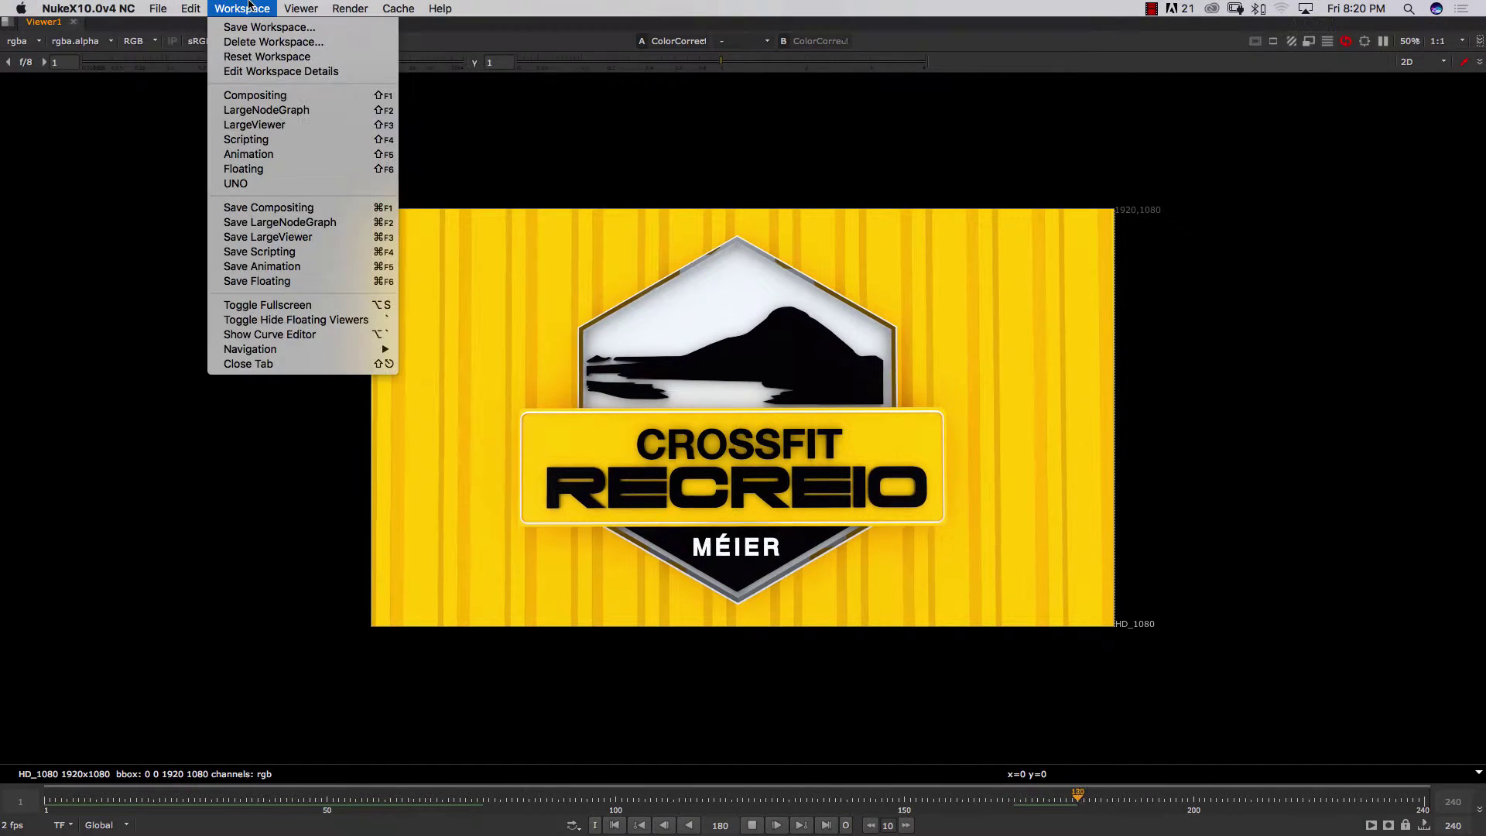
pyautogui.click(282, 98)
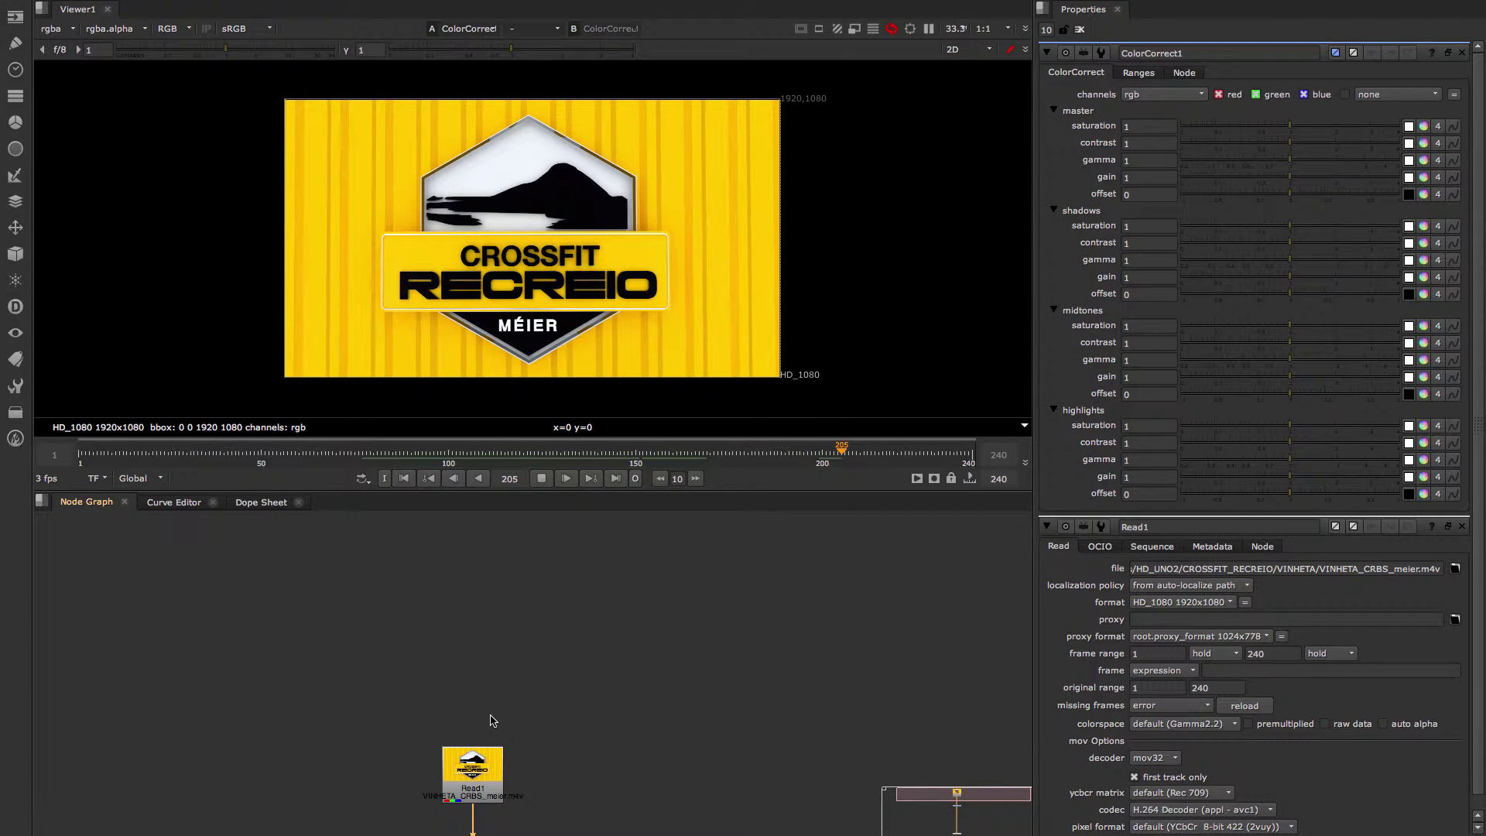
# - Stop the playback and return the clip to its first frame
pyautogui.moveTo(567, 726); pyautogui.dragTo(557, 576, button='middle')
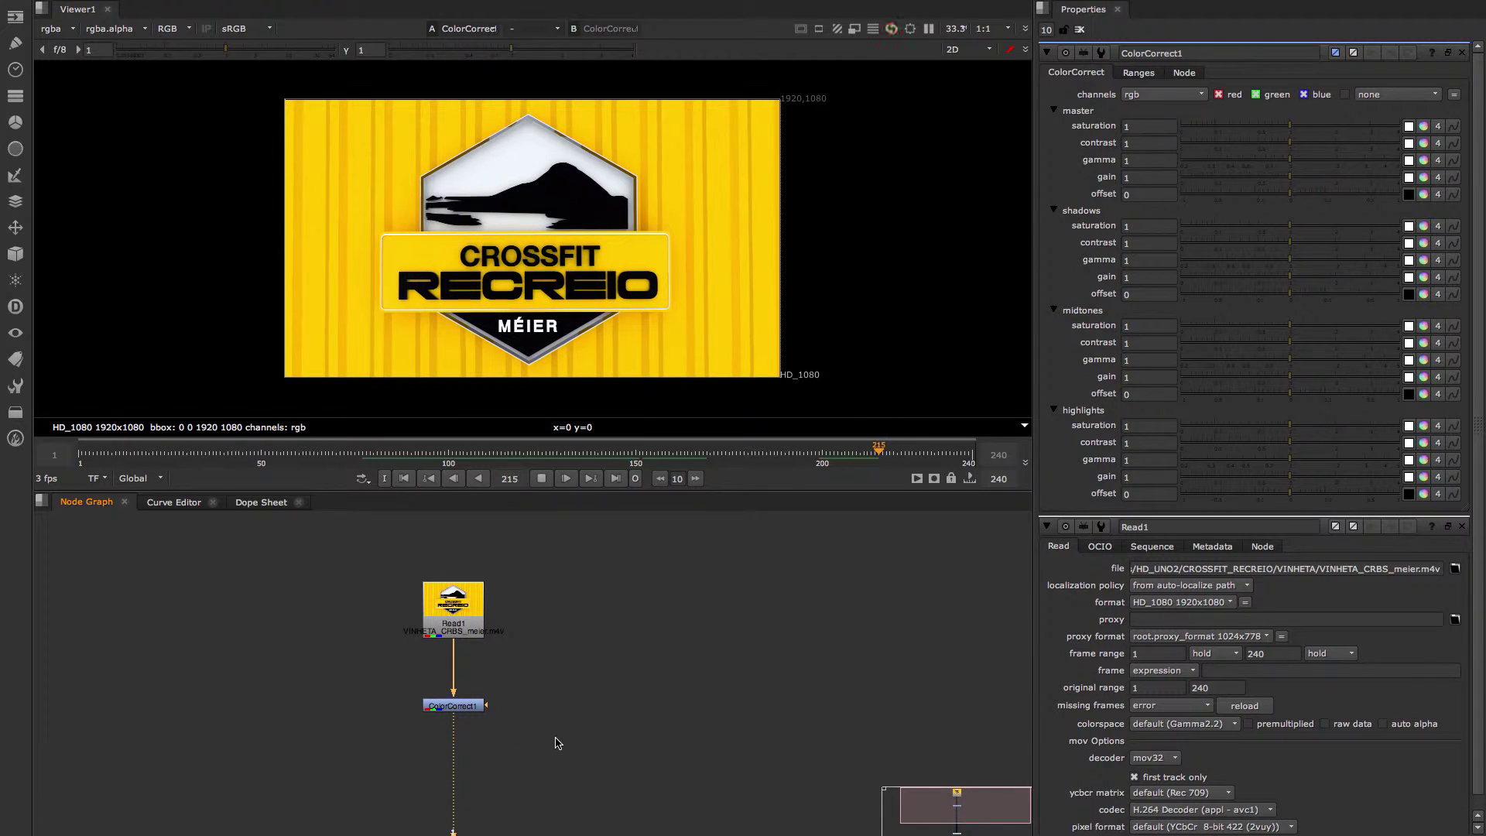
pyautogui.click(541, 479)
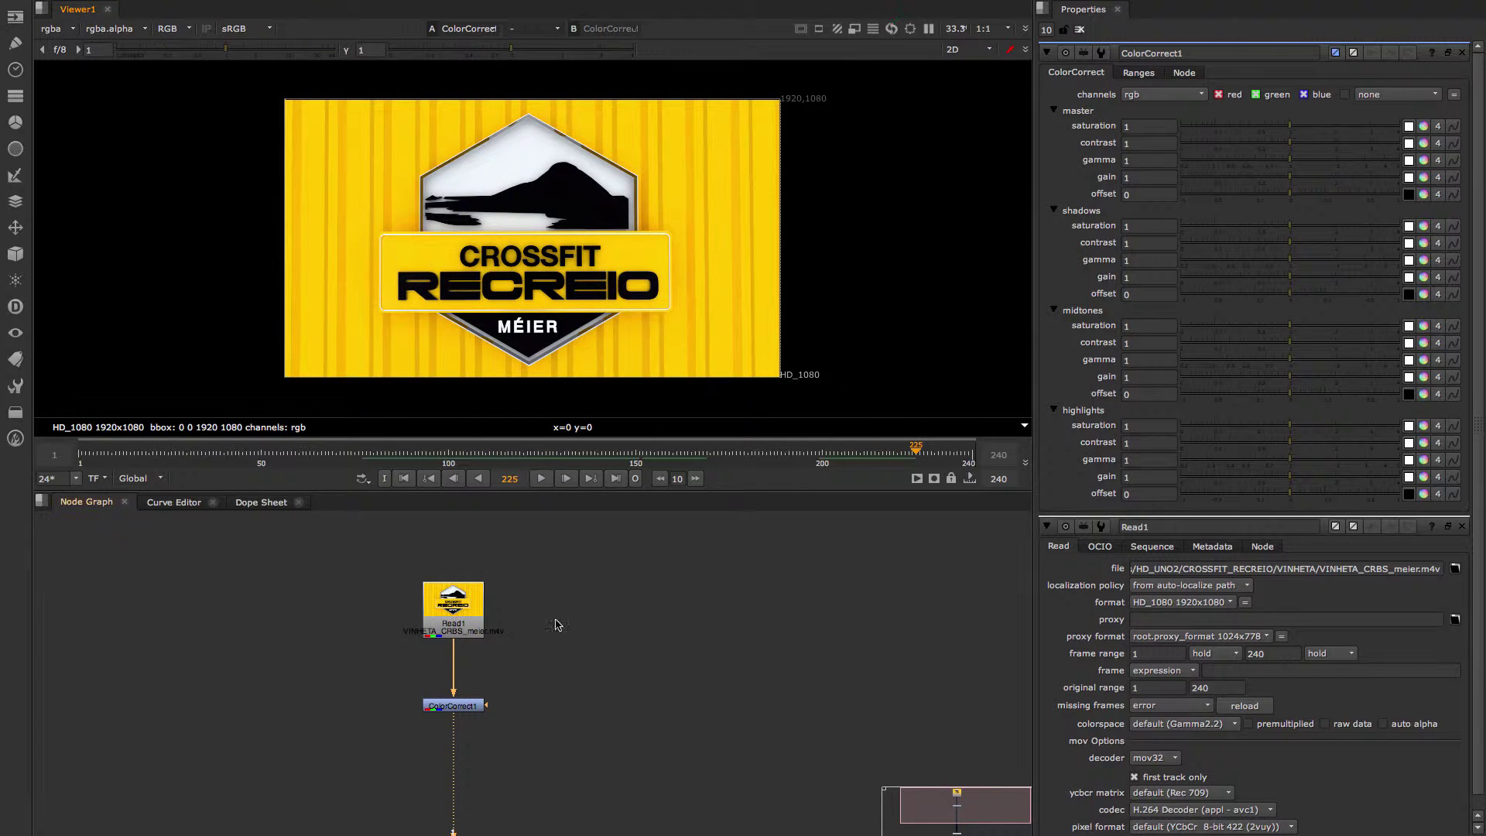
pyautogui.click(406, 480)
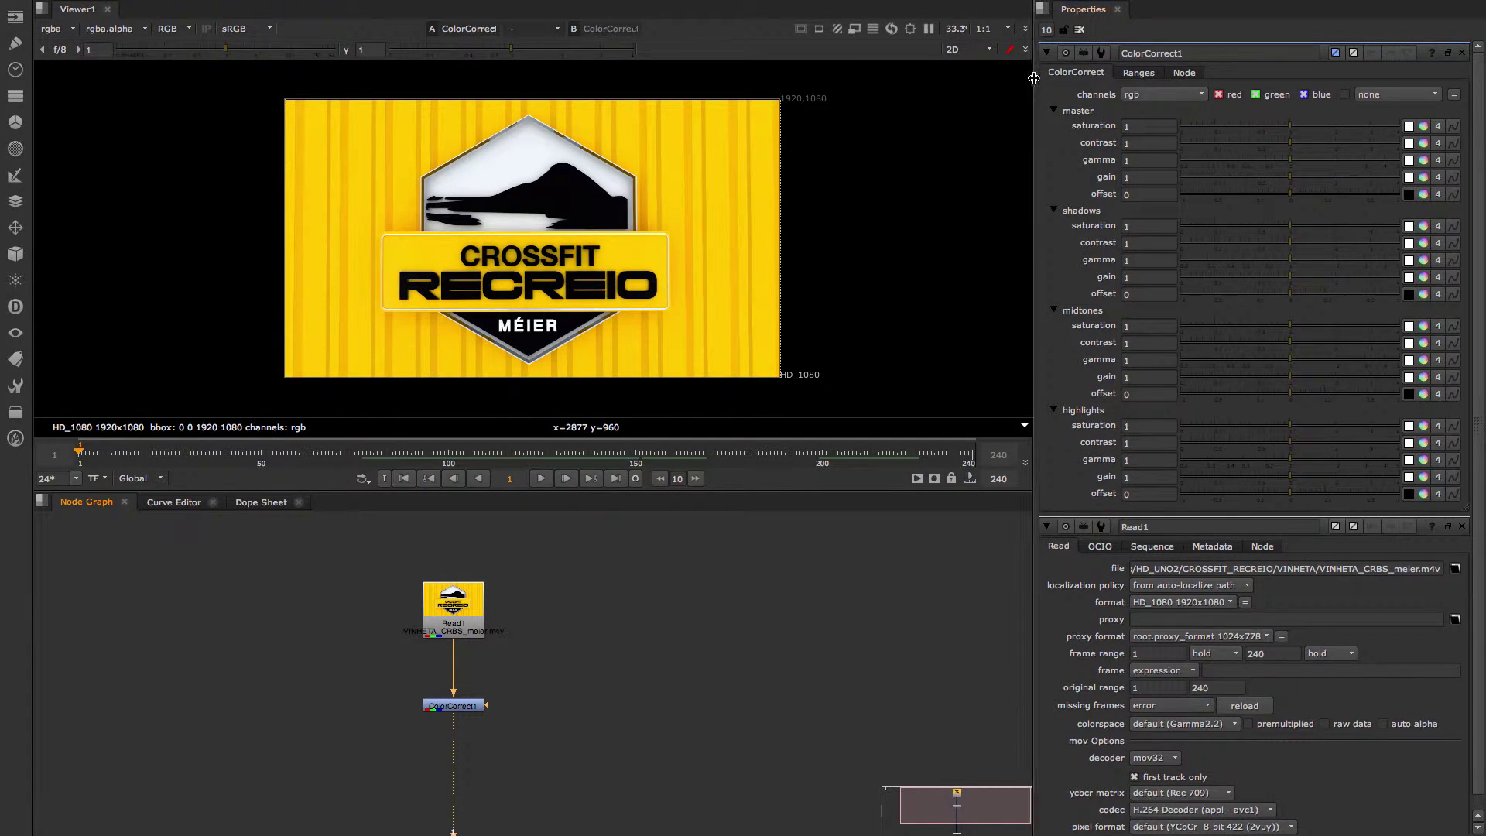
# - Widen the Properties pane and split it horizontally to add an empty pane beside it
pyautogui.moveTo(1036, 54); pyautogui.dragTo(841, 57)
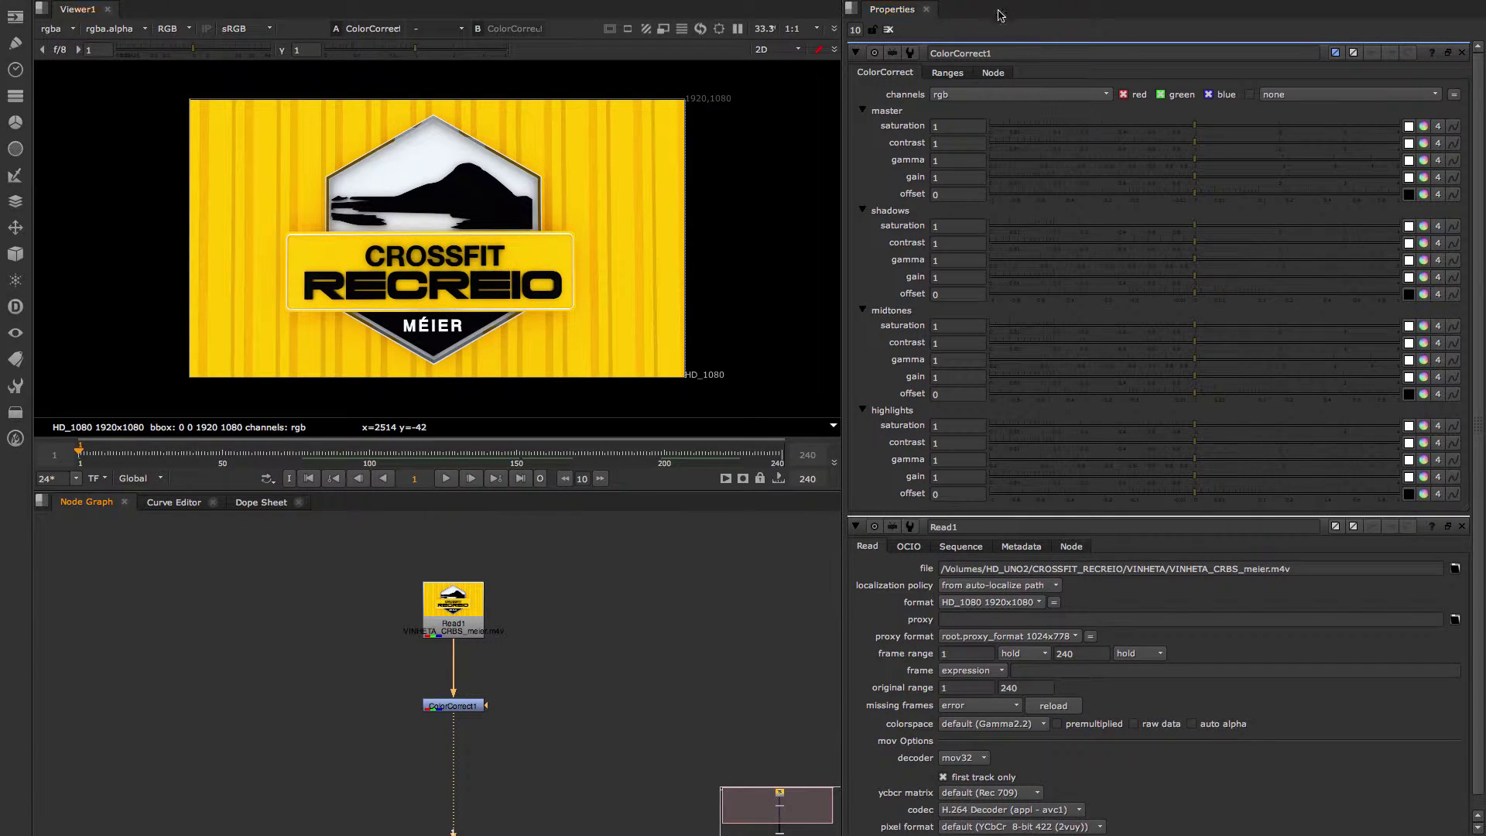
pyautogui.click(852, 9)
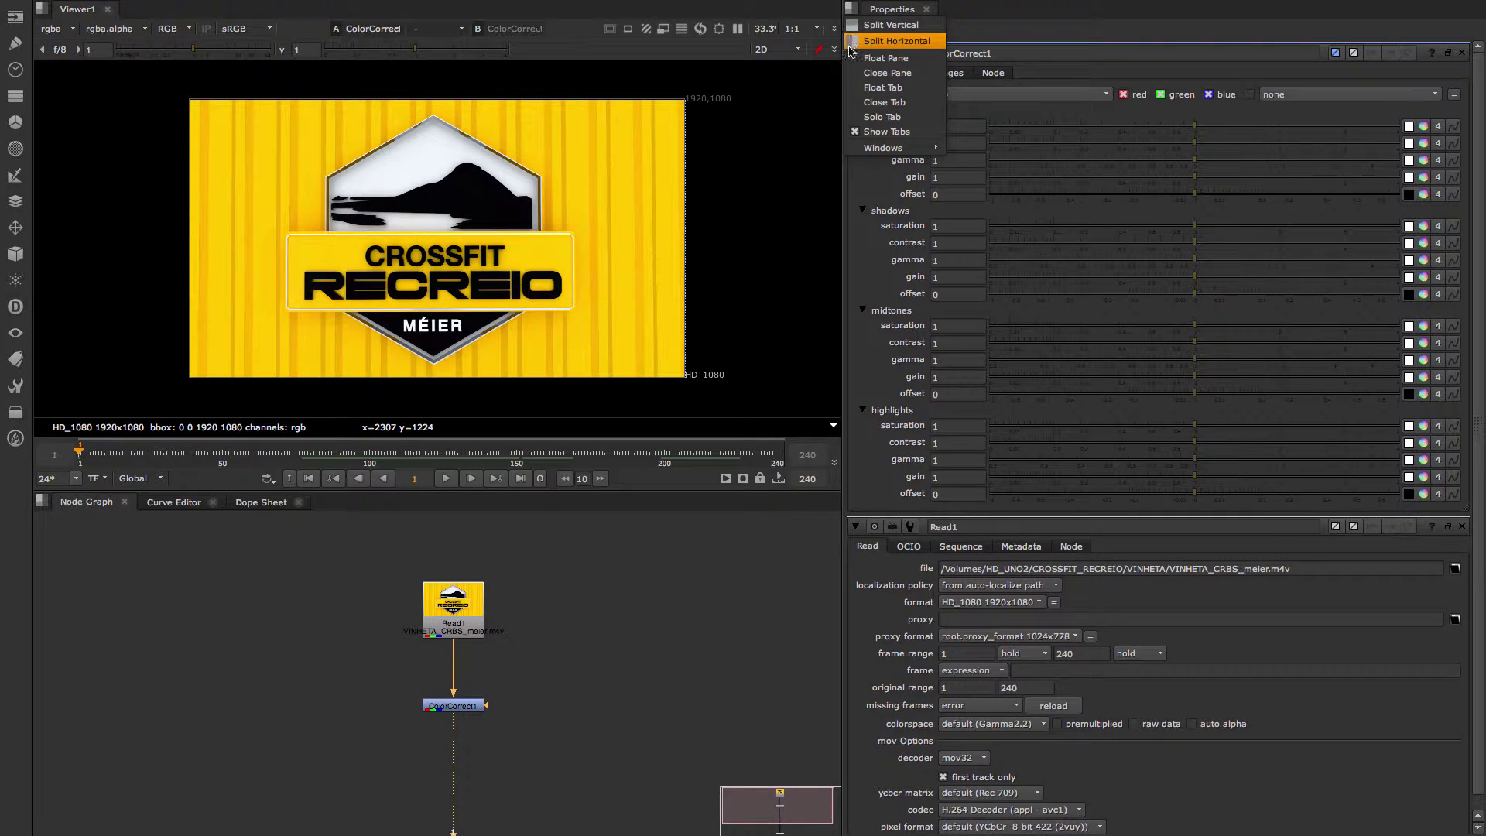
pyautogui.click(896, 44)
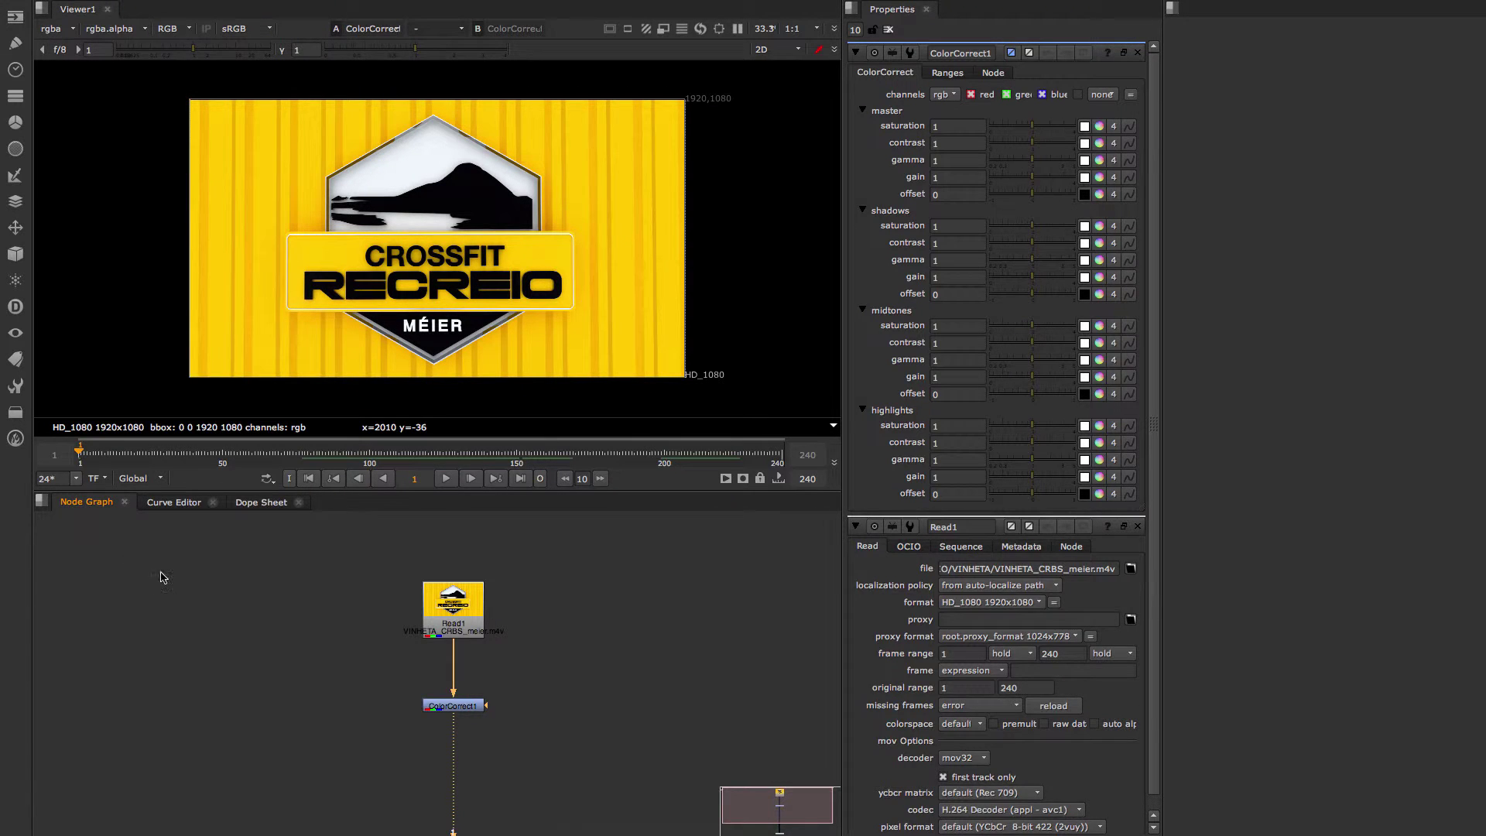
# - Move the Node Graph into the new empty pane, frame all its nodes and make that pane slightly narrower
pyautogui.moveTo(86, 502); pyautogui.dragTo(1292, 275)
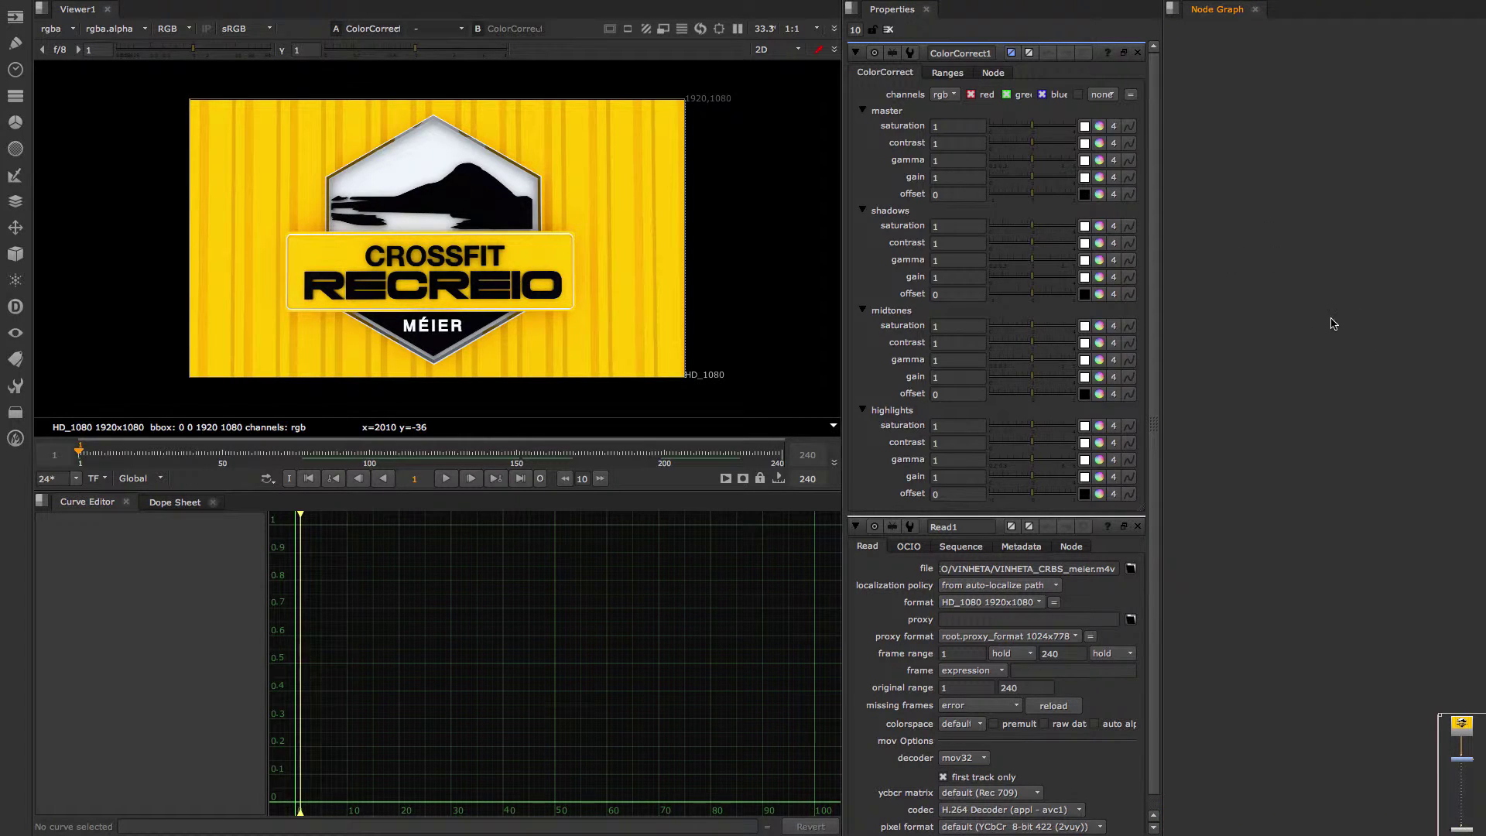
pyautogui.press('f')
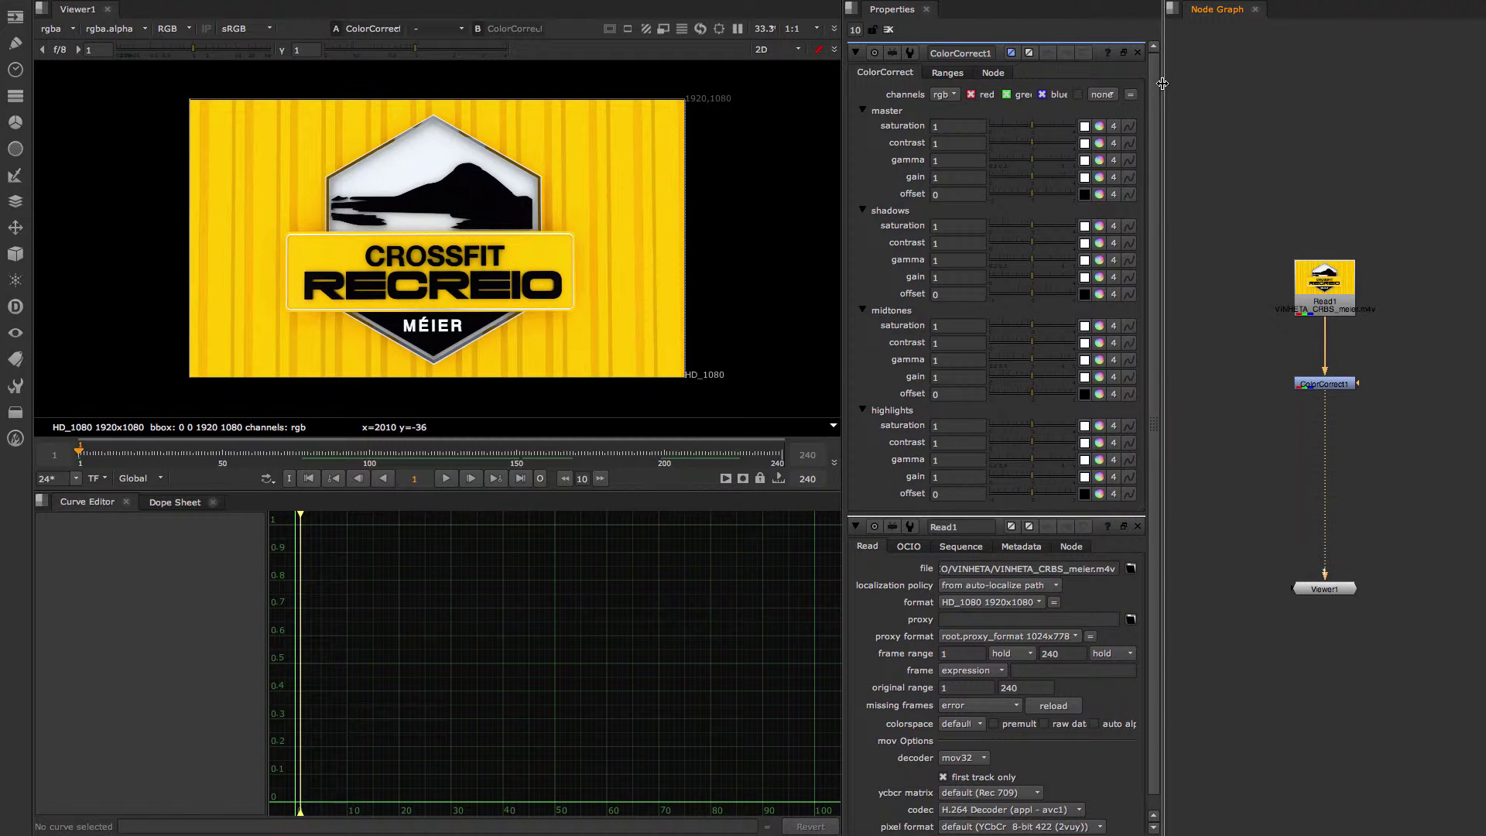
pyautogui.moveTo(1161, 83); pyautogui.dragTo(1192, 96)
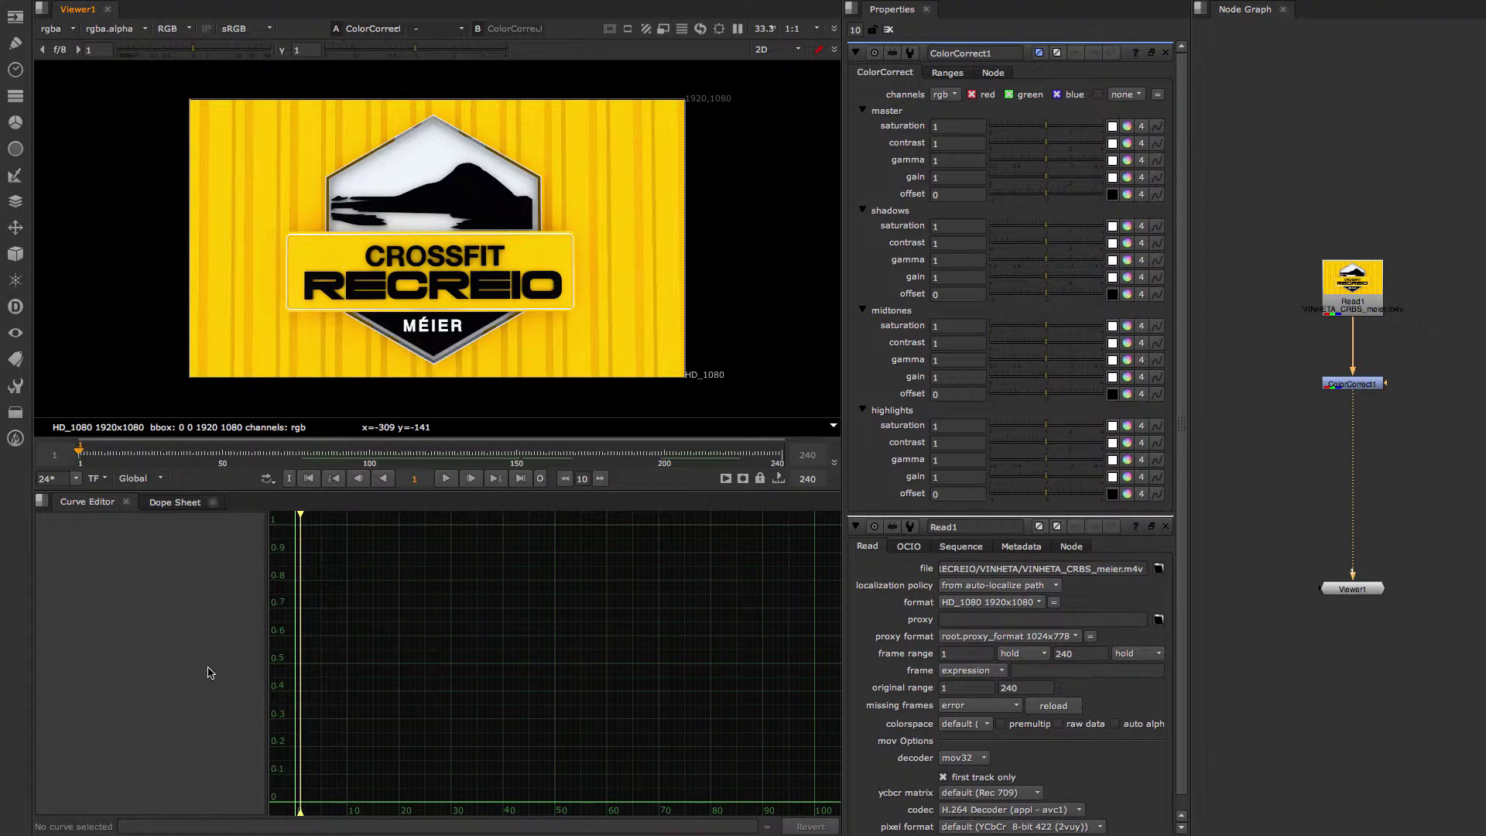
# - Enlarge the viewer by shrinking the height of the Curve Editor pane beneath it
pyautogui.moveTo(236, 490); pyautogui.dragTo(247, 691)
pyautogui.scroll(-1, 1176, 350)
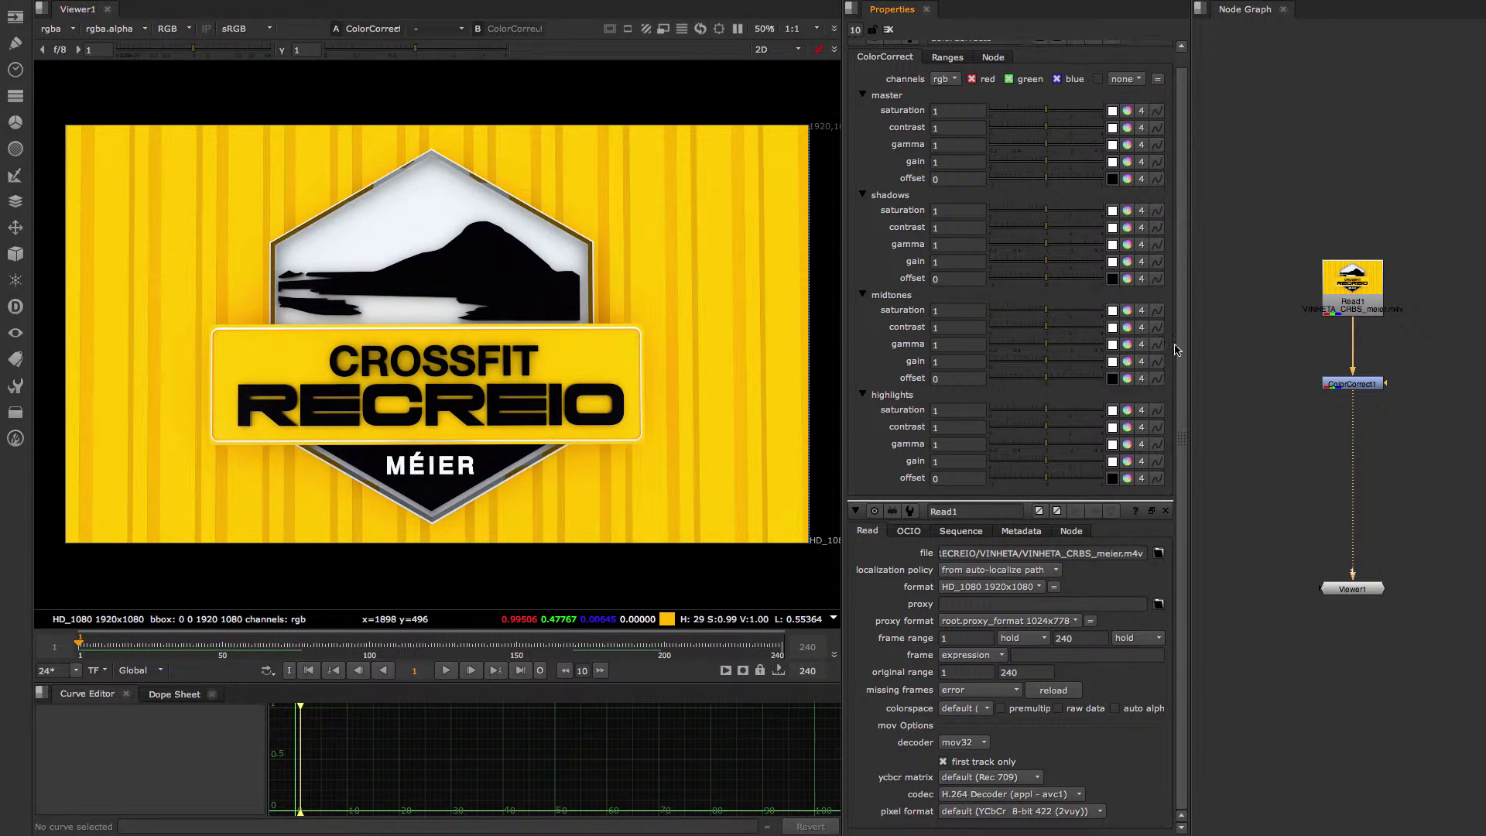
pyautogui.scroll(1, 1190, 313)
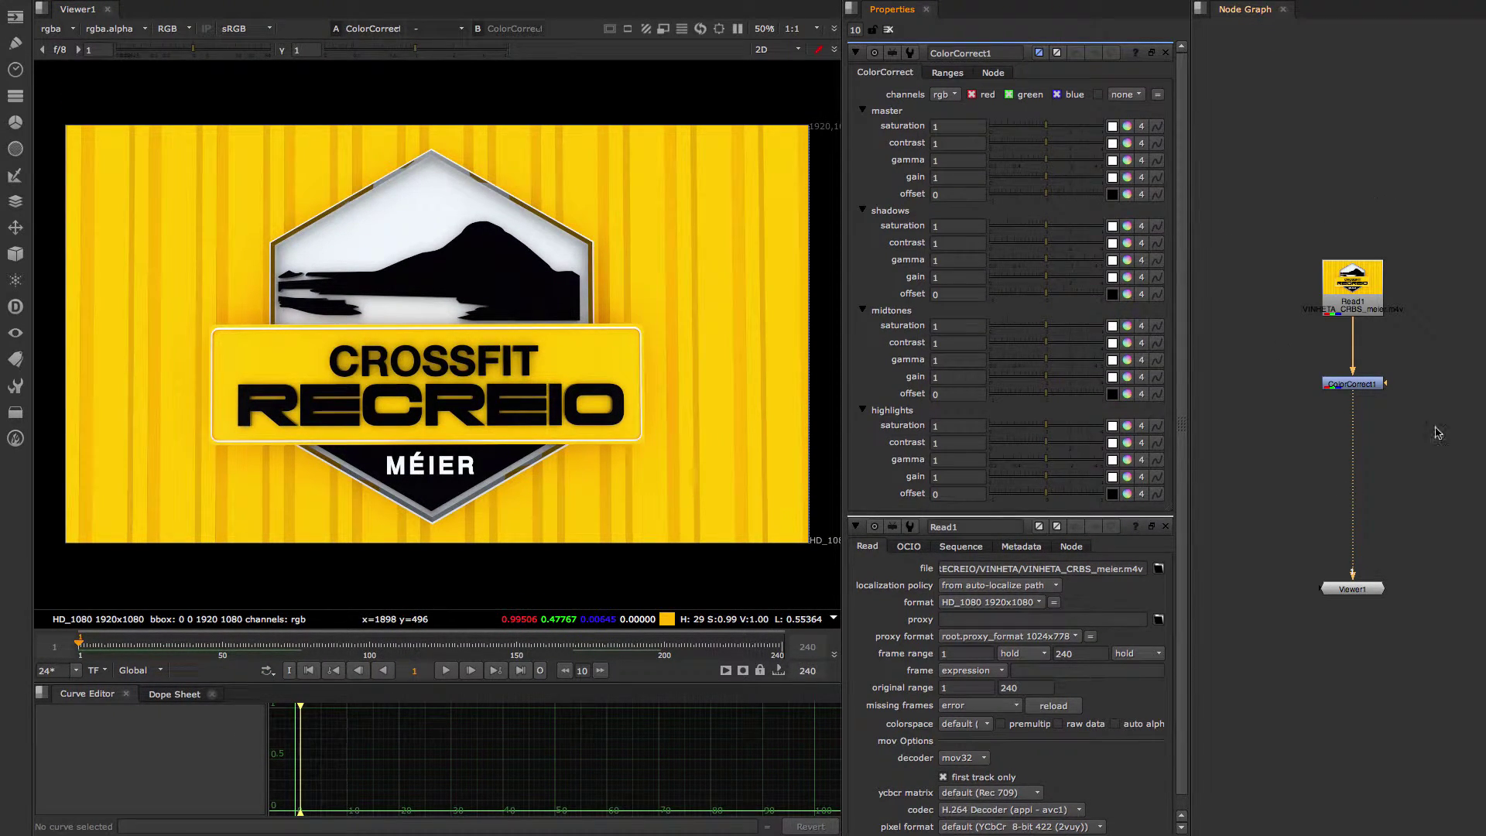
# - Show the Dope Sheet and split its pane horizontally to add an empty pane beside it
pyautogui.click(177, 695)
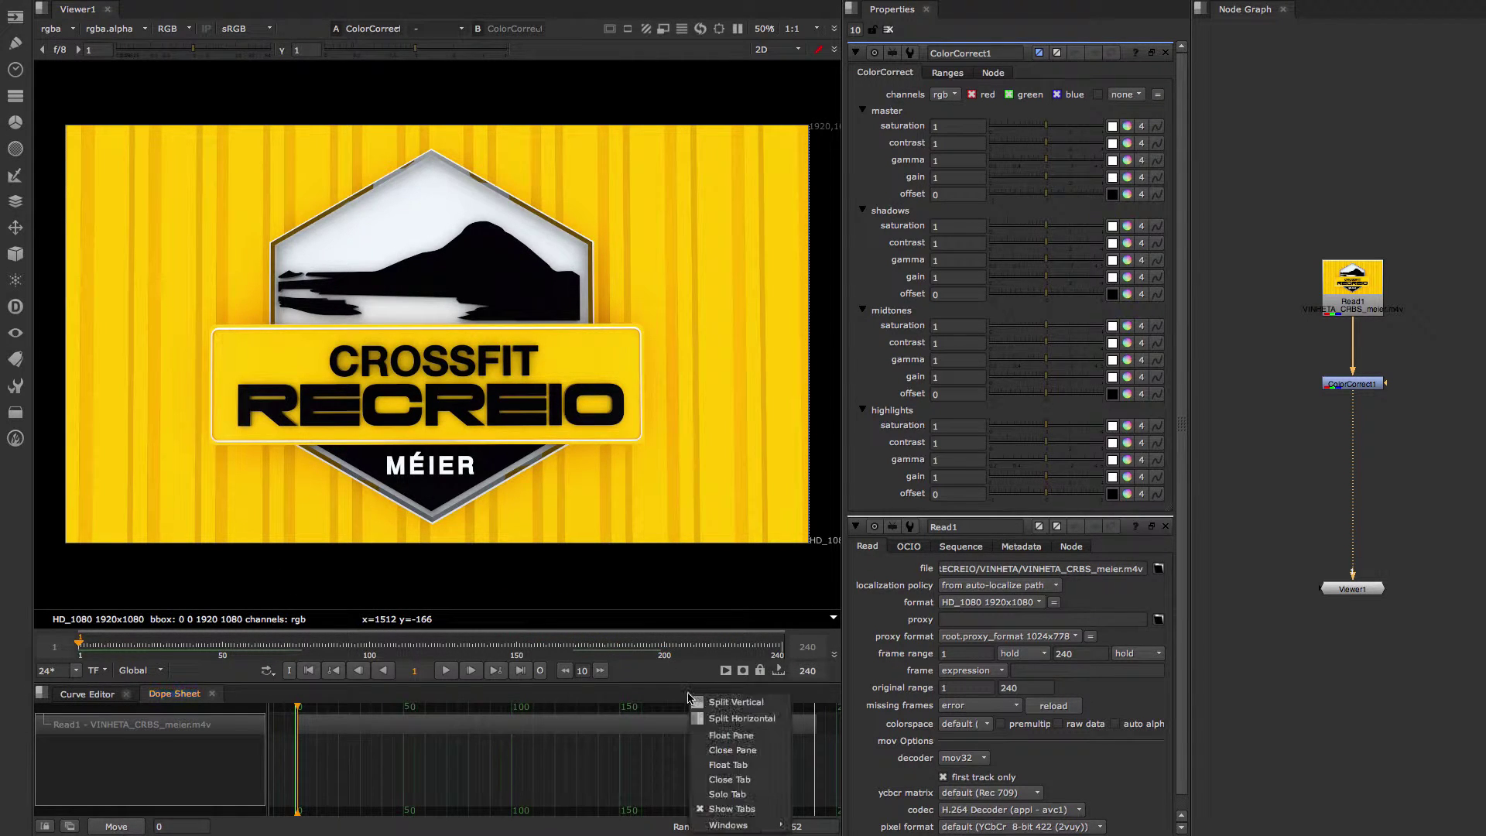
pyautogui.rightClick(690, 695)
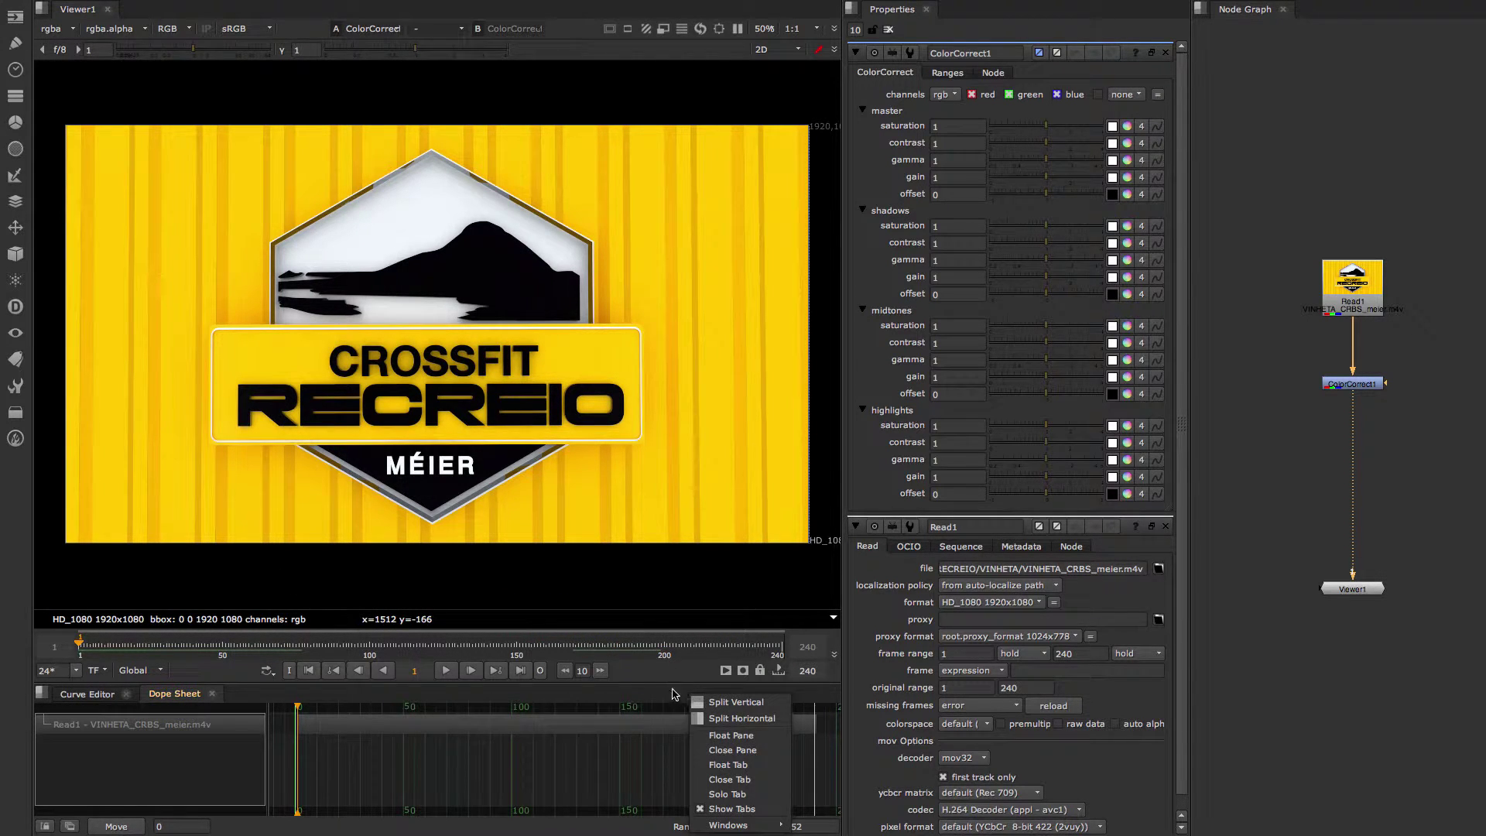
pyautogui.click(733, 720)
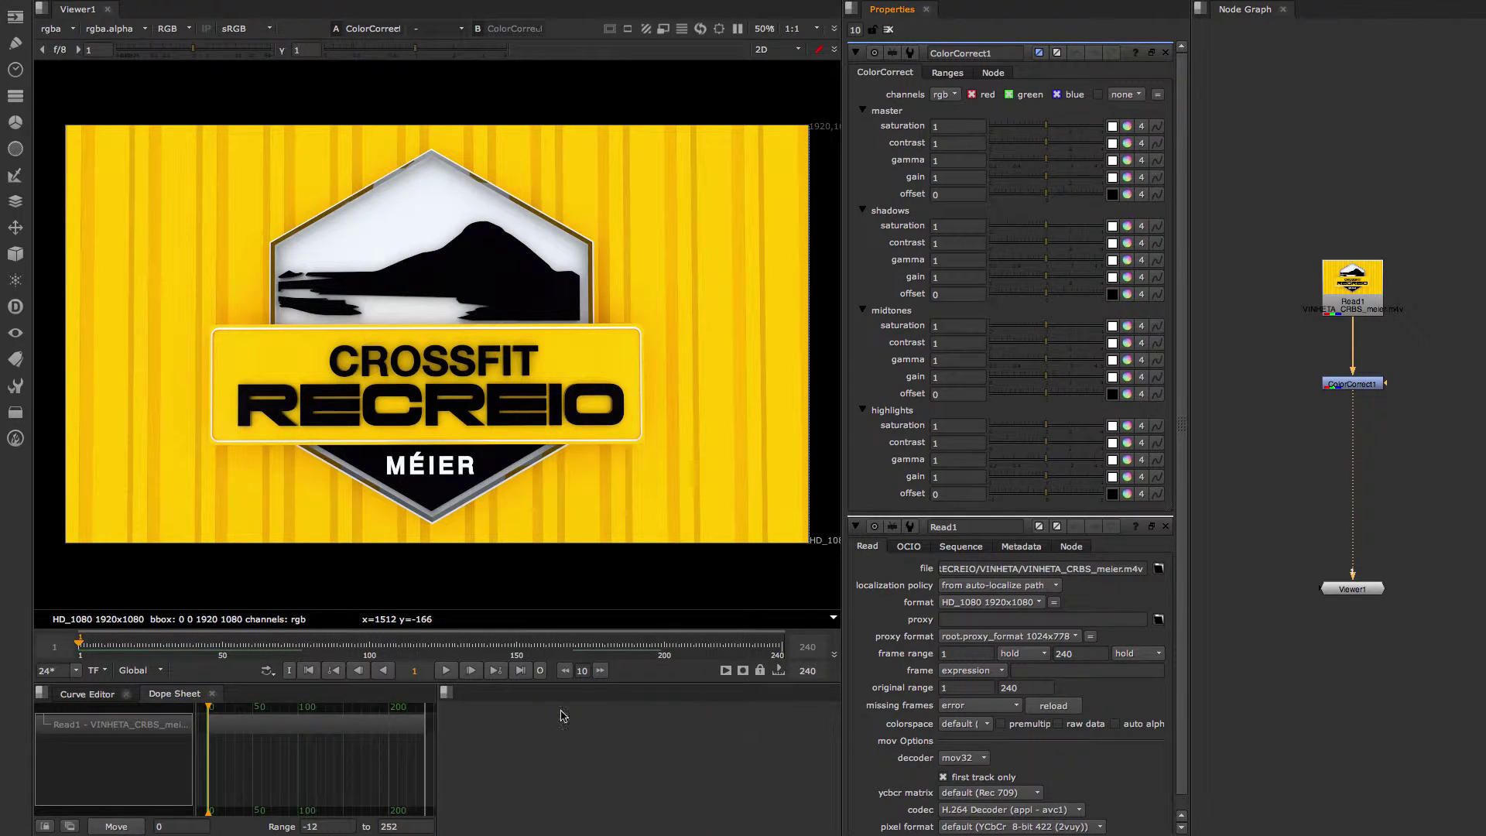
# - Open a new Vector scope, dock it in the empty pane beside the Dope Sheet and make the Dope Sheet pane wider
pyautogui.rightClick(507, 704)
pyautogui.moveTo(557, 698)
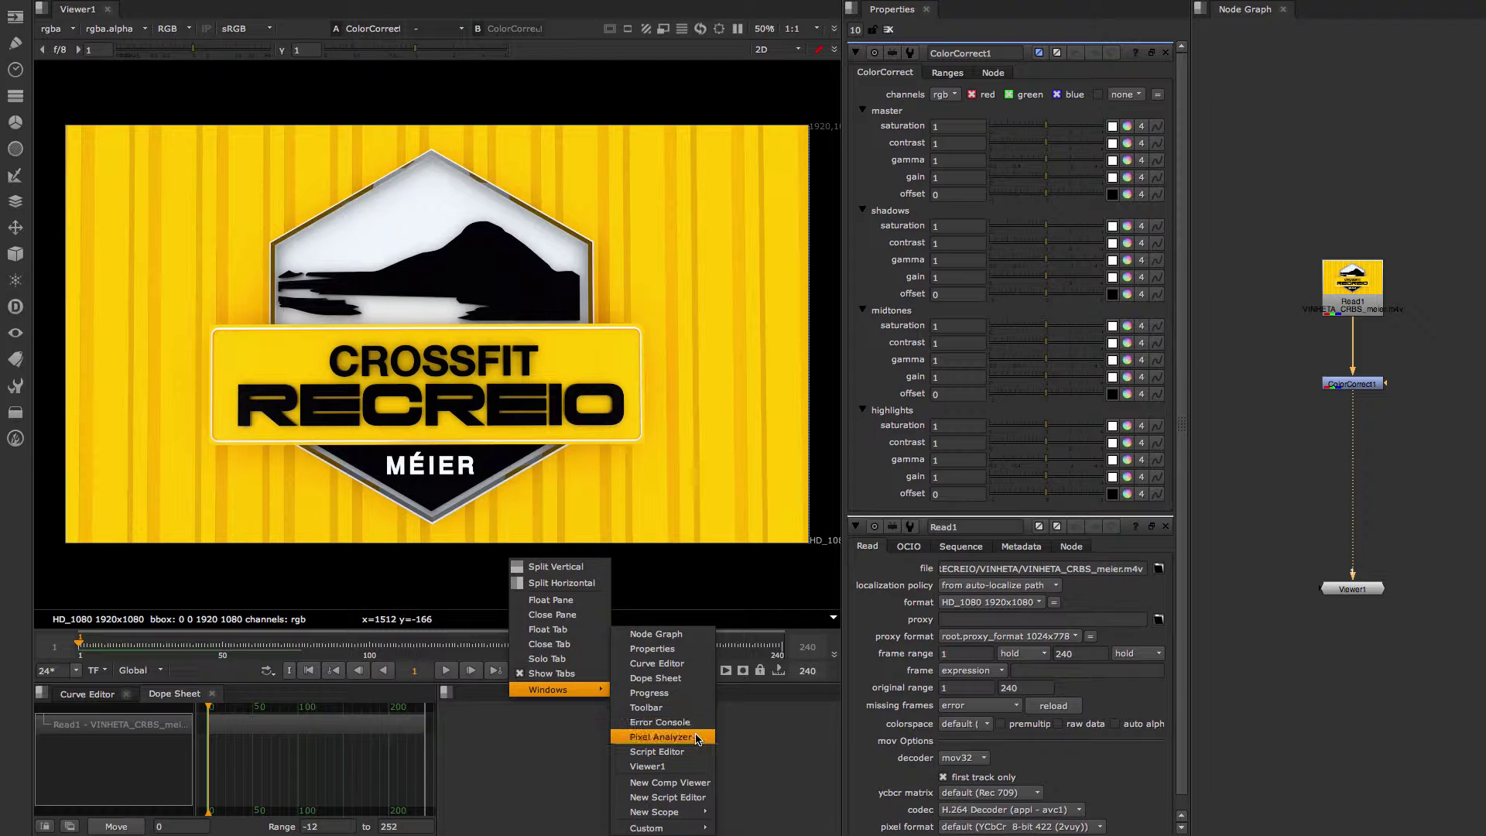
pyautogui.moveTo(688, 813)
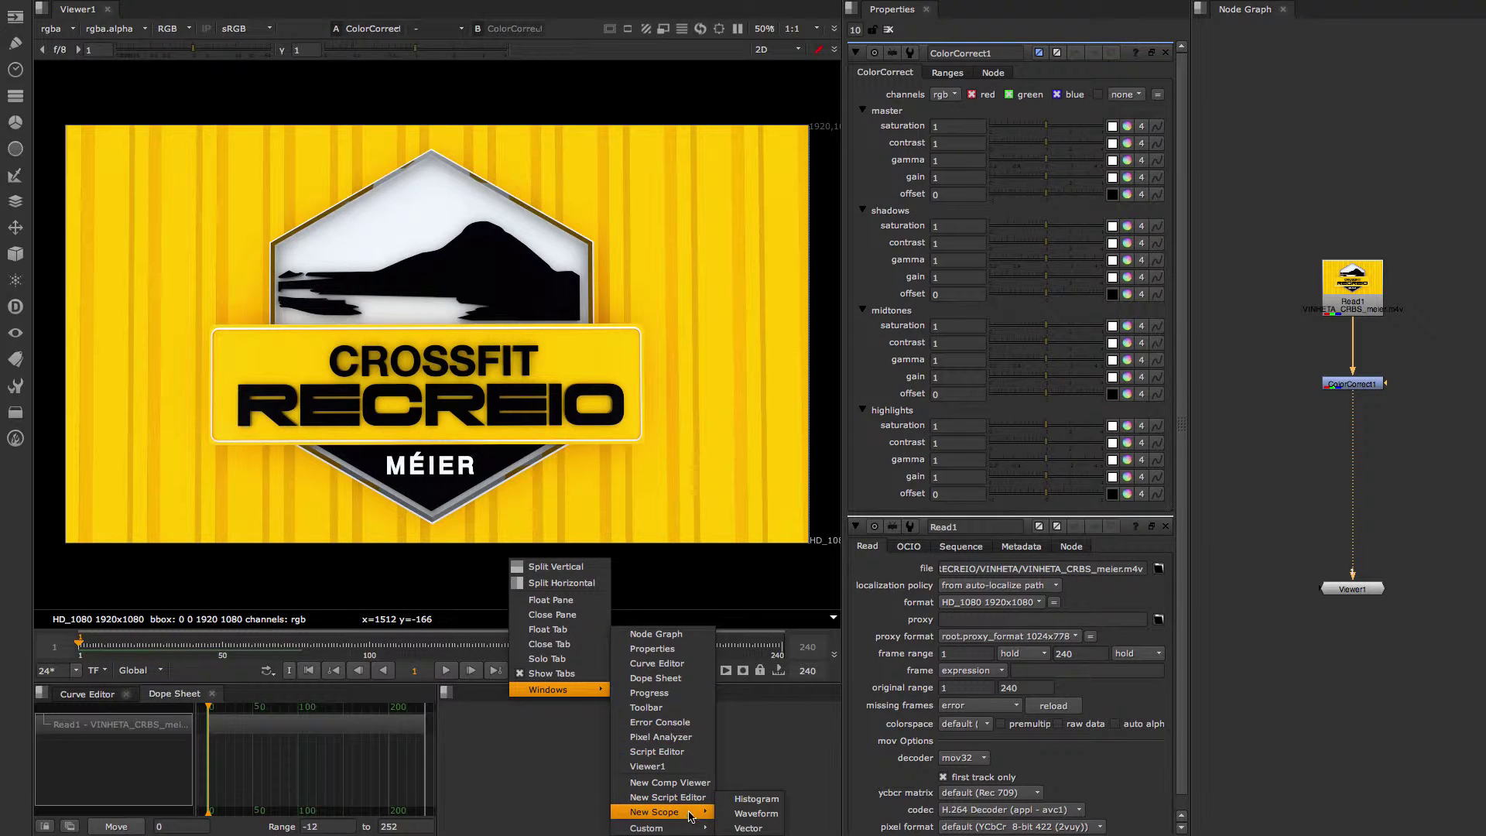
pyautogui.click(760, 829)
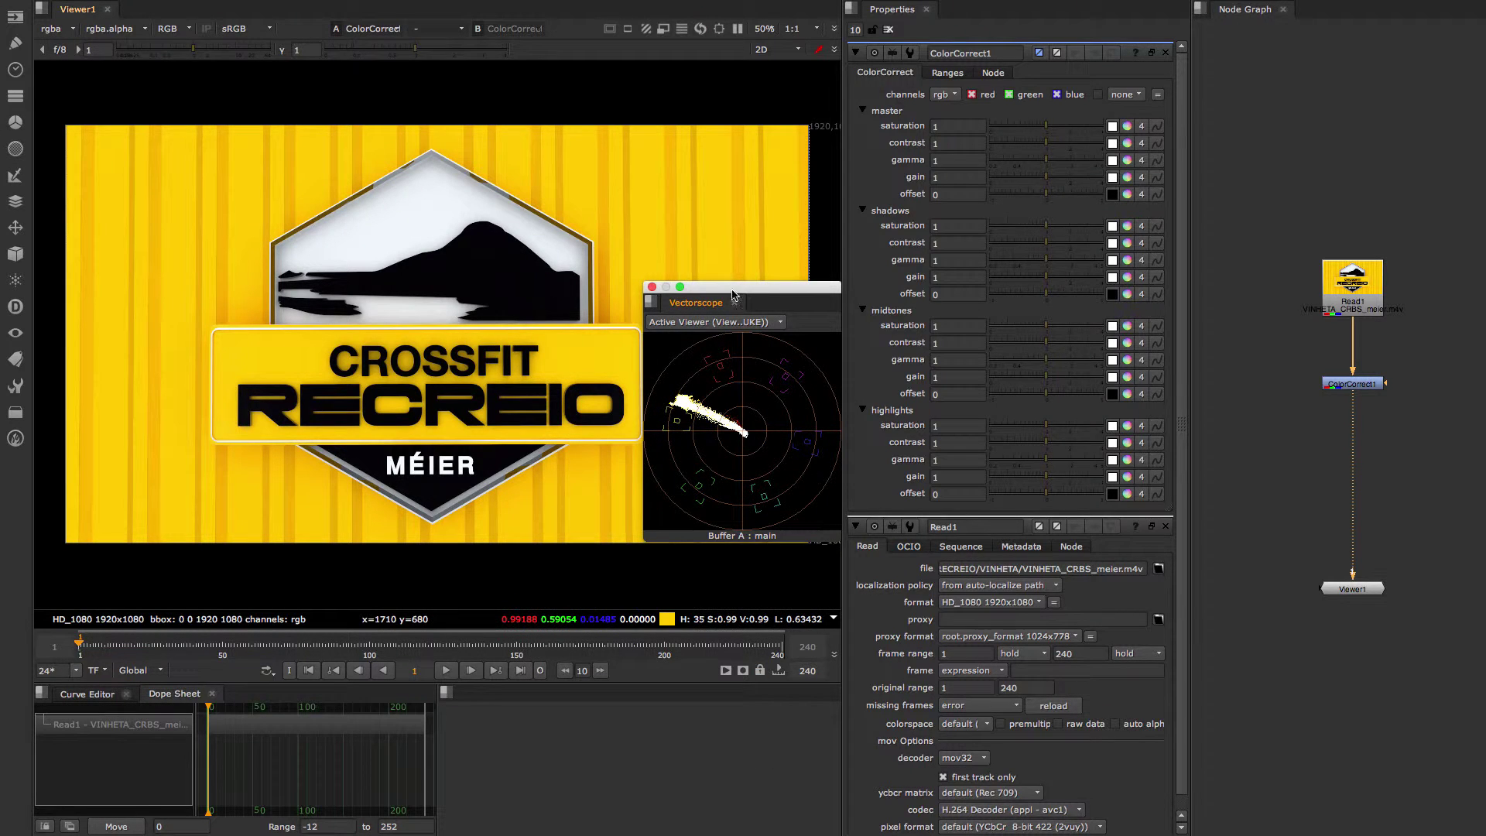
pyautogui.moveTo(712, 285); pyautogui.dragTo(555, 751)
pyautogui.moveTo(437, 744); pyautogui.dragTo(512, 722)
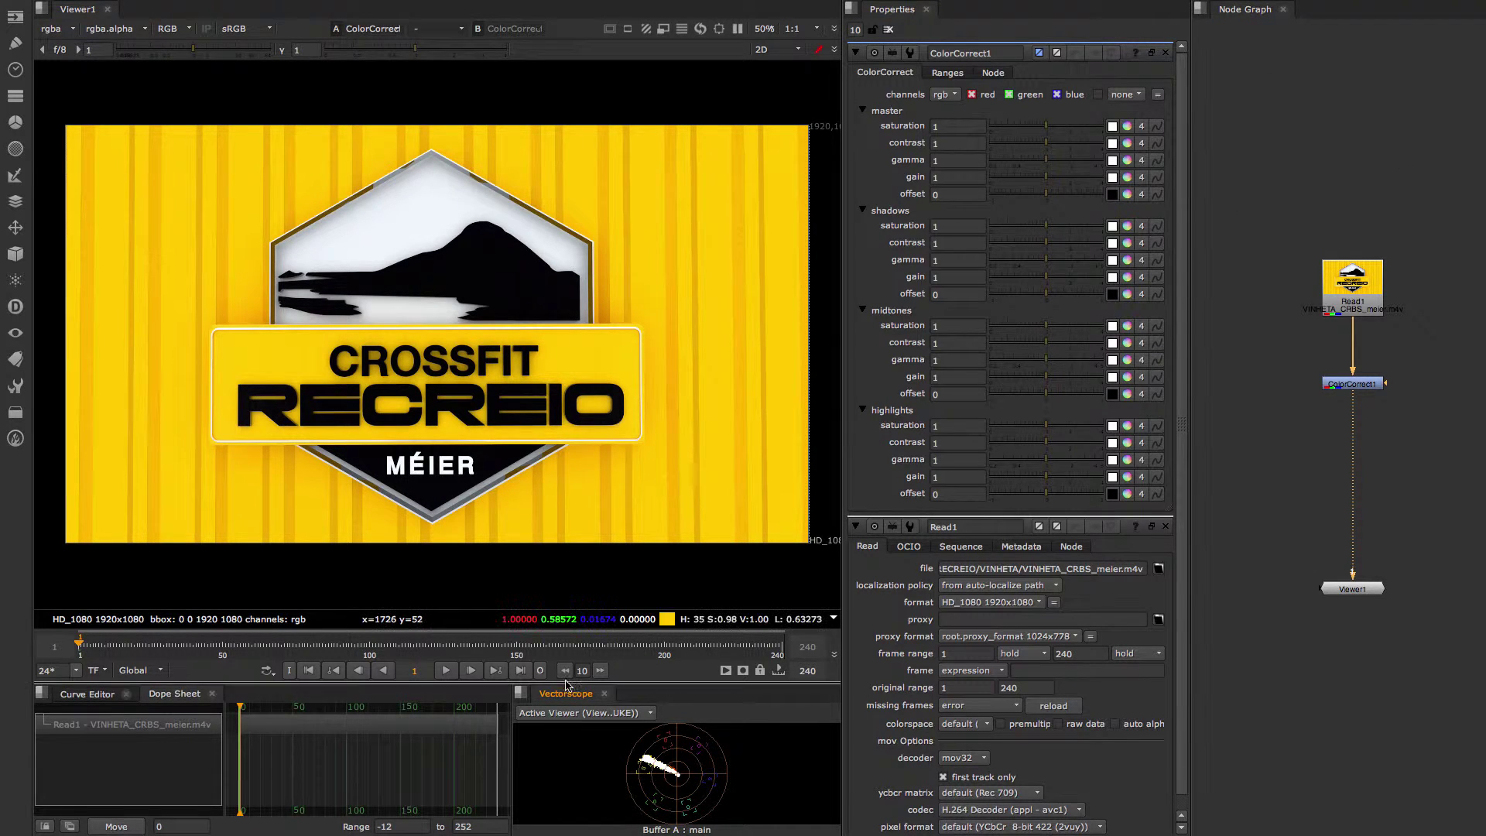
# - Move the Vectorscope into its own pane directly above the Node Graph
pyautogui.moveTo(566, 693); pyautogui.dragTo(1344, 57)
pyautogui.moveTo(1350, 43); pyautogui.dragTo(1339, 36)
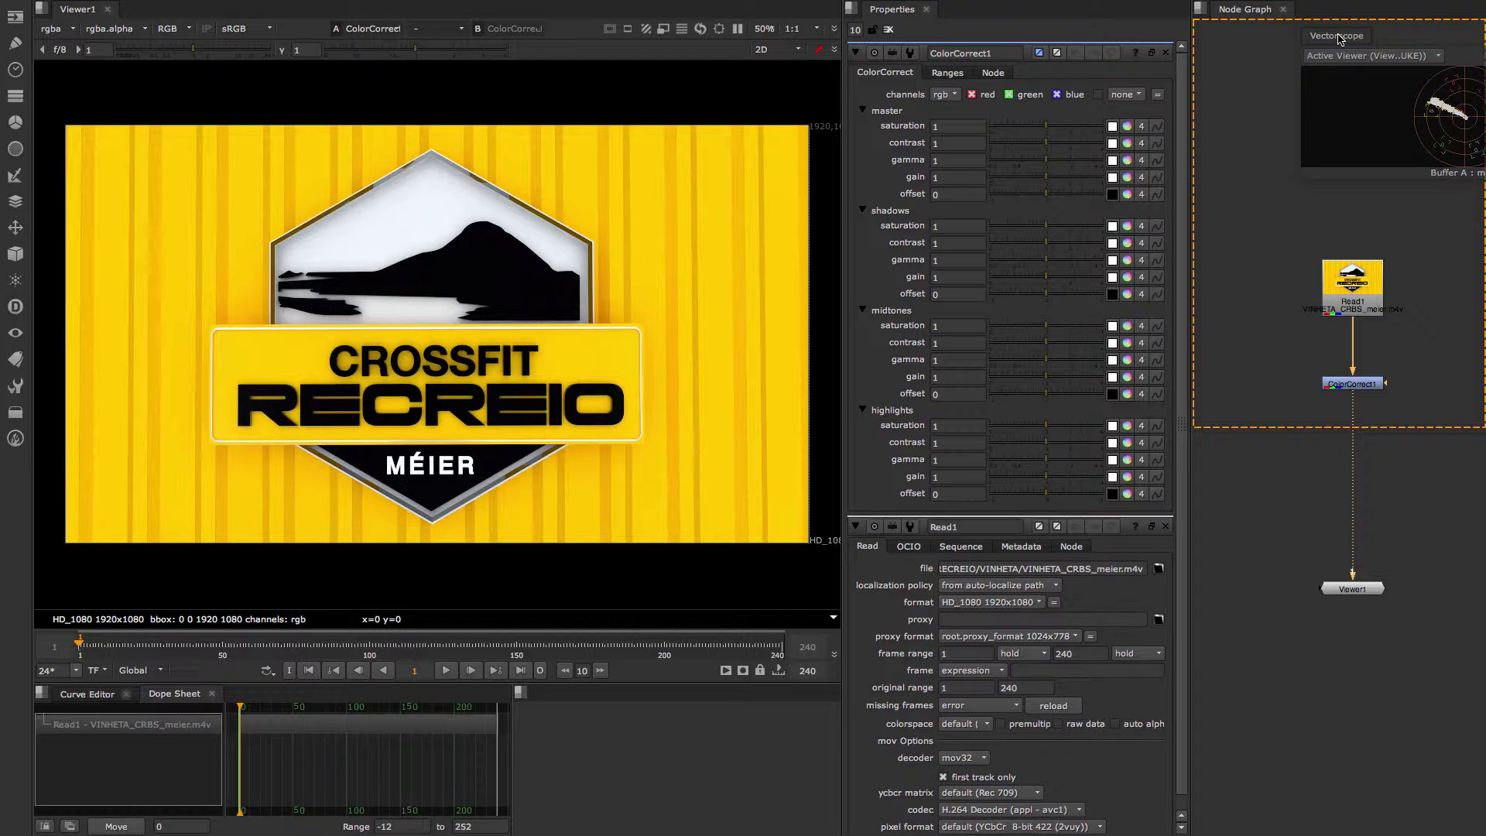
pyautogui.moveTo(1338, 39); pyautogui.dragTo(1340, 49)
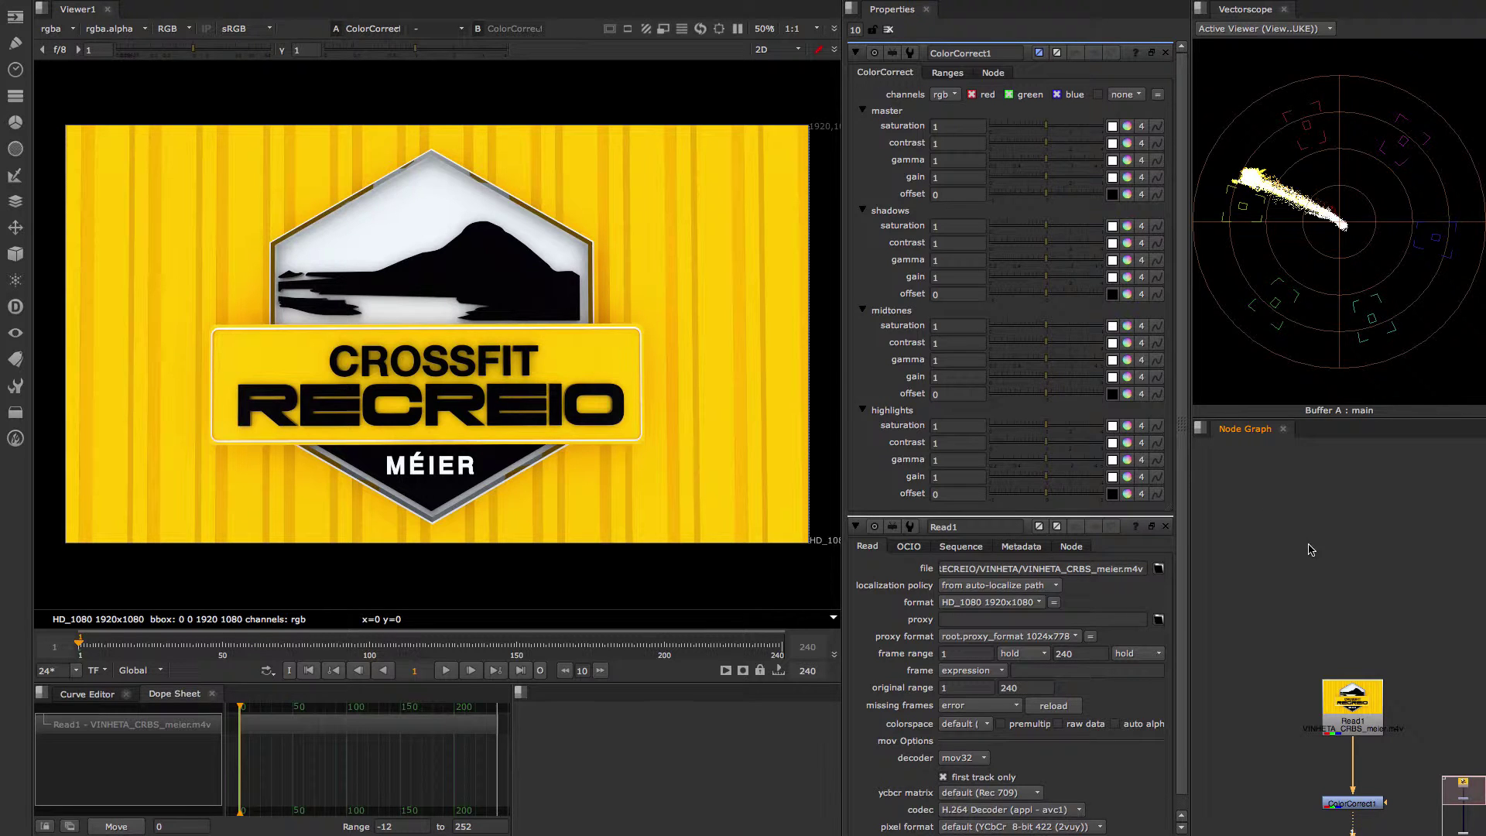
# - Save the current layout as a workspace named TESTE_VFXUNO with the shortcut key set to None
pyautogui.moveTo(297, 4)
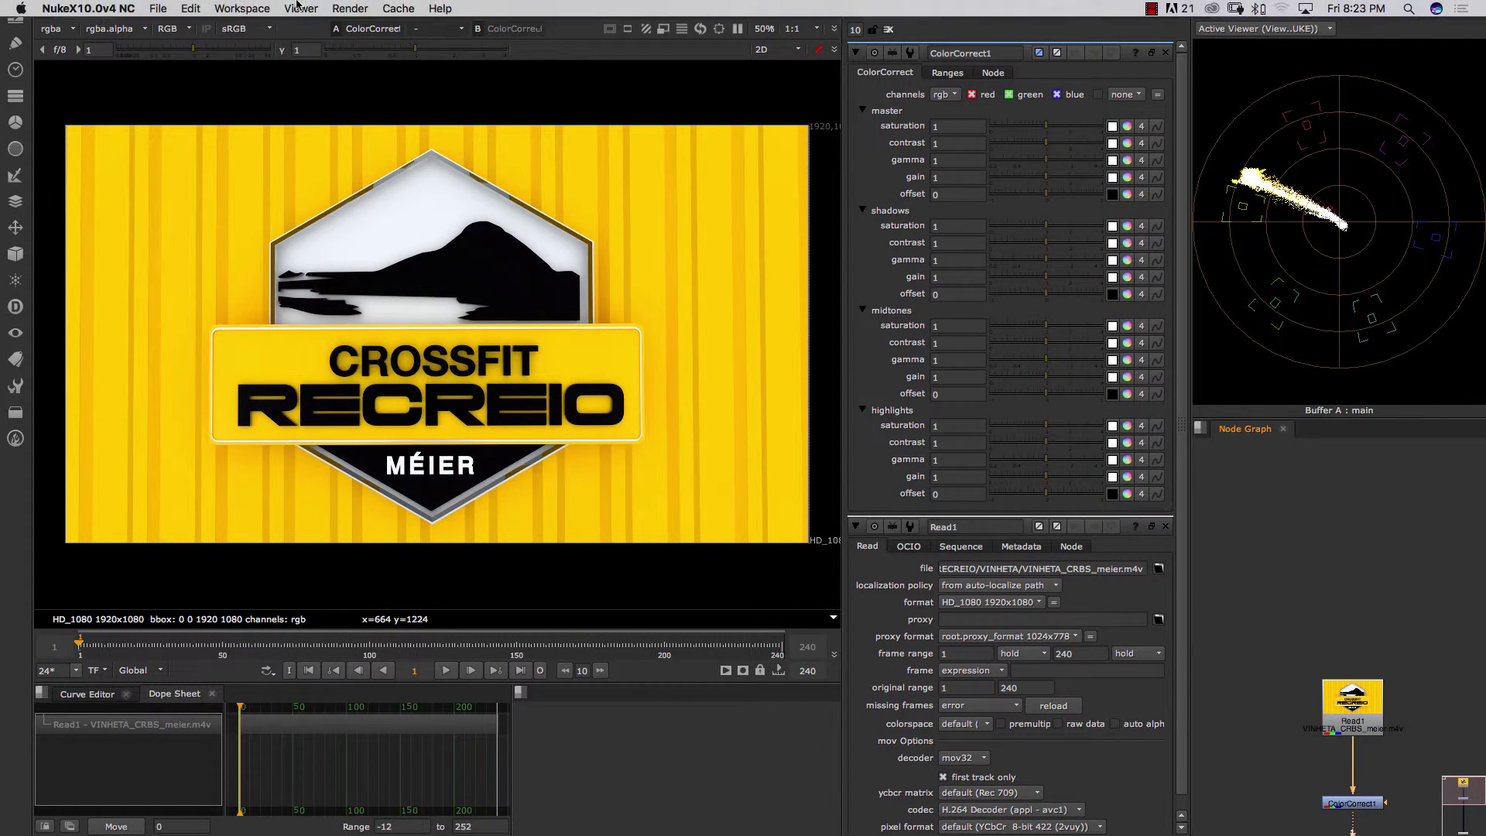
pyautogui.click(249, 9)
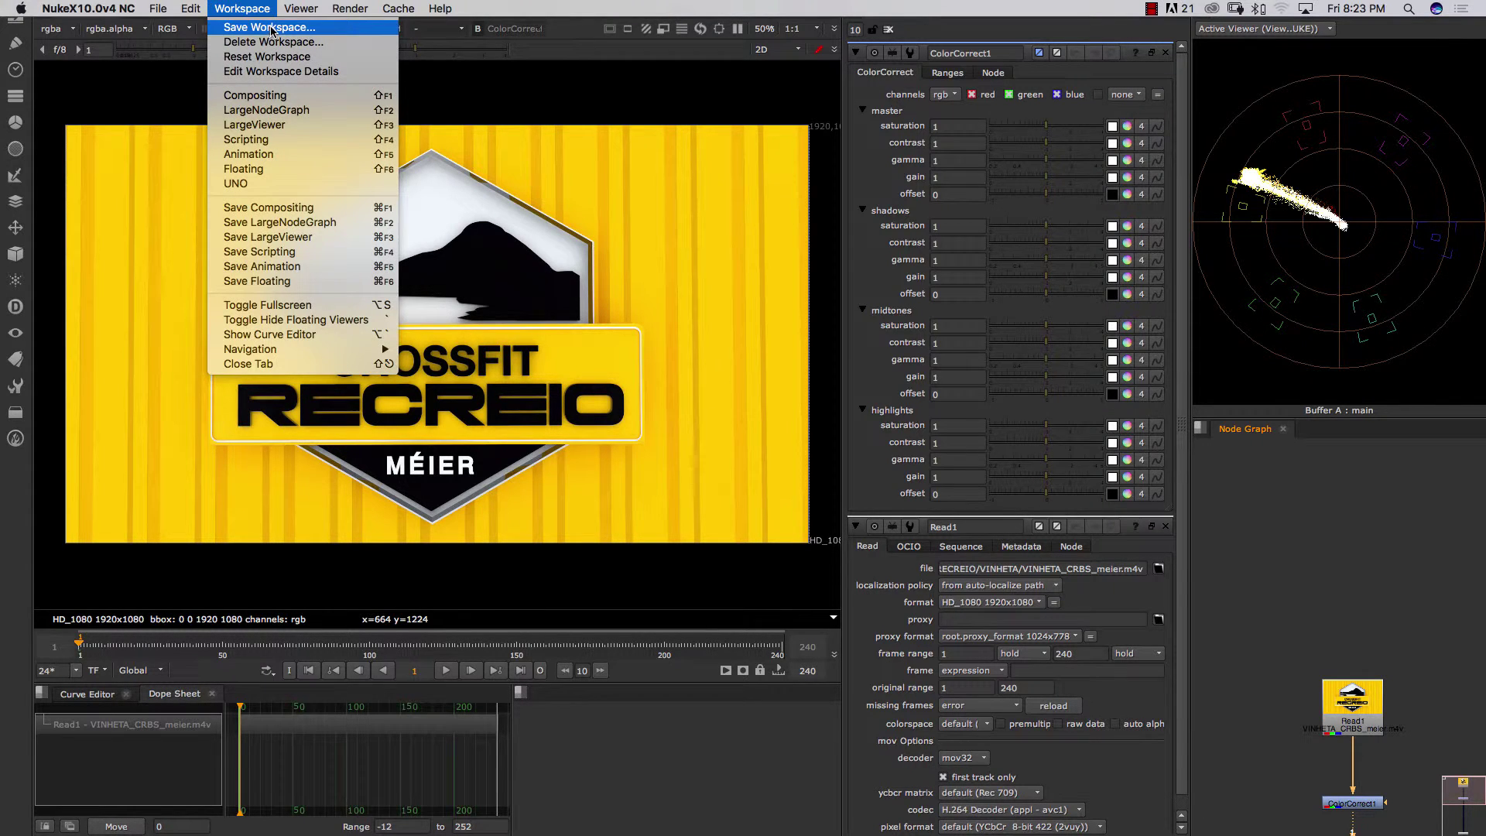
pyautogui.click(270, 31)
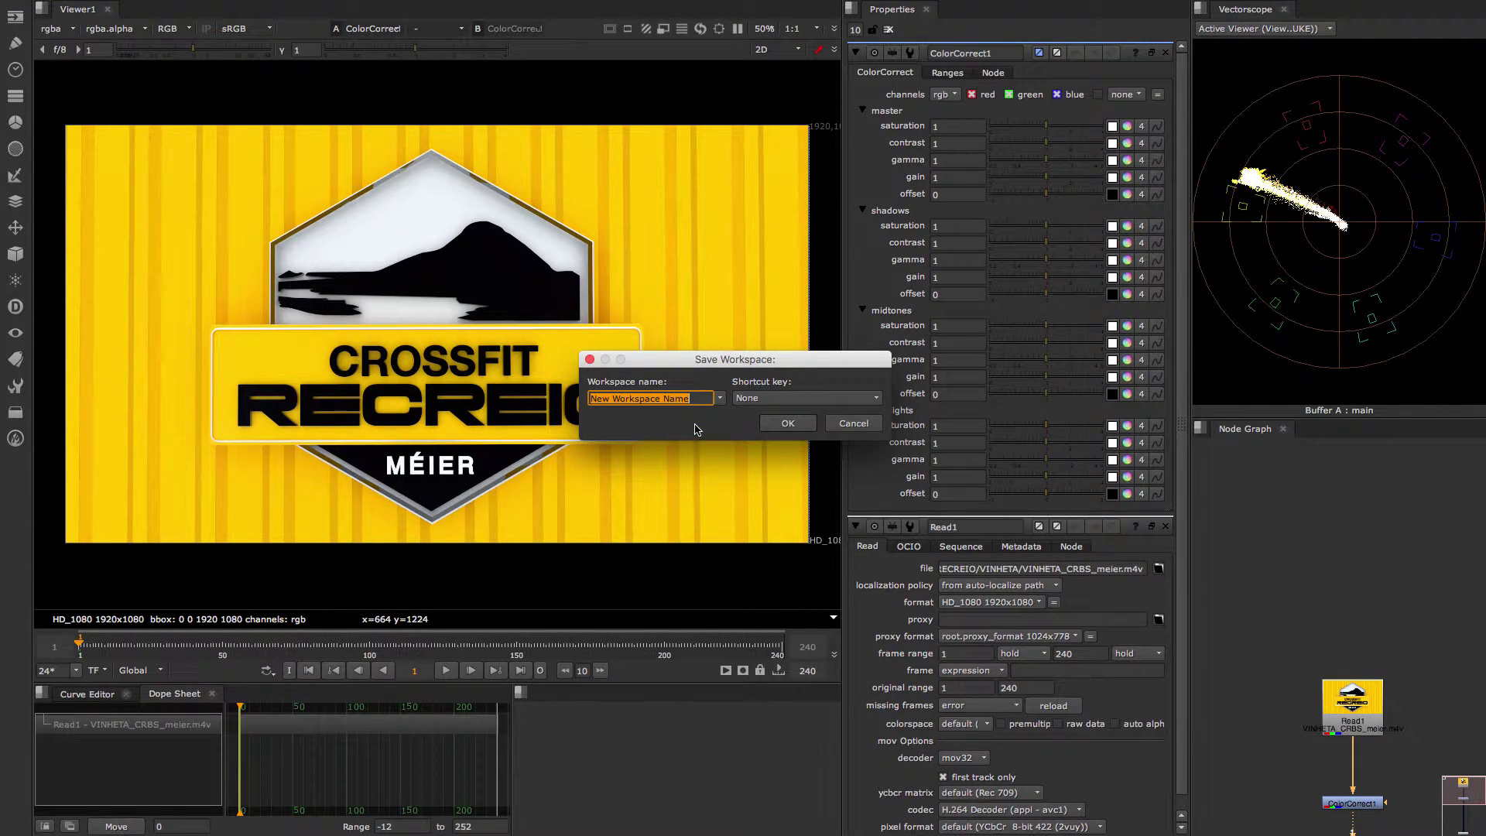
pyautogui.write('TESTE_VFXUNO')
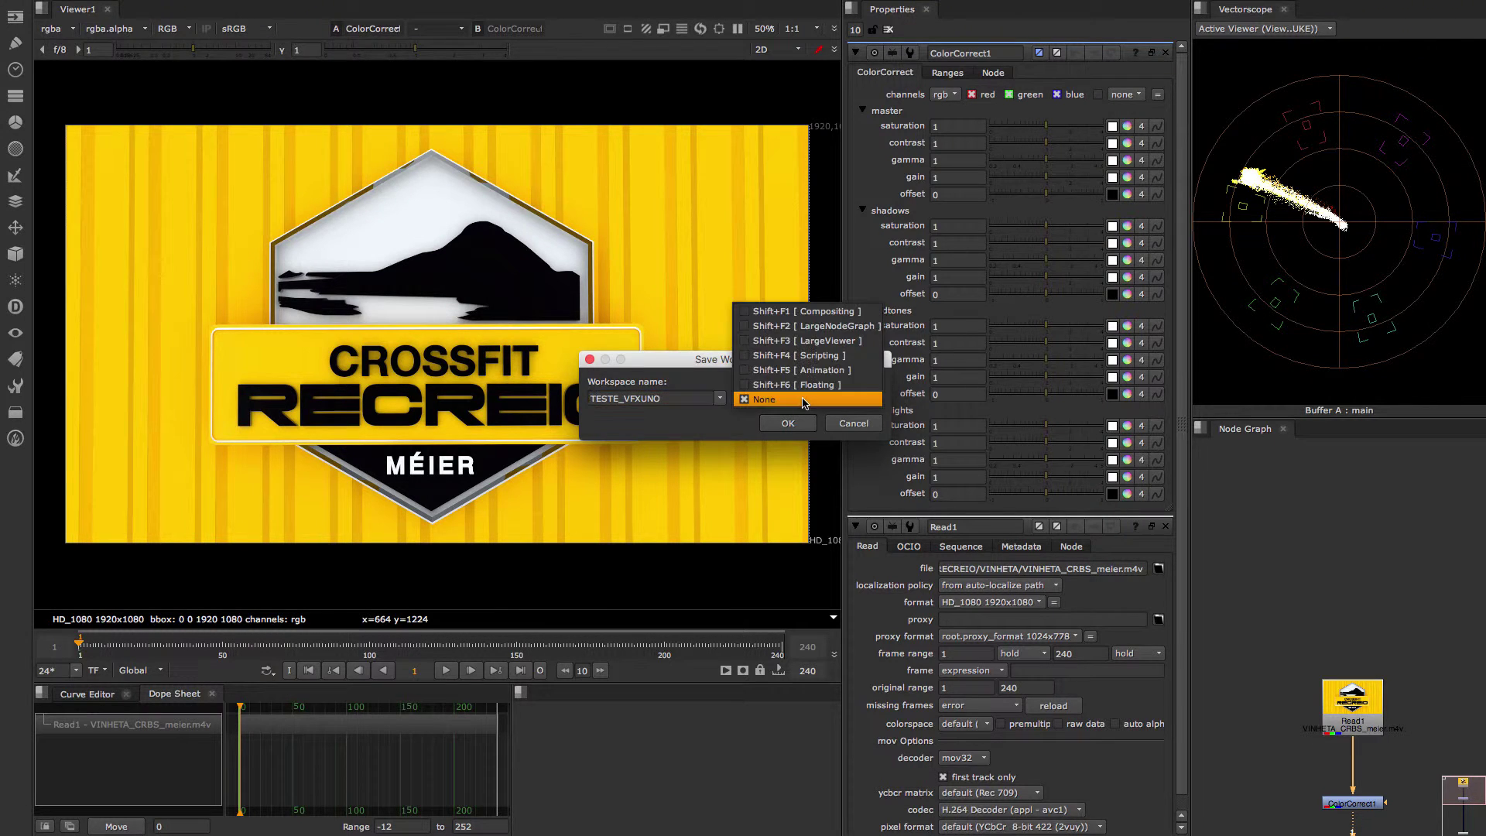
pyautogui.click(803, 398)
pyautogui.click(744, 422)
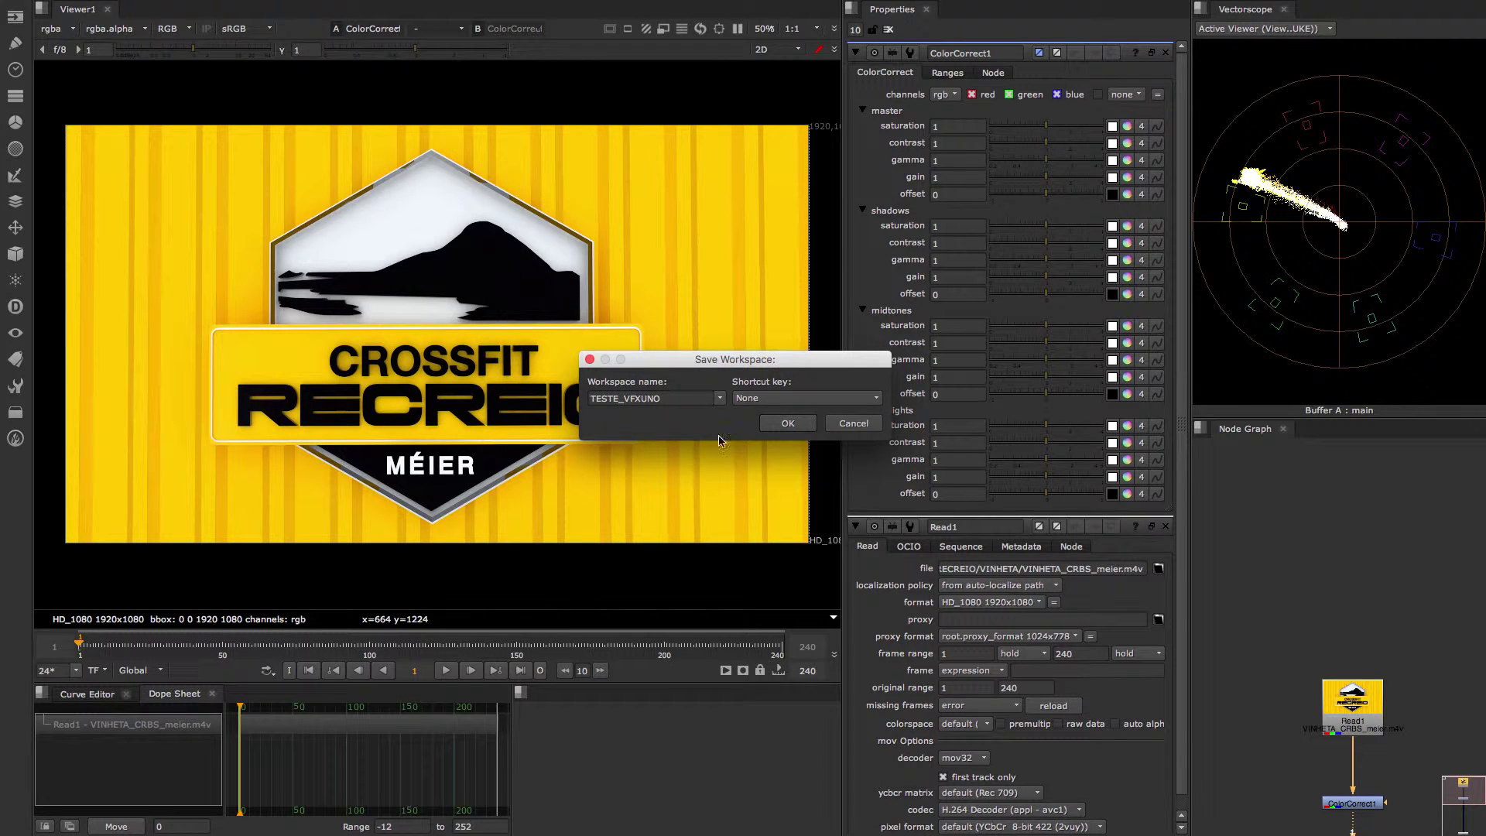
pyautogui.click(786, 425)
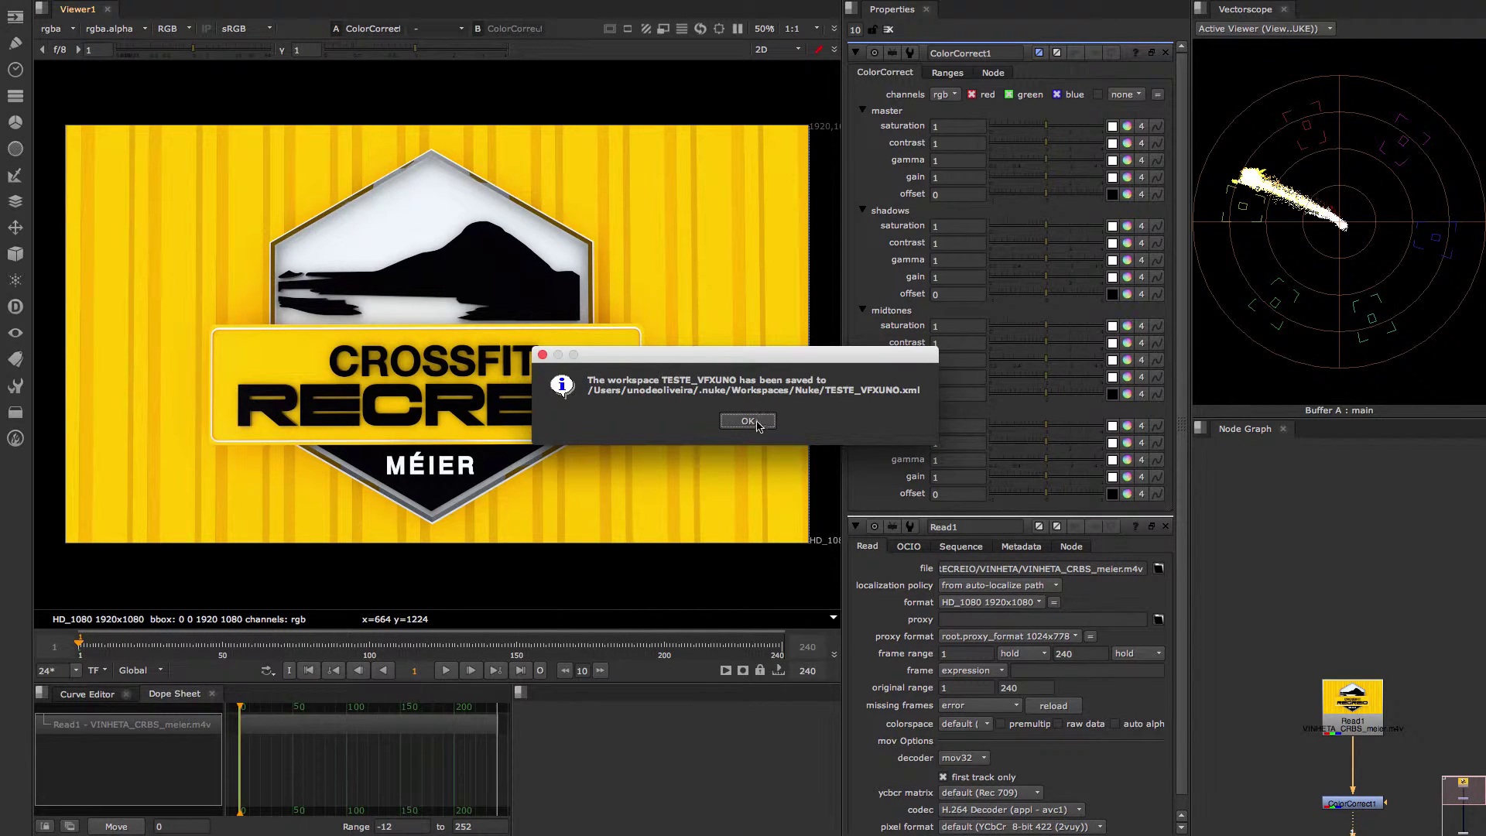
pyautogui.click(748, 421)
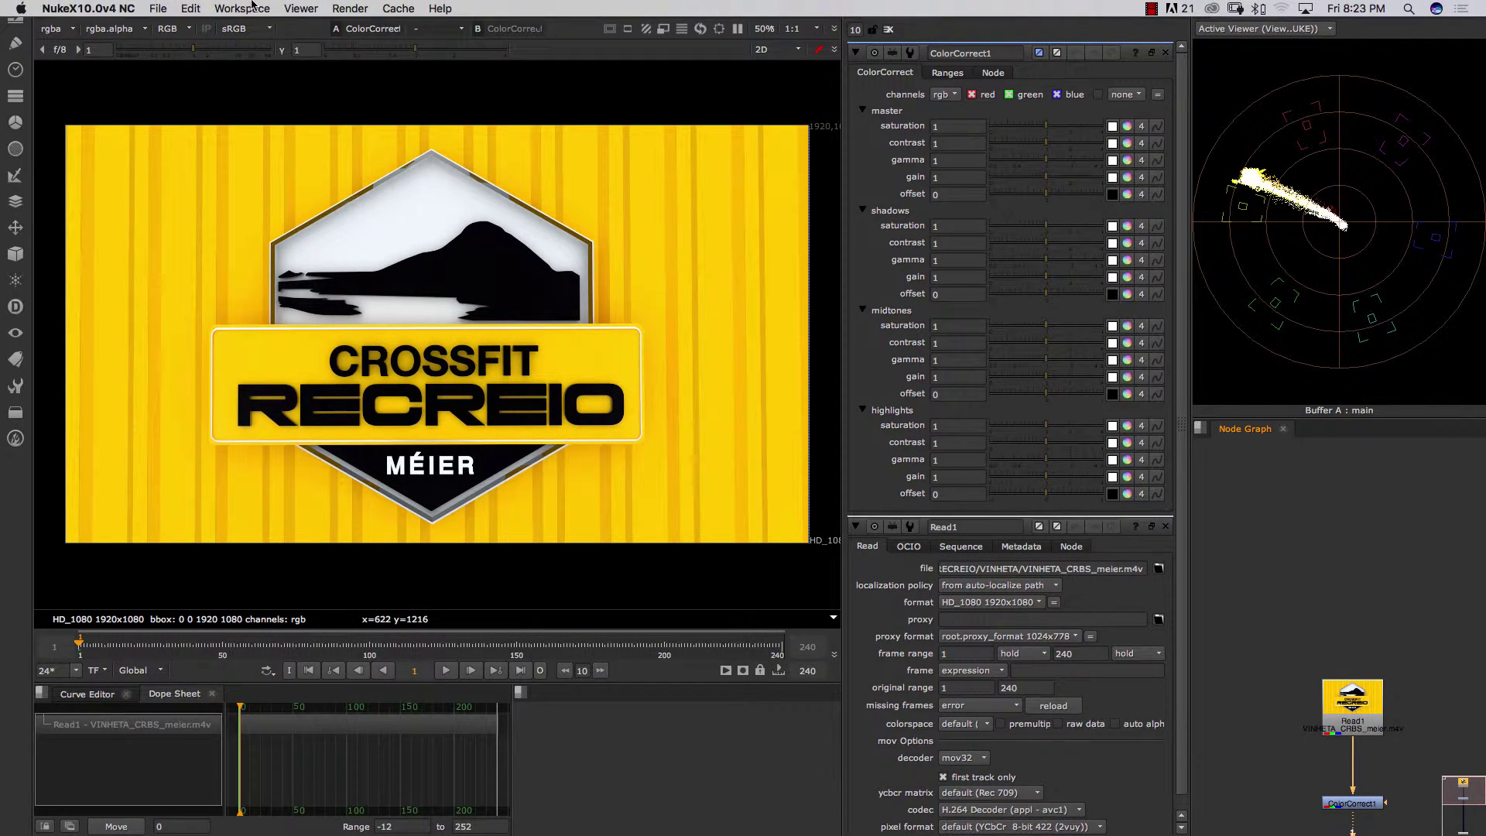
# - Switch to the UNO workspace and return to the saved TESTE_VFXUNO workspace
pyautogui.click(253, 7)
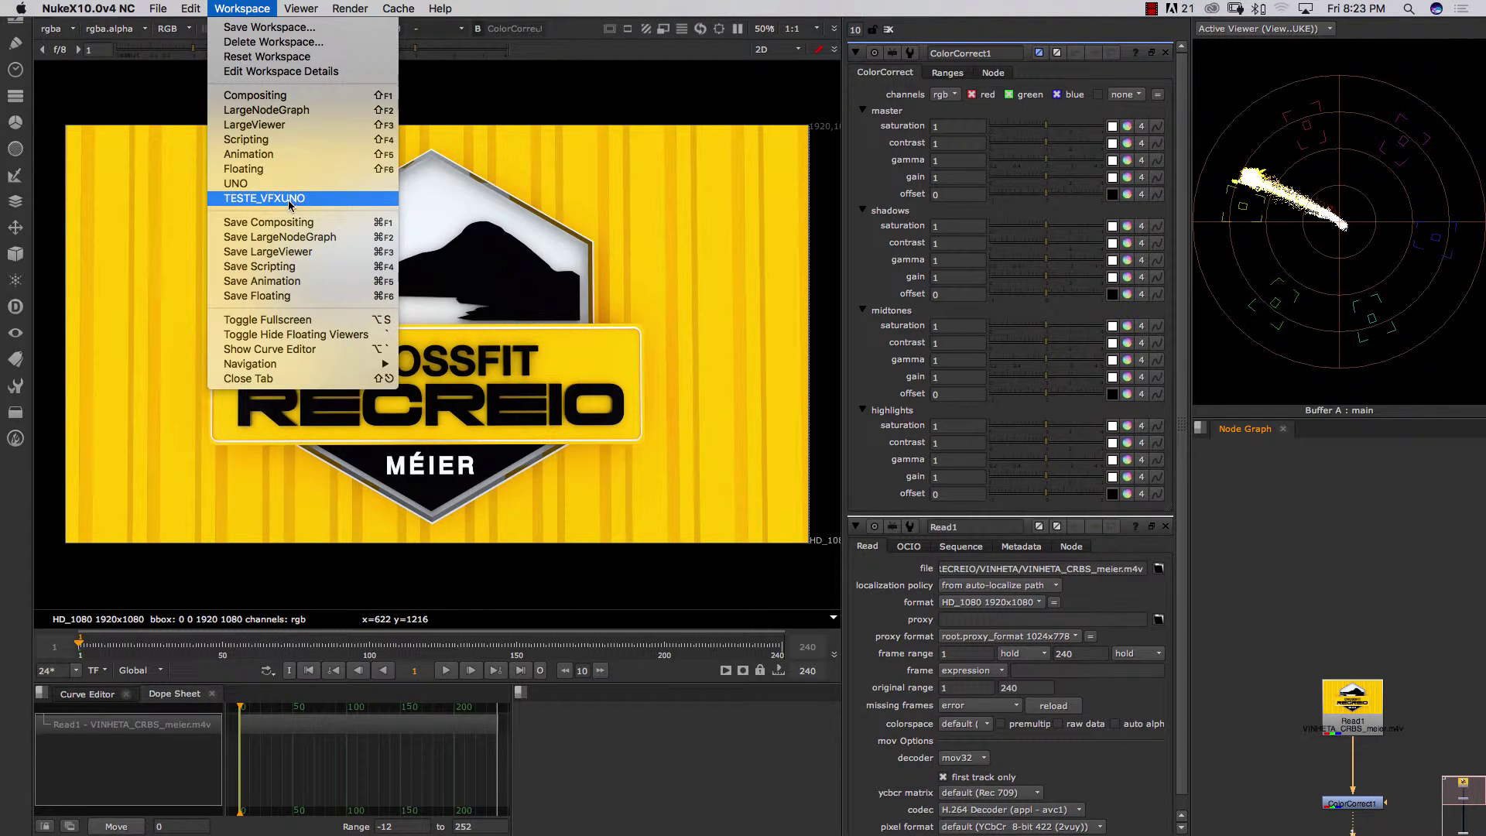
pyautogui.click(246, 186)
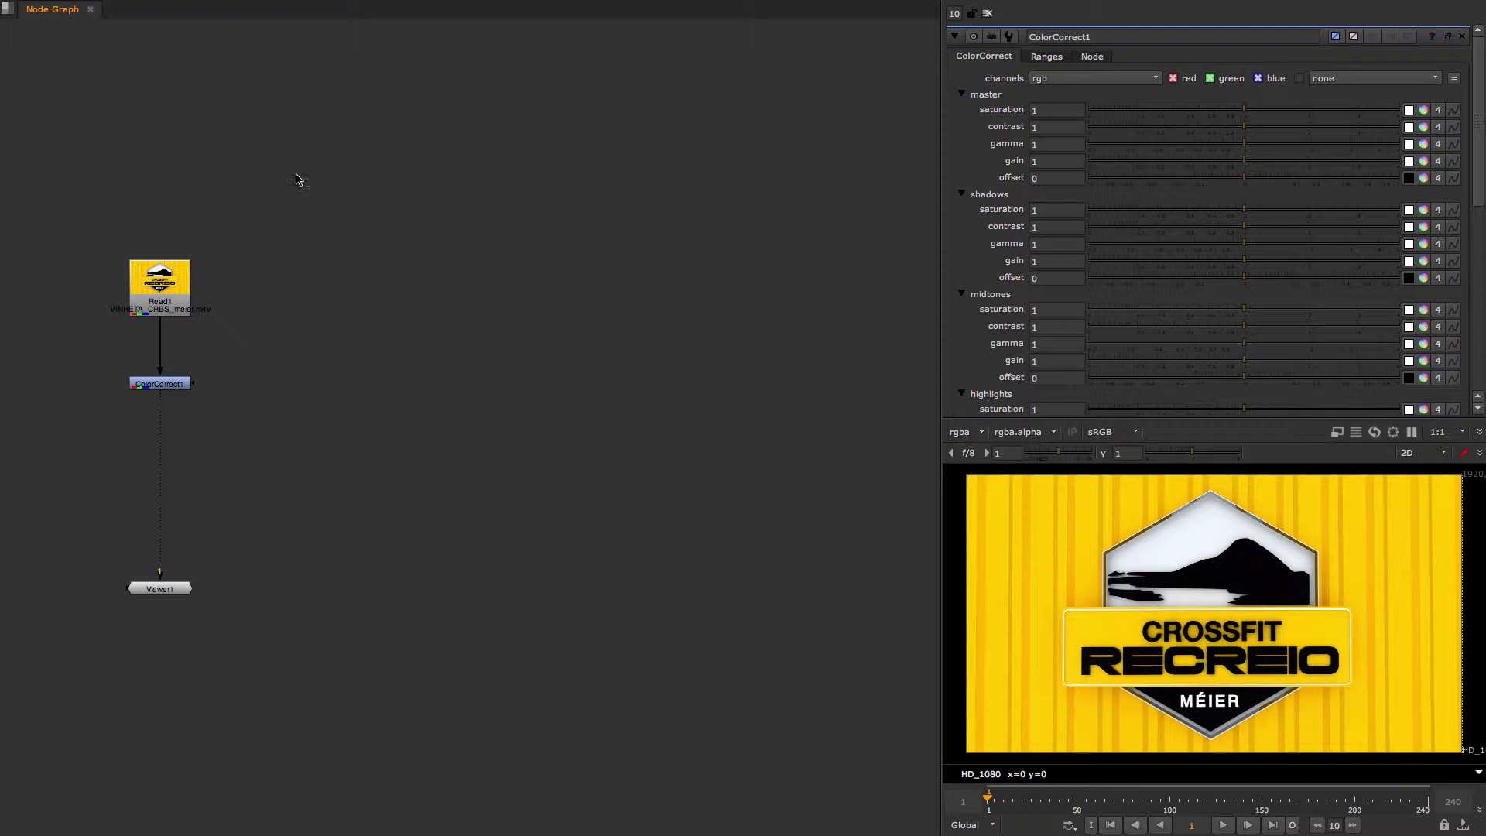
pyautogui.click(251, 8)
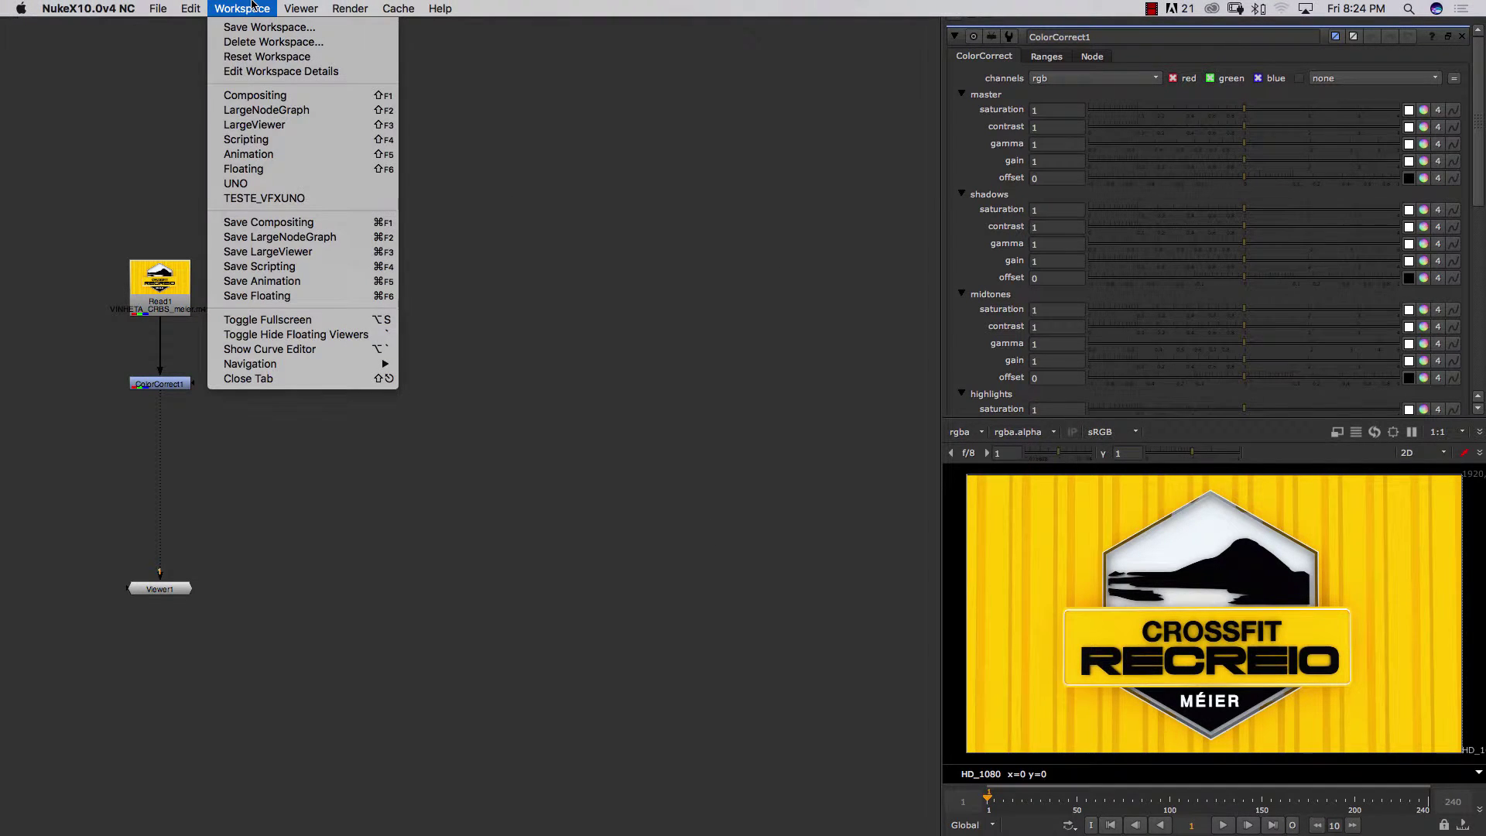
pyautogui.click(325, 201)
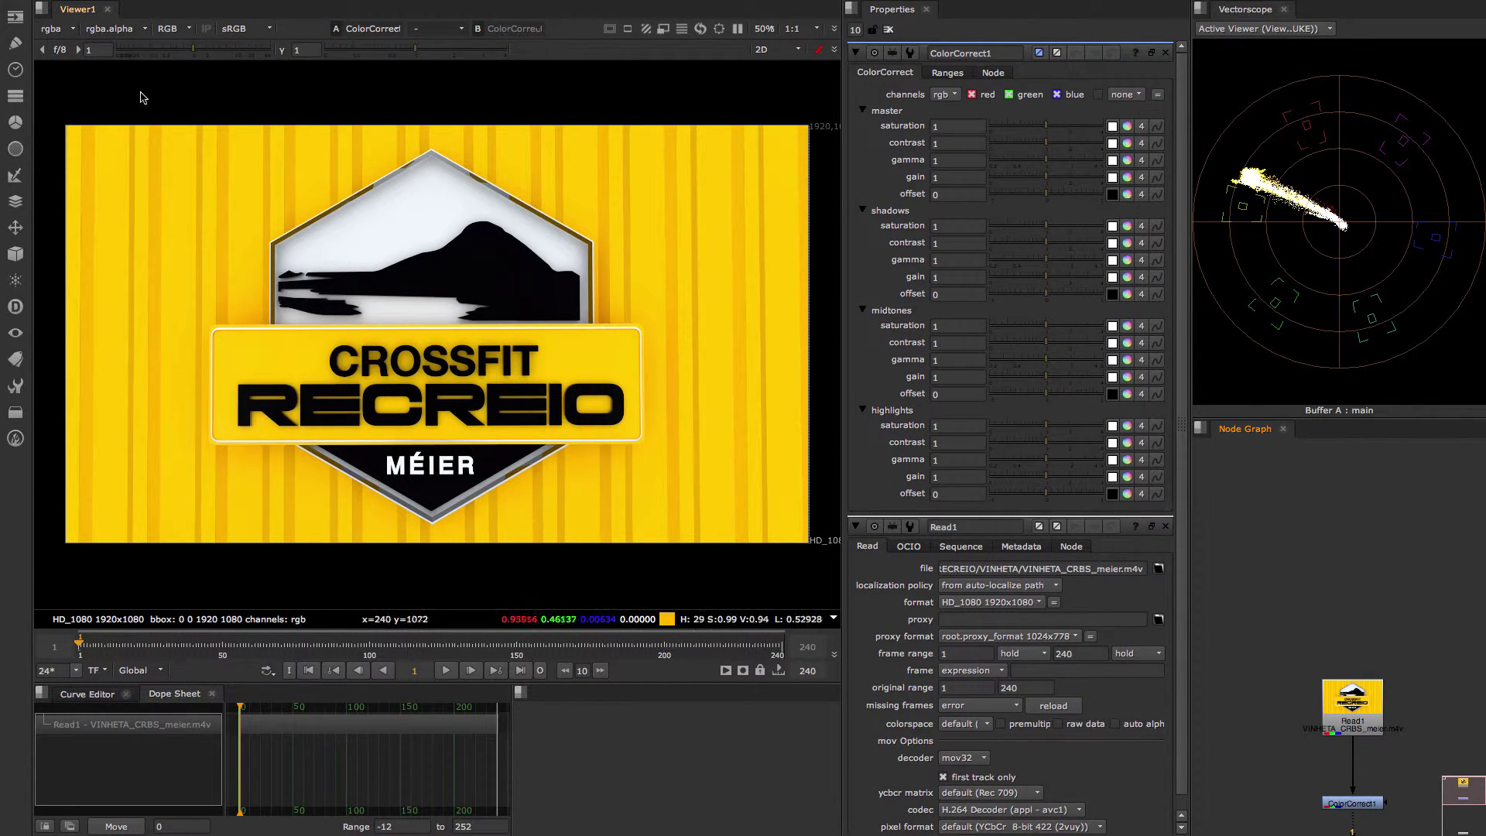
# - Maximize the viewer and the Vectorscope in turn, restoring the full layout after each
pyautogui.moveTo(82, 14); pyautogui.dragTo(53, 91)
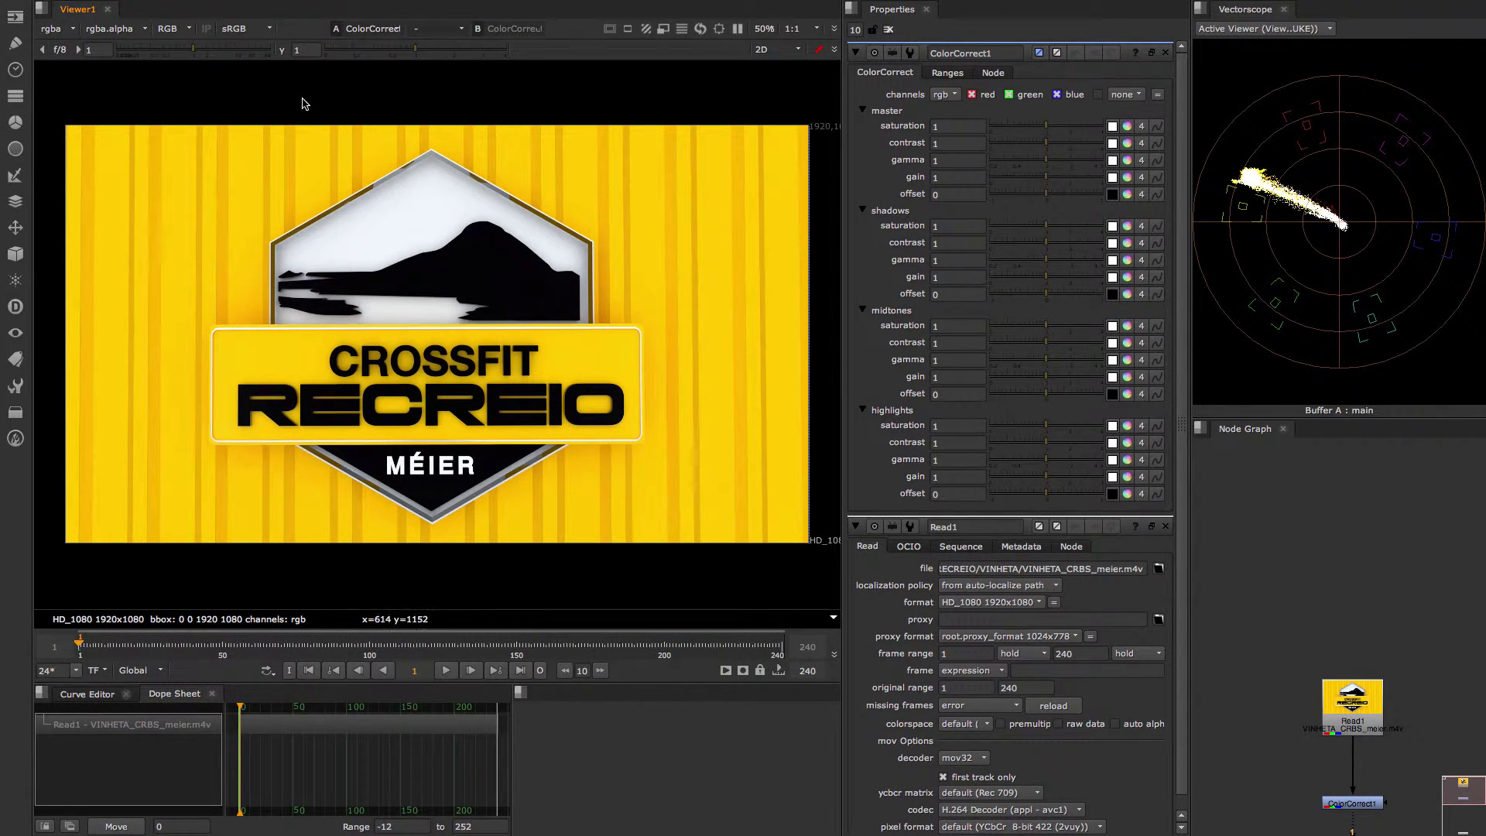
pyautogui.press('space')
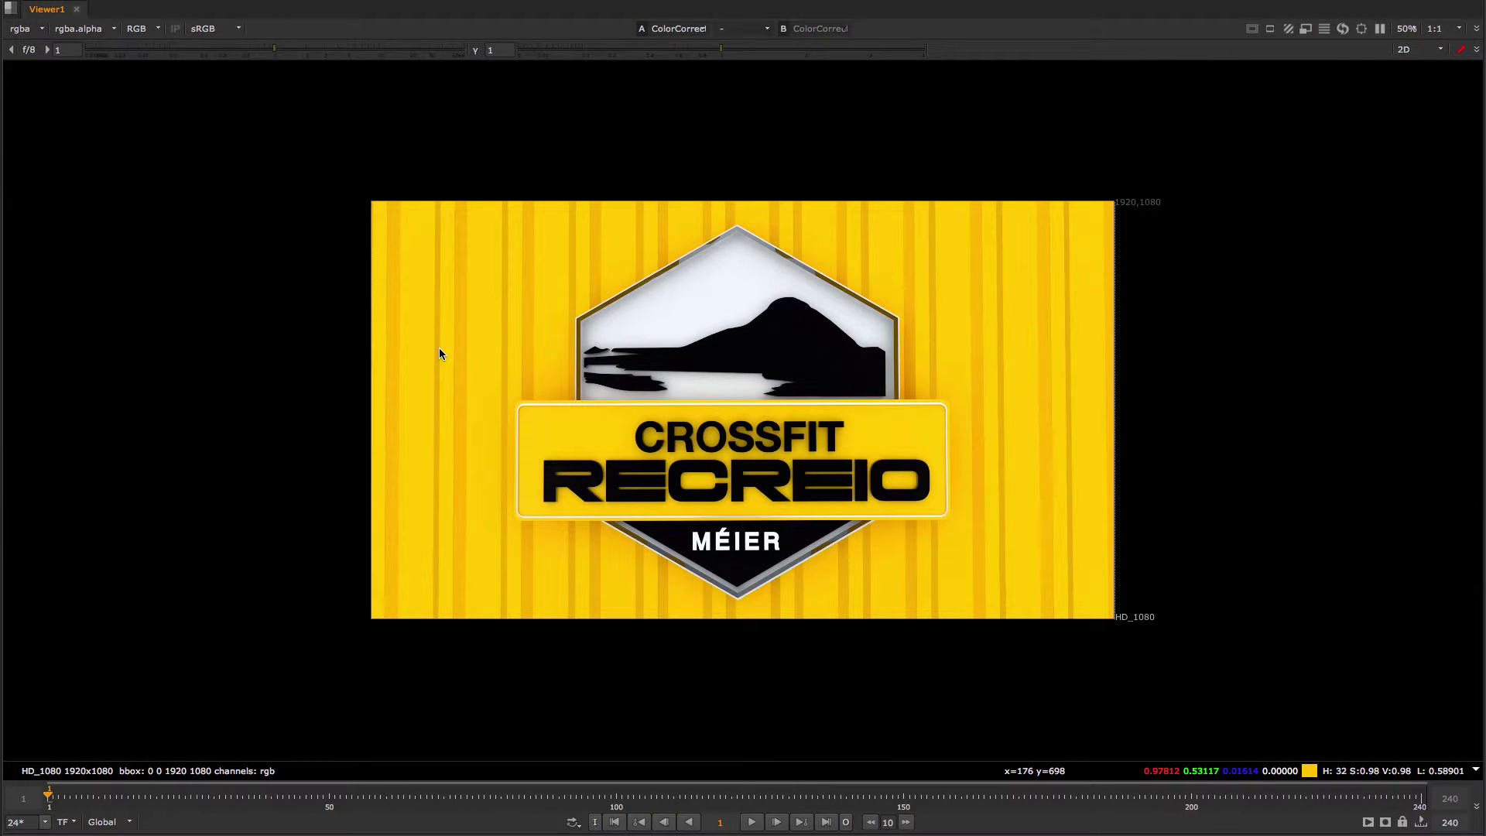
pyautogui.press('space')
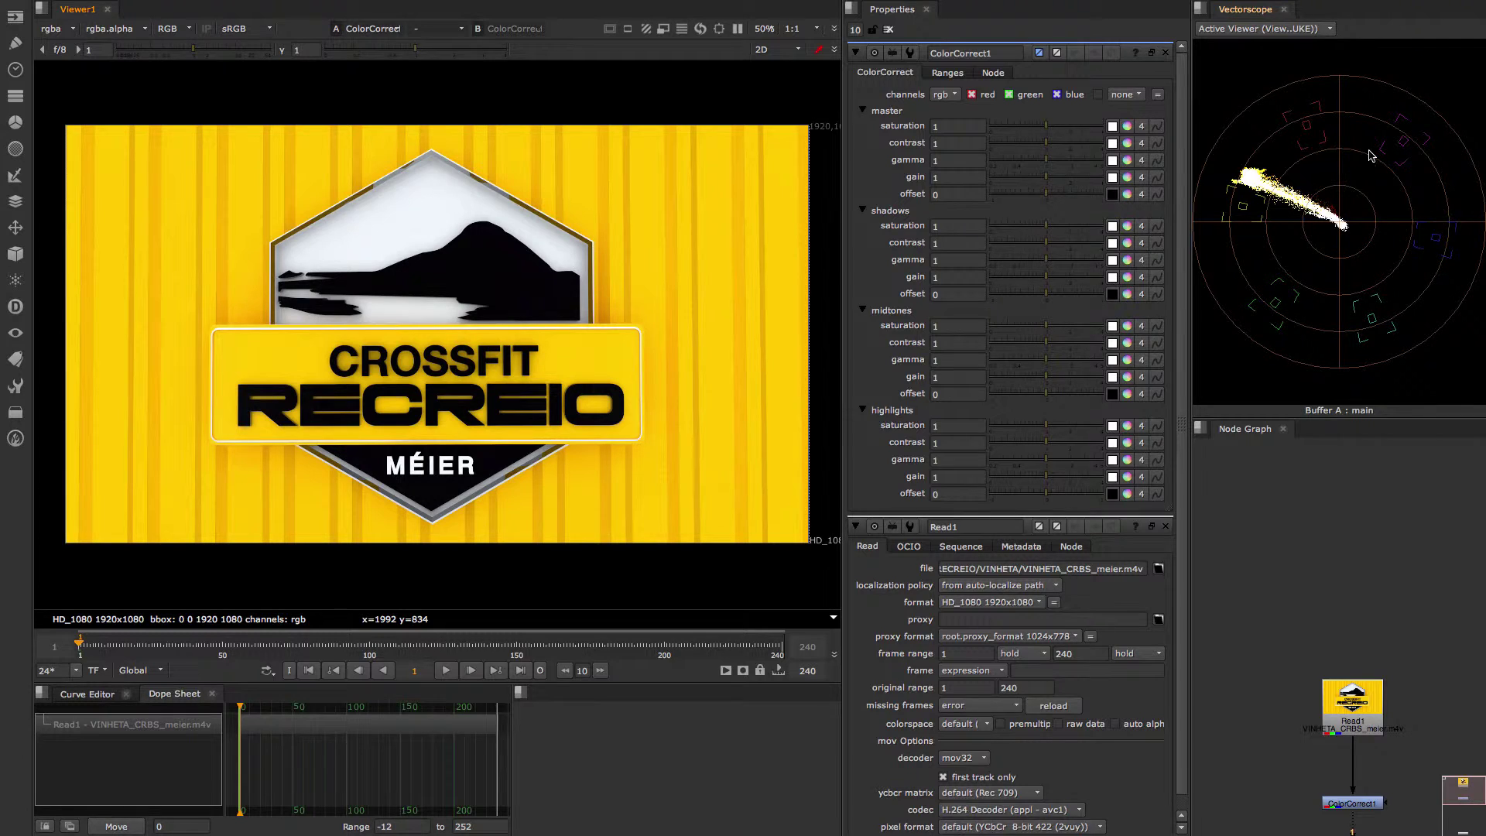
pyautogui.press('space')
pyautogui.press('space')
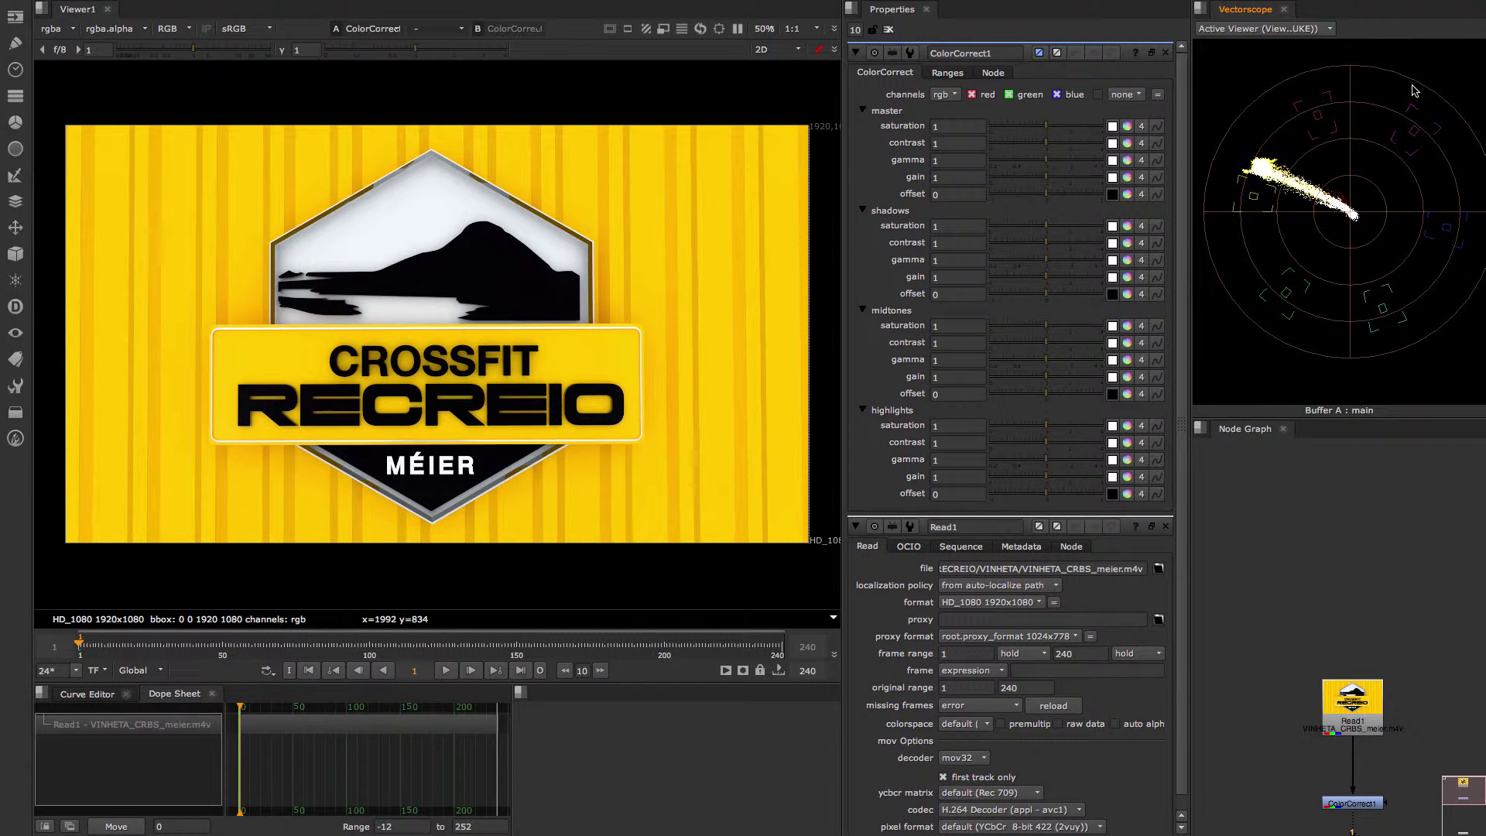
pyautogui.press('space')
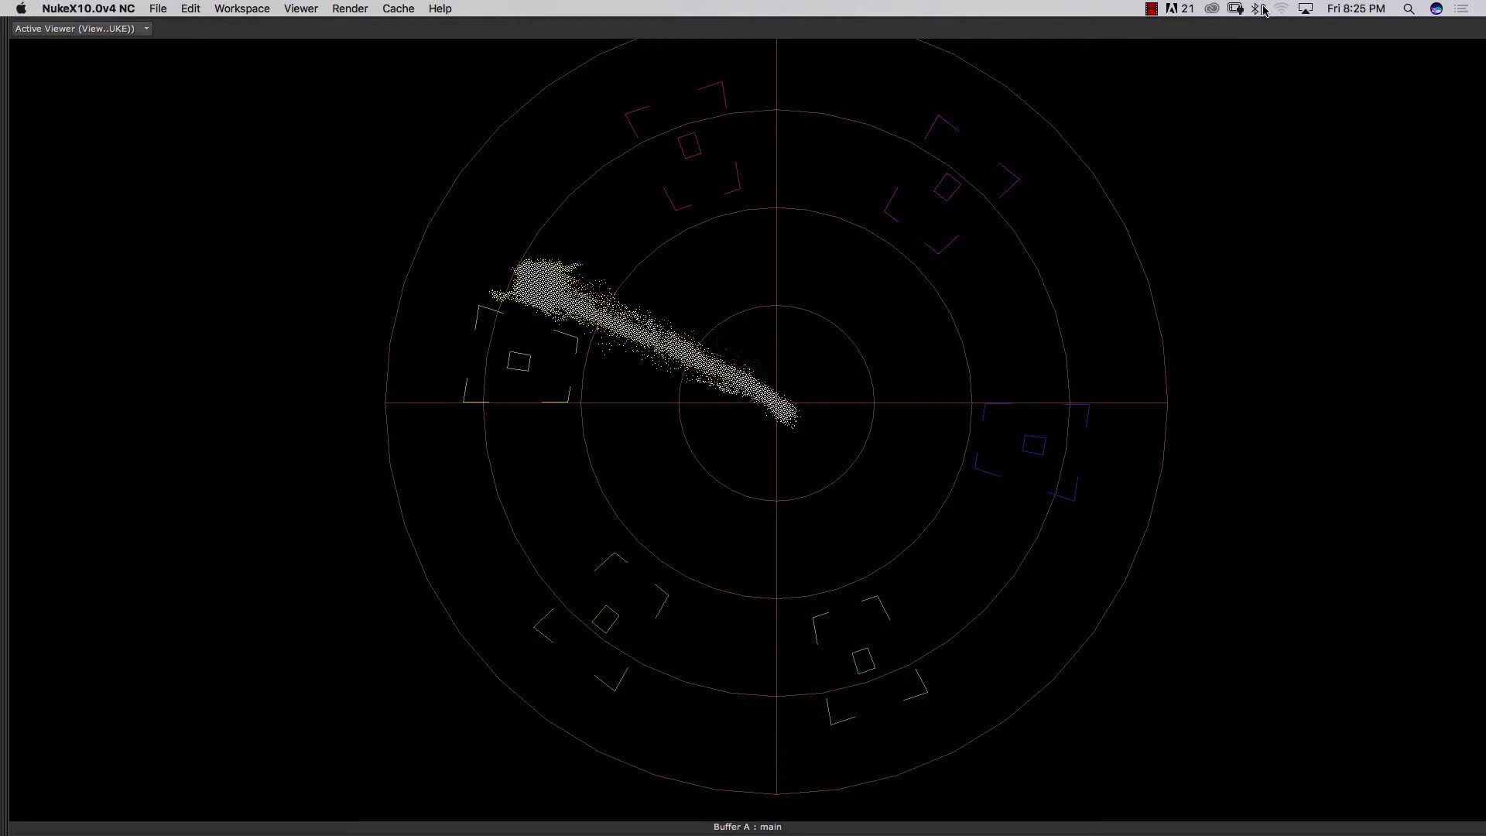
pyautogui.press('space')
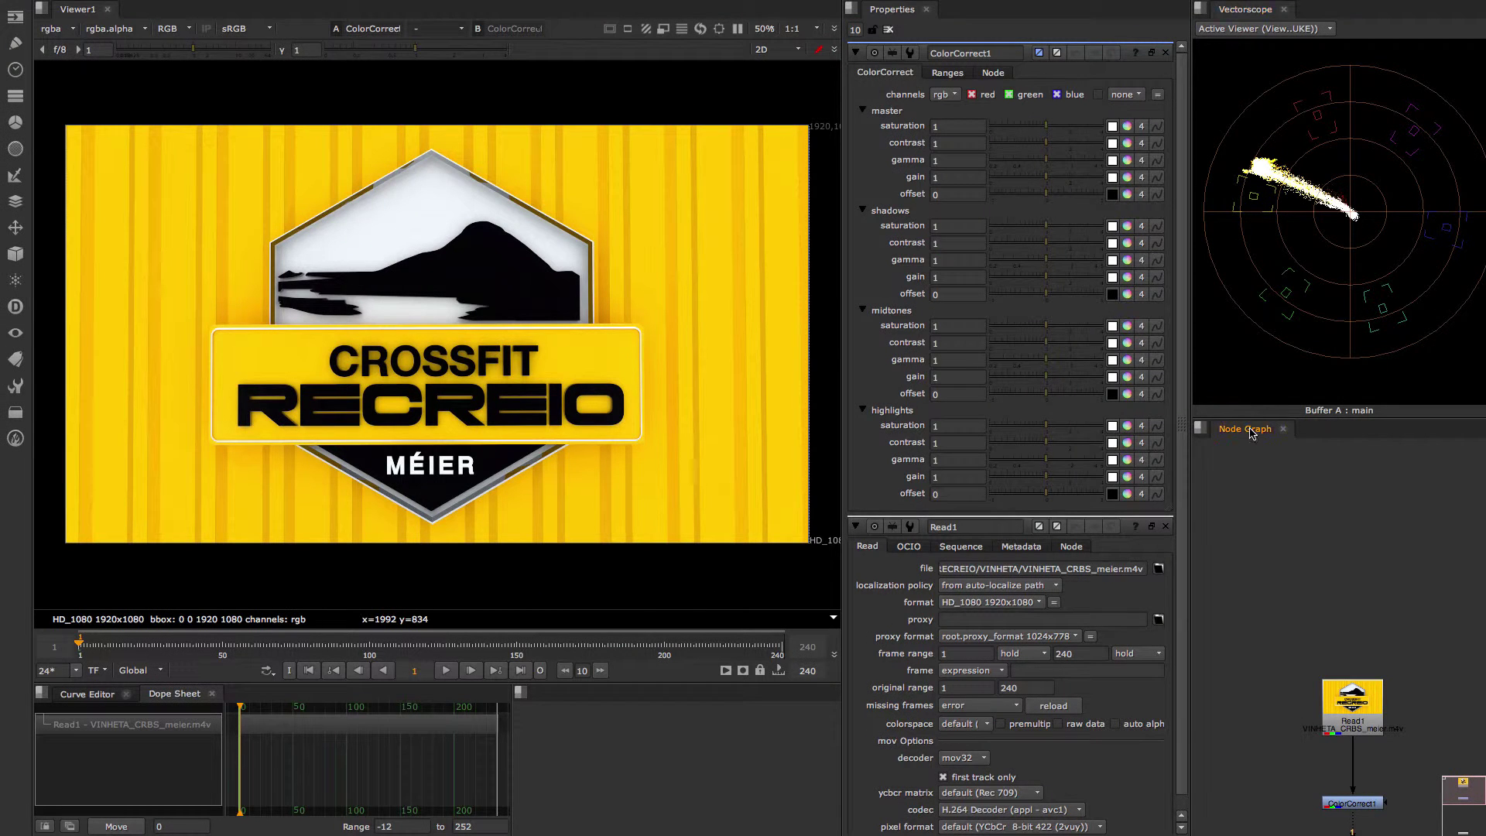
# - Maximize the Node Graph, frame all its nodes and restore the full layout
pyautogui.moveTo(1331, 587); pyautogui.dragTo(1287, 457, button='middle')
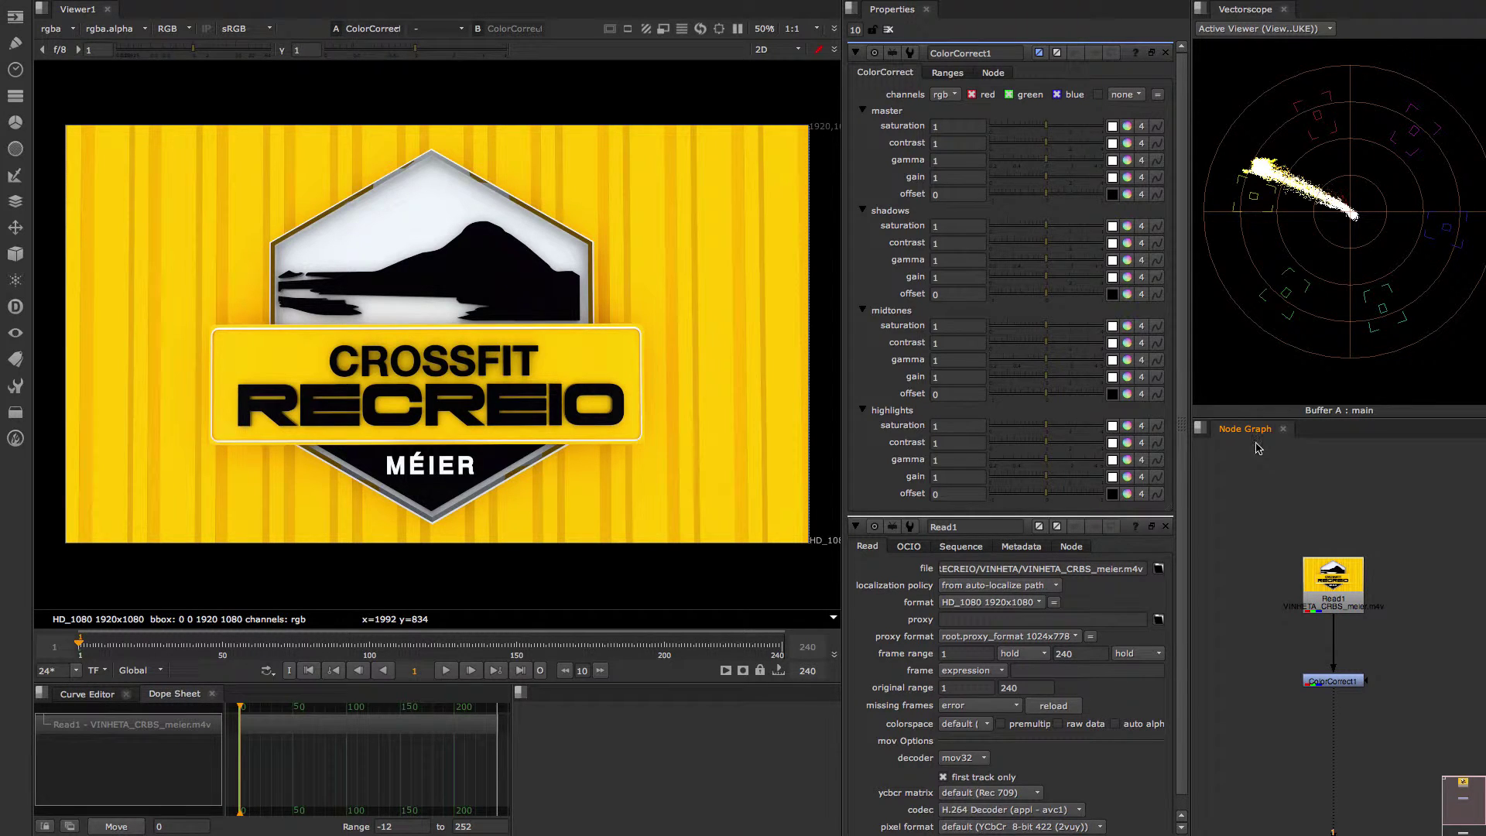
pyautogui.press('space')
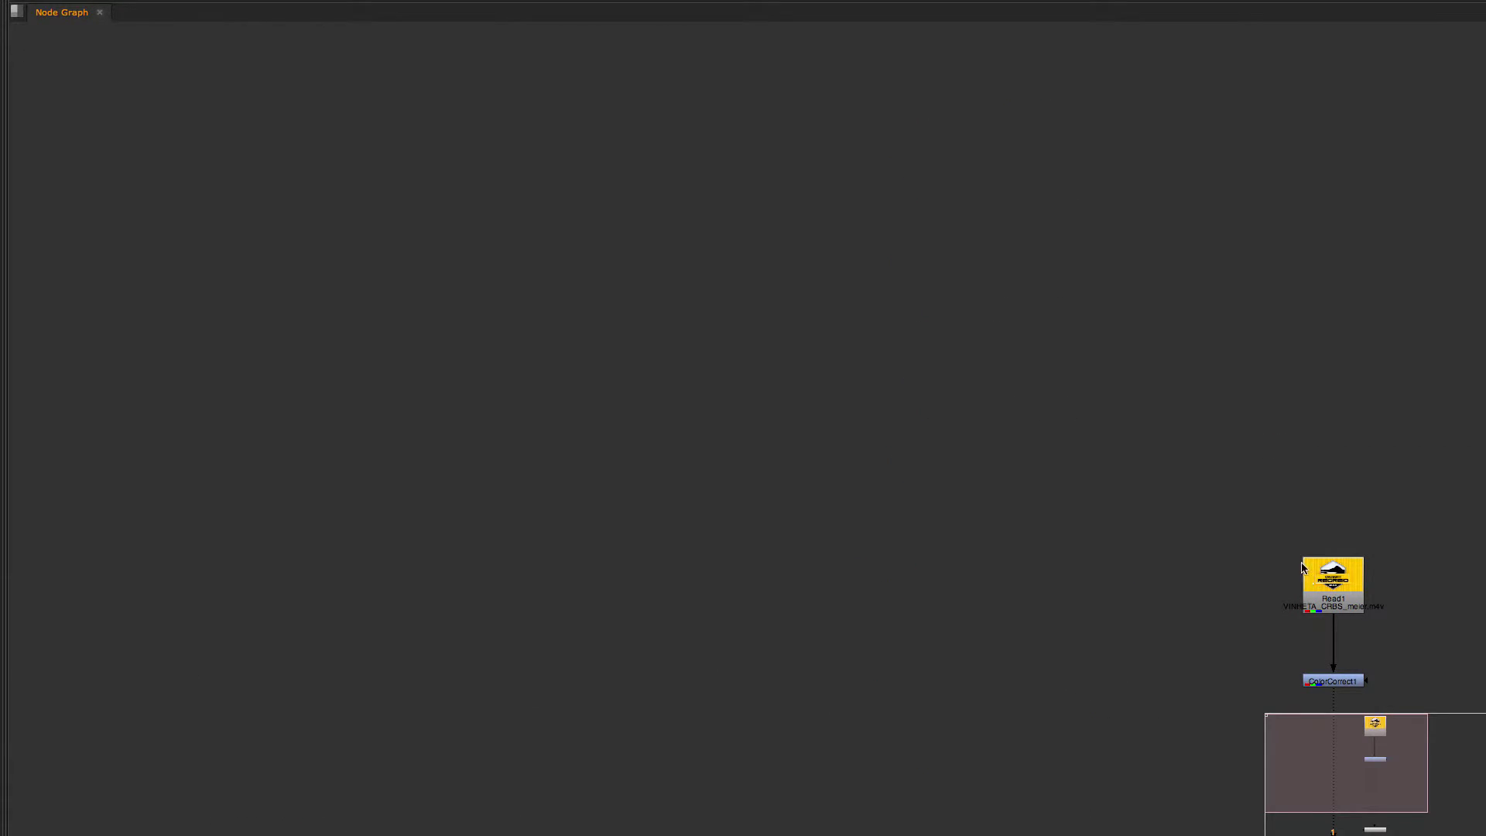
pyautogui.press('f')
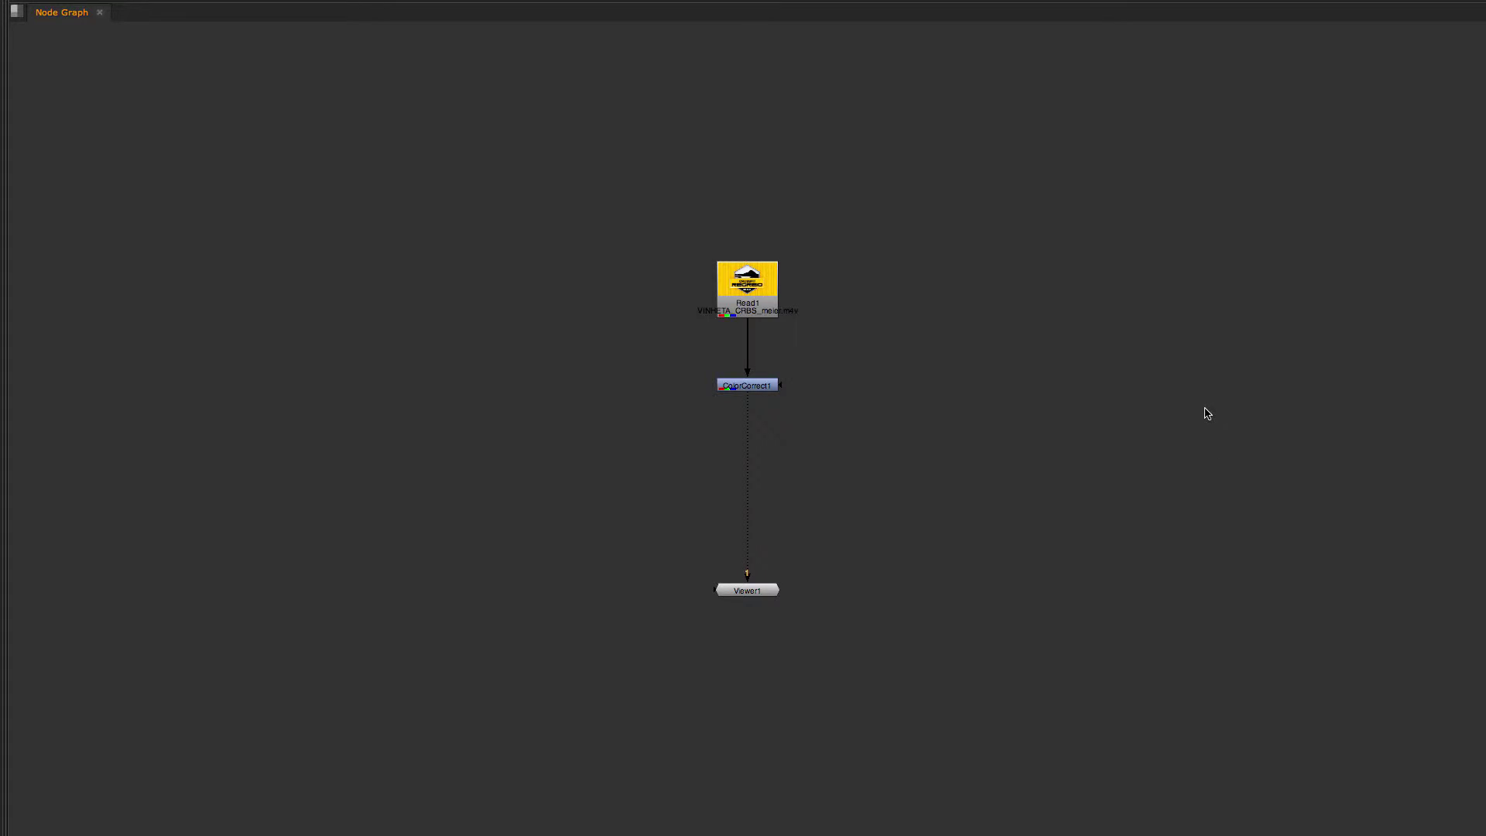
pyautogui.press('space')
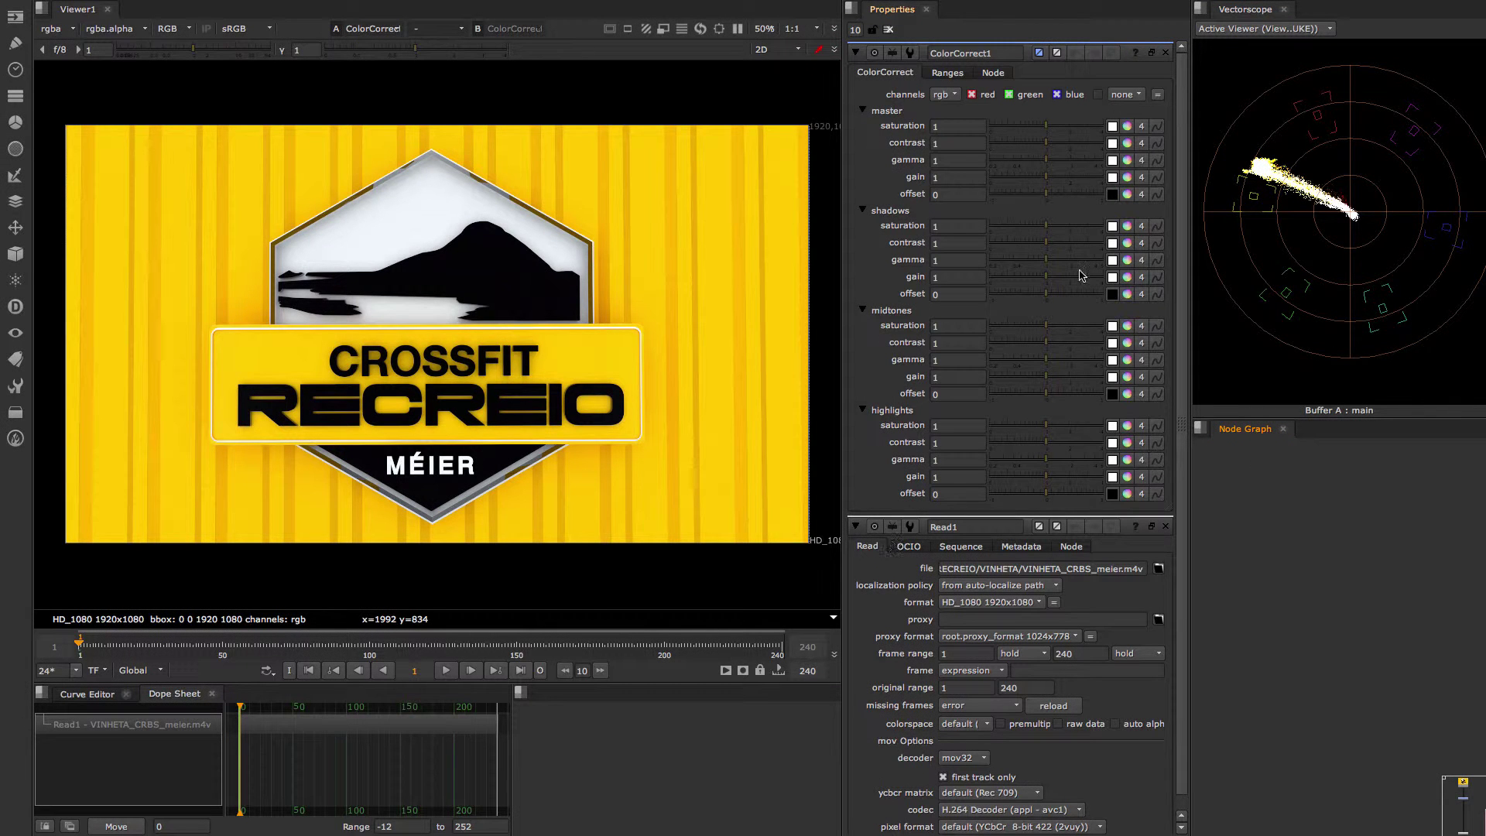
# - Maximize the Properties pane and the Curve Editor in turn, restoring the full layout after each
pyautogui.press('space')
pyautogui.press('space')
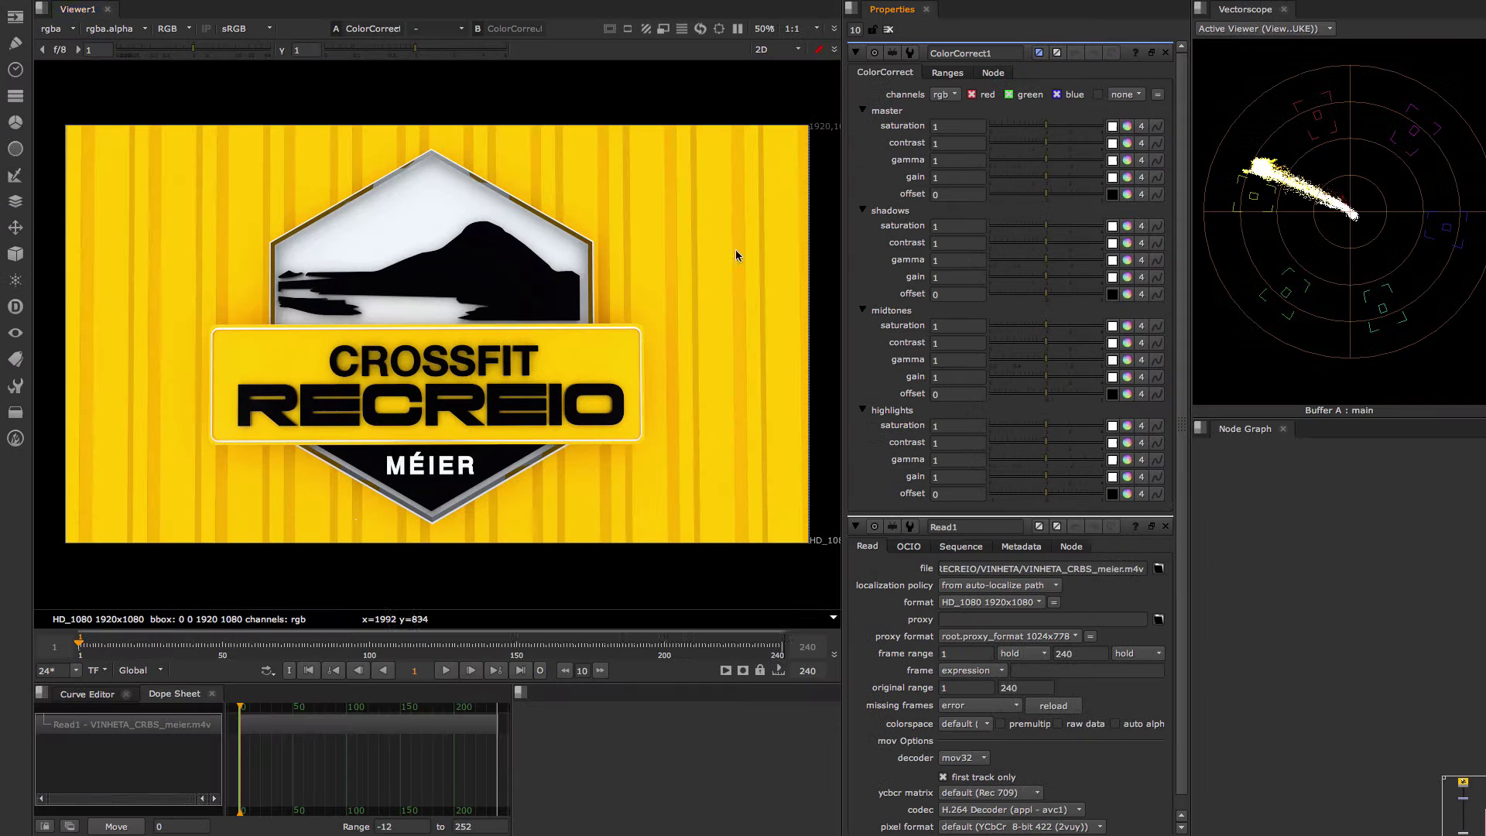
pyautogui.click(88, 695)
pyautogui.press('space')
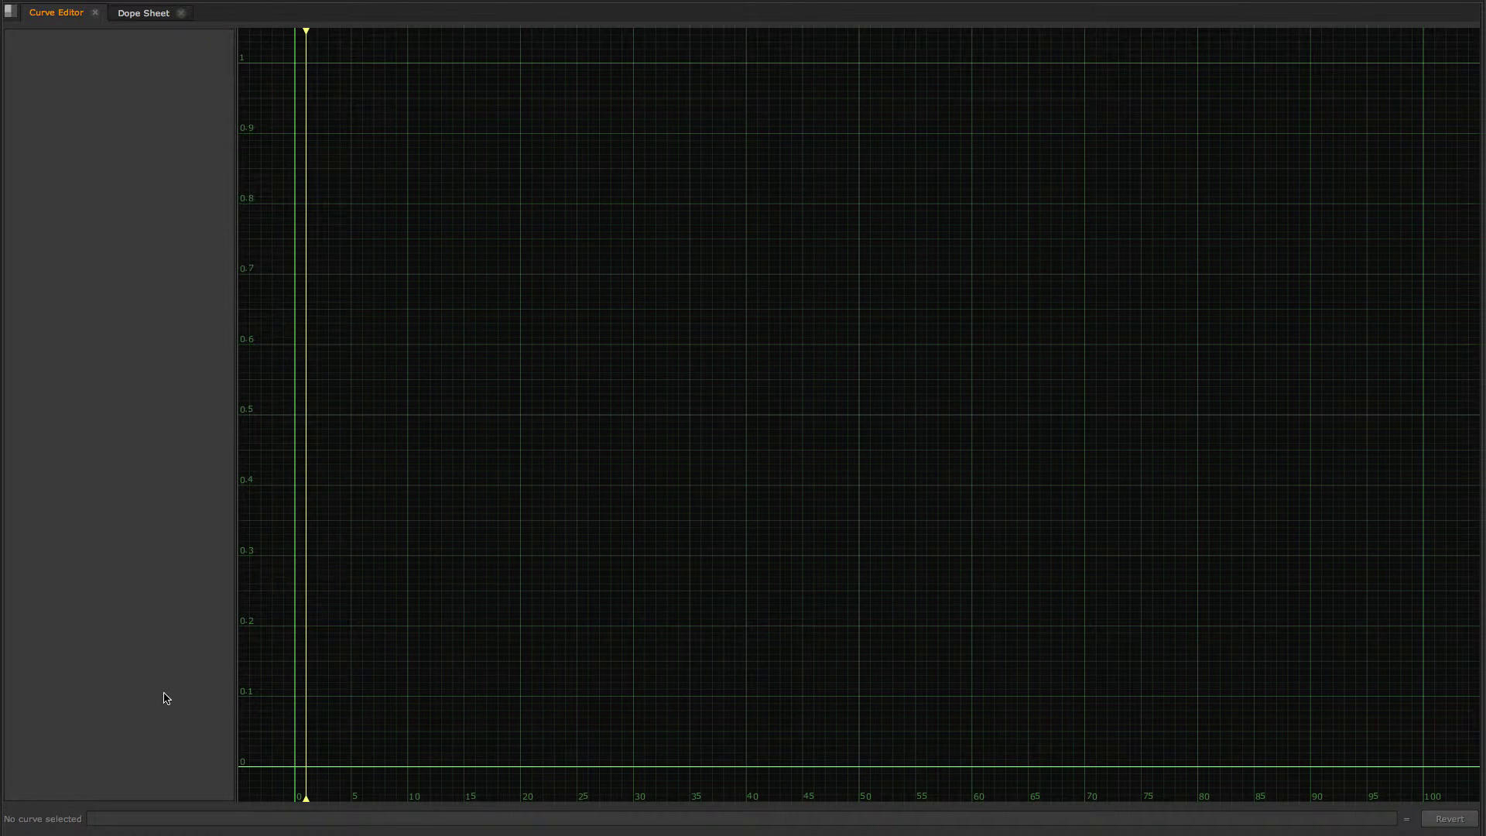
pyautogui.press('space')
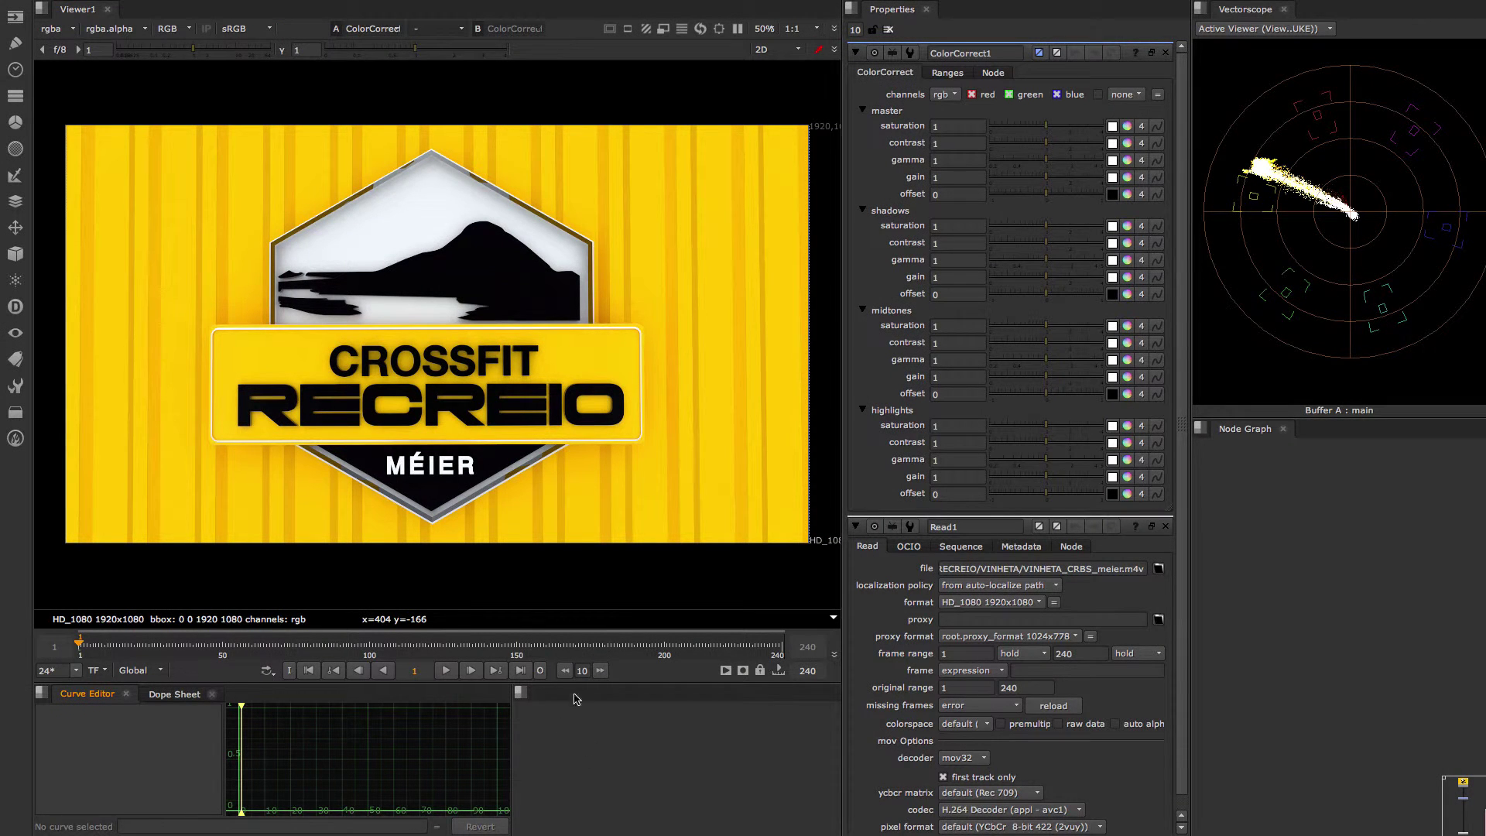
# - Close the empty pane beside the Curve Editor and bring the Dope Sheet to the front
pyautogui.moveTo(510, 722); pyautogui.dragTo(608, 721)
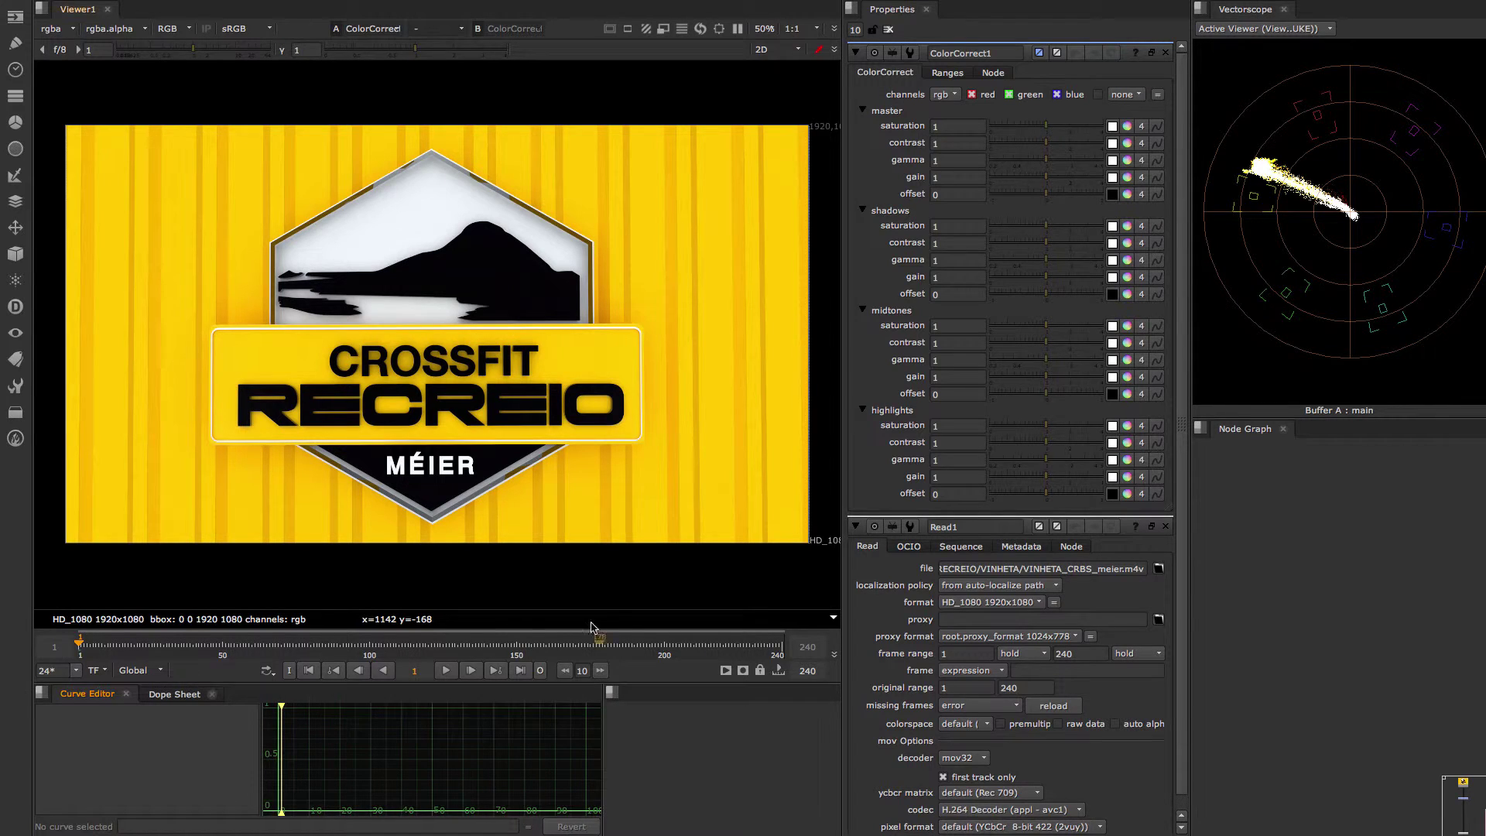
pyautogui.click(611, 692)
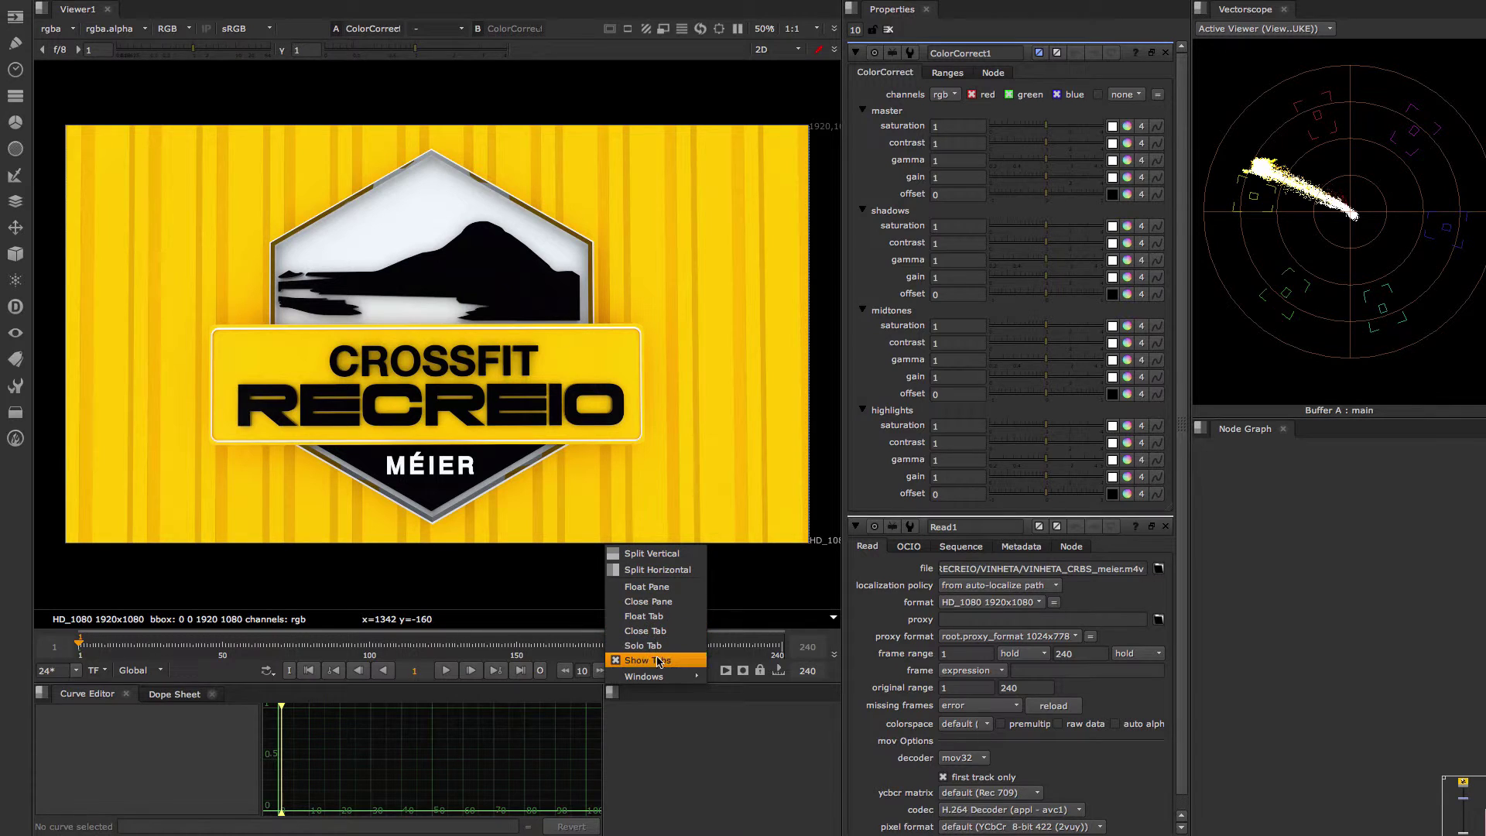
pyautogui.moveTo(659, 677)
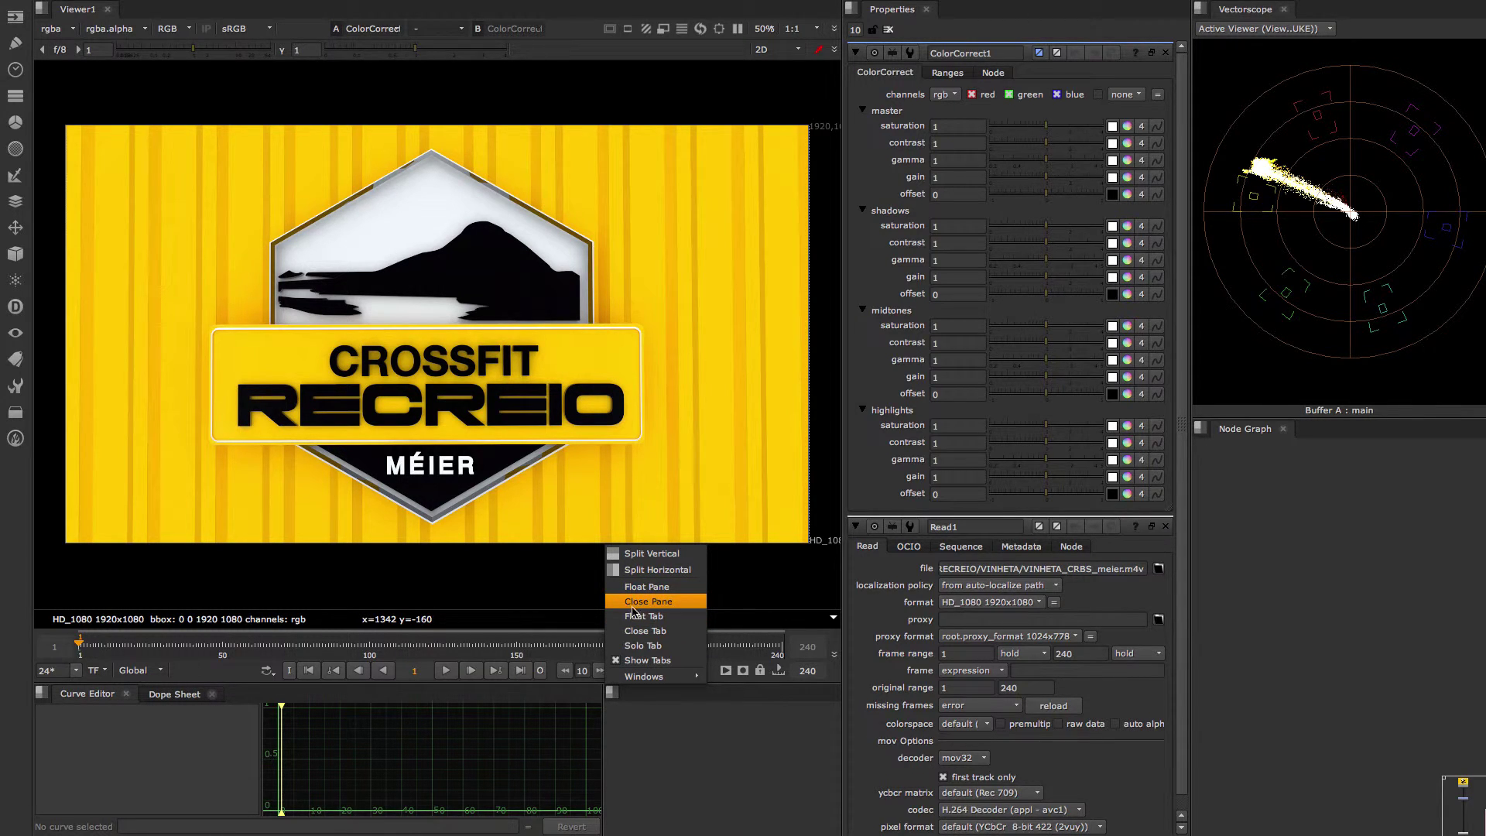
pyautogui.click(671, 602)
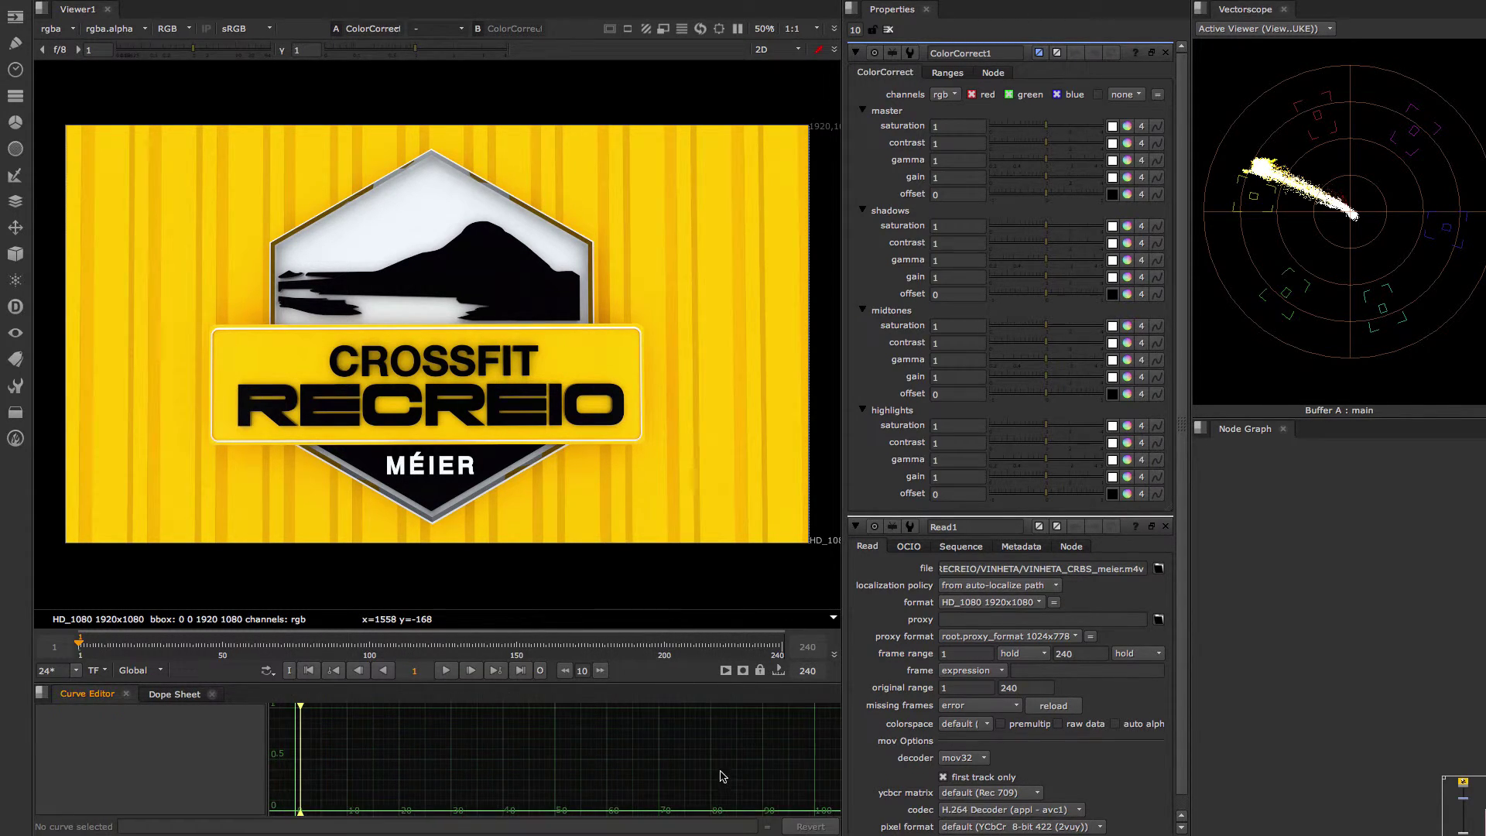
pyautogui.click(175, 694)
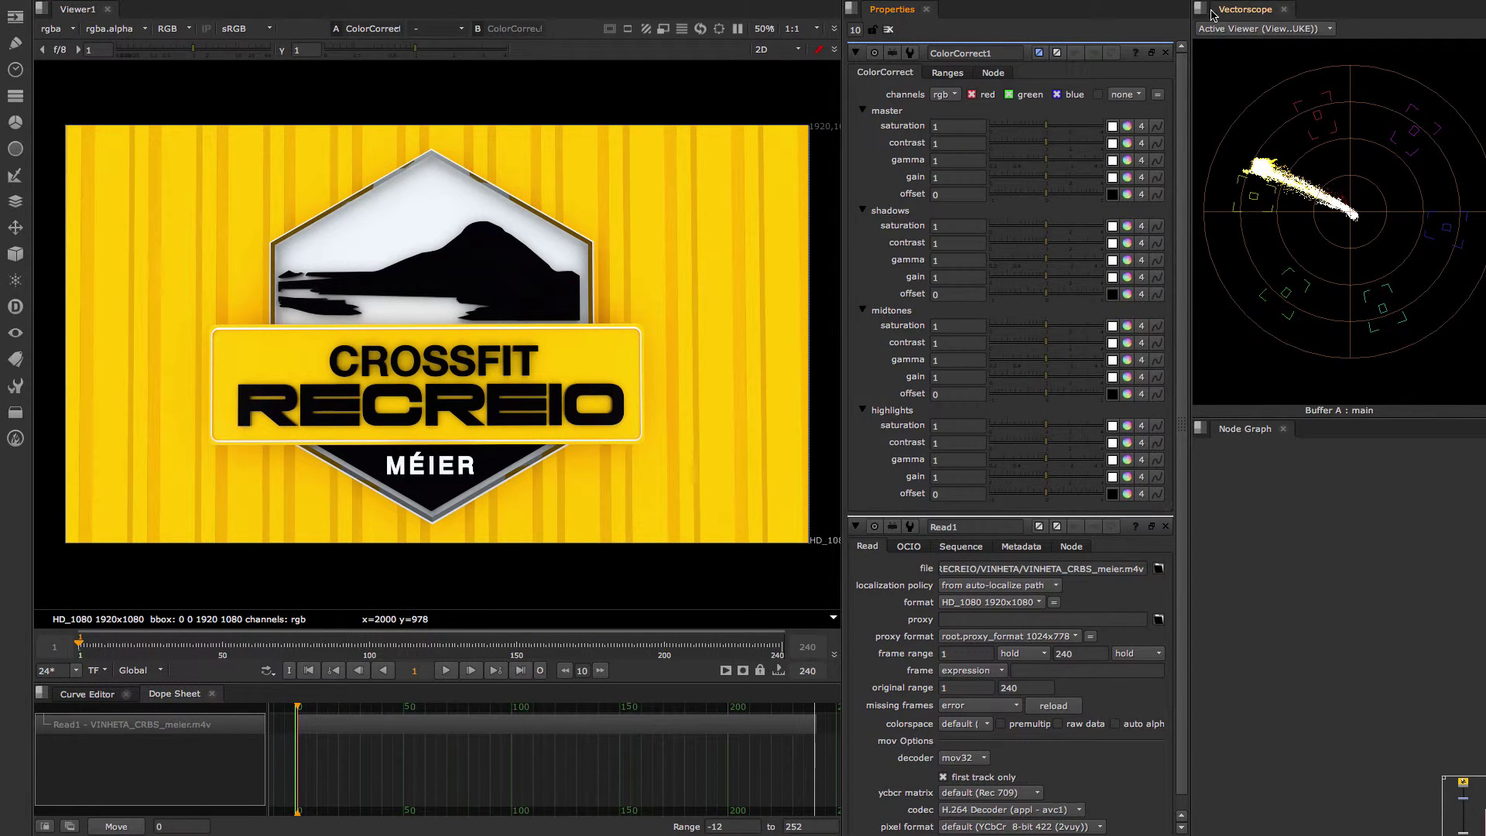
pyautogui.click(852, 9)
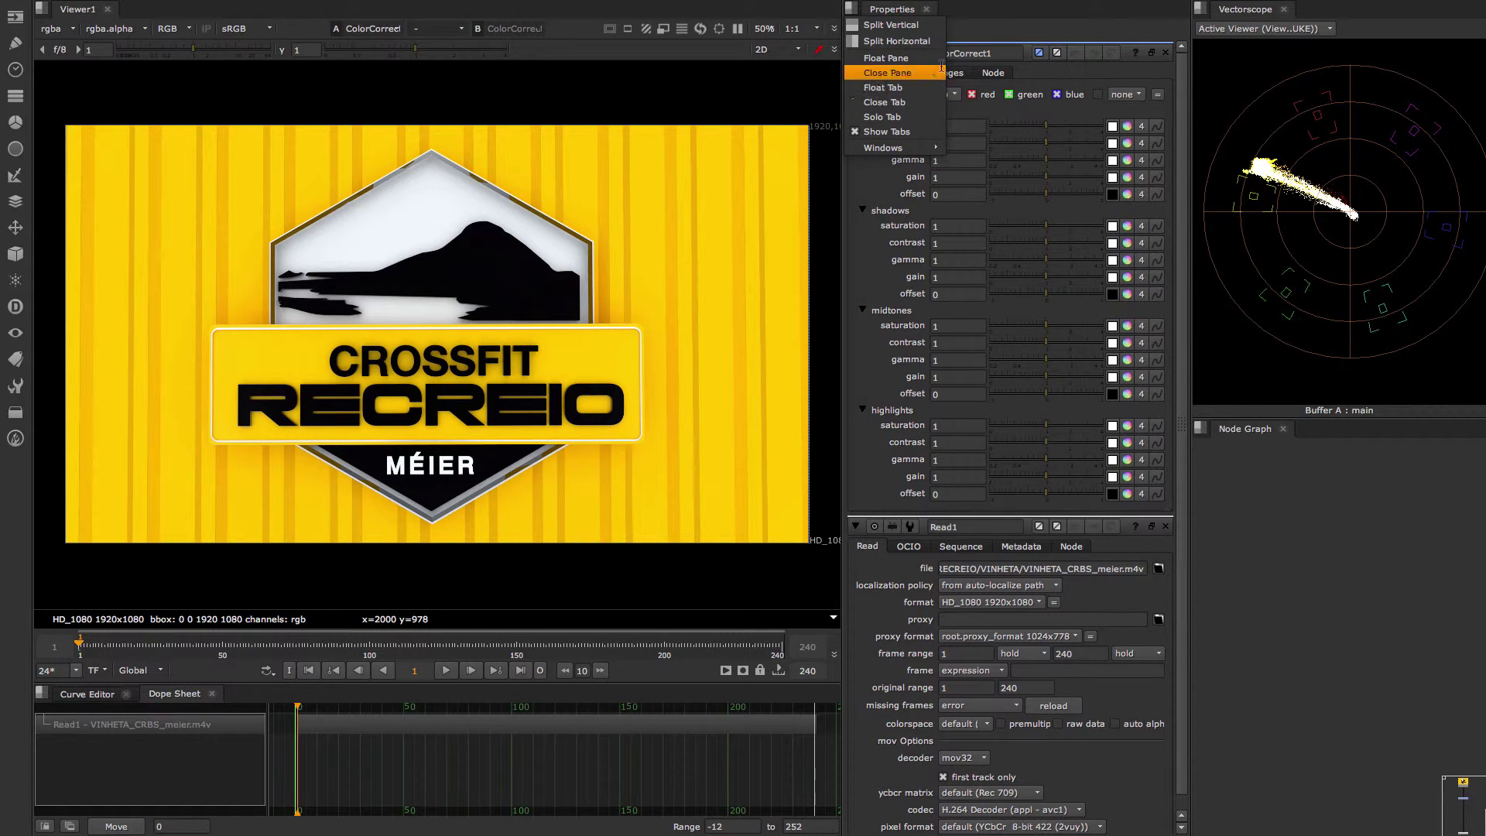
pyautogui.click(989, 23)
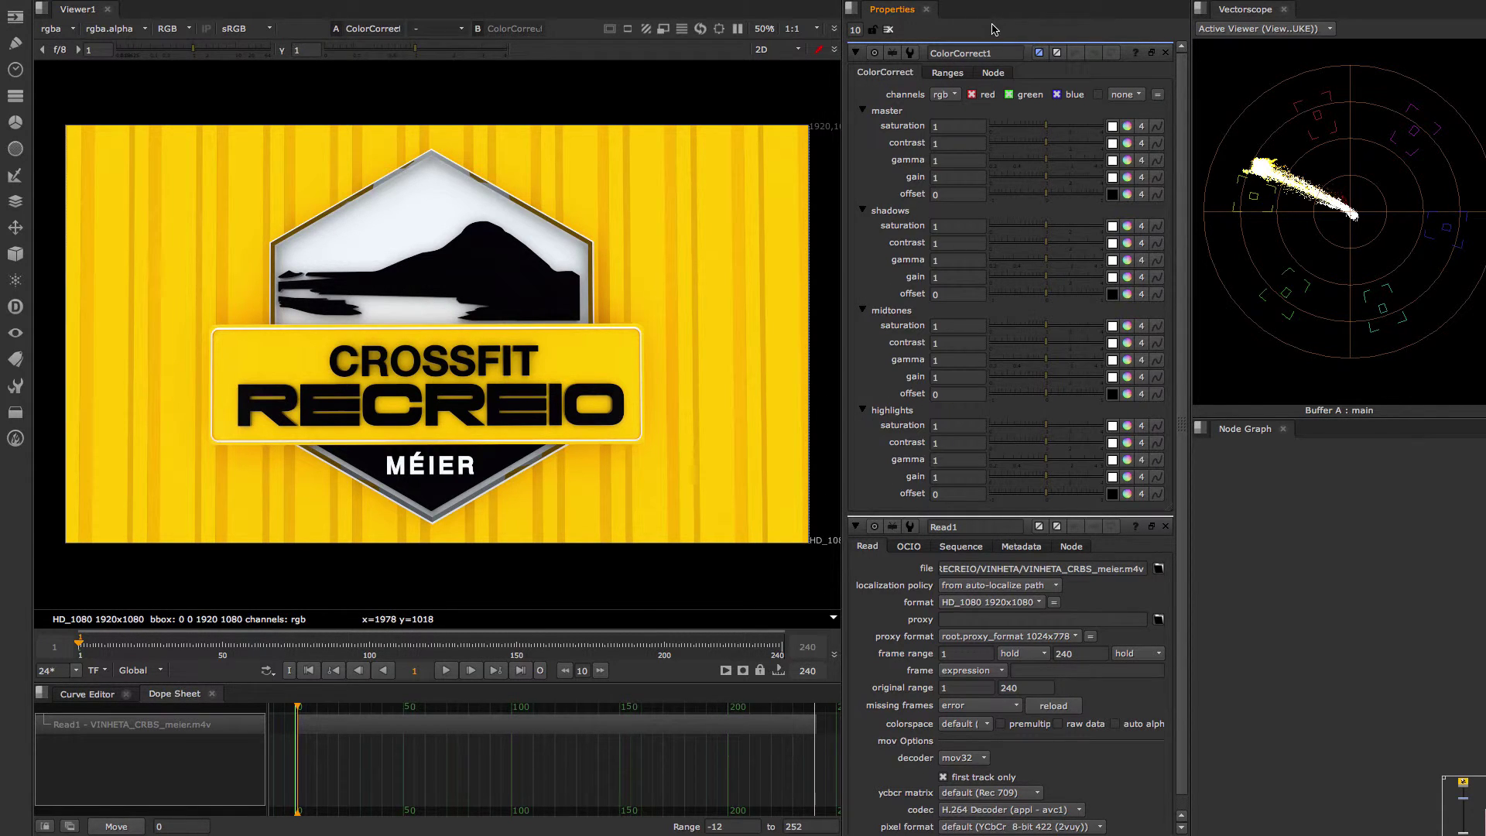
pyautogui.click(851, 9)
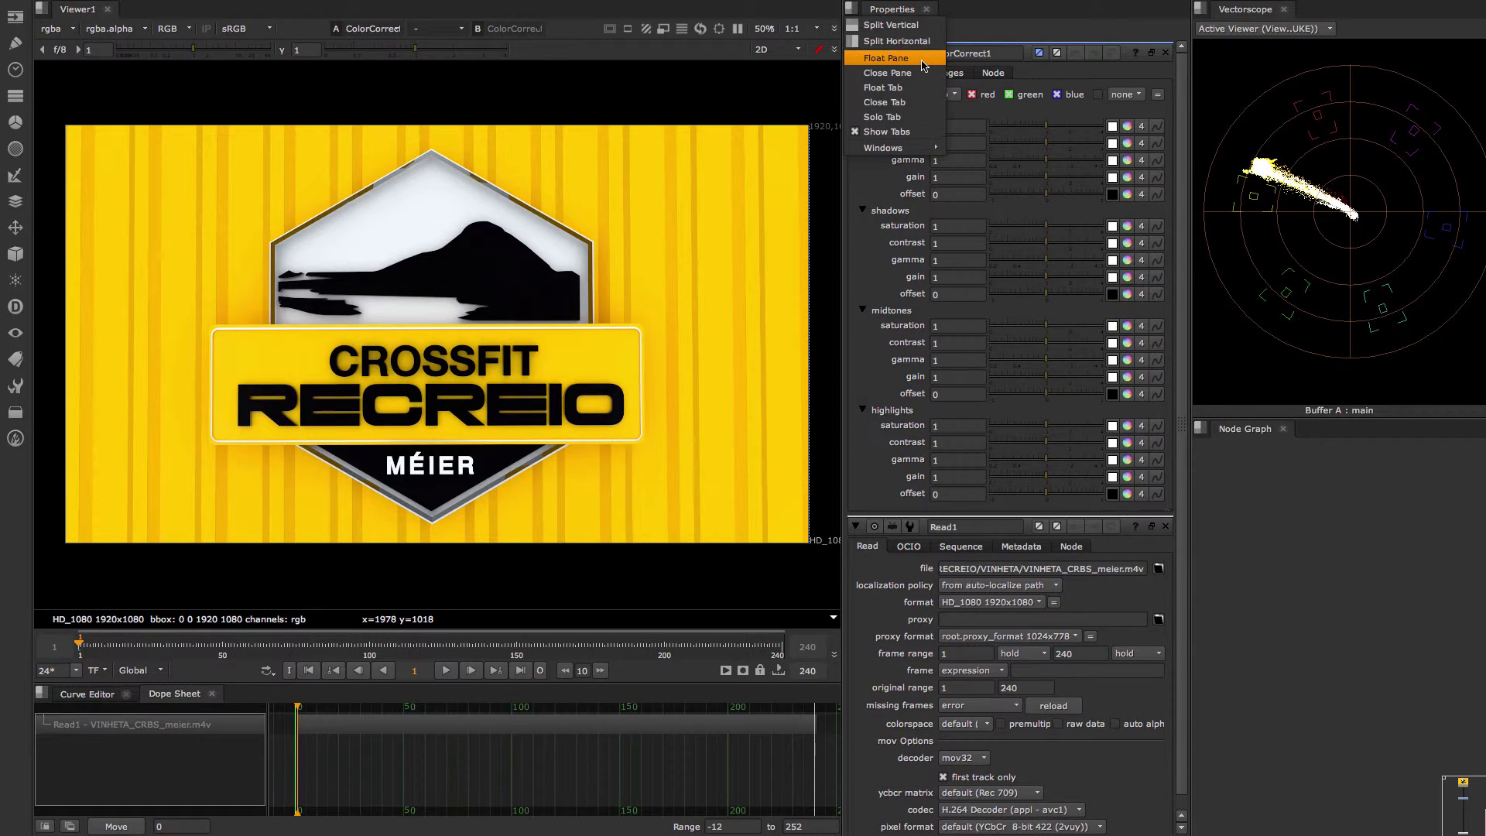
pyautogui.click(1042, 9)
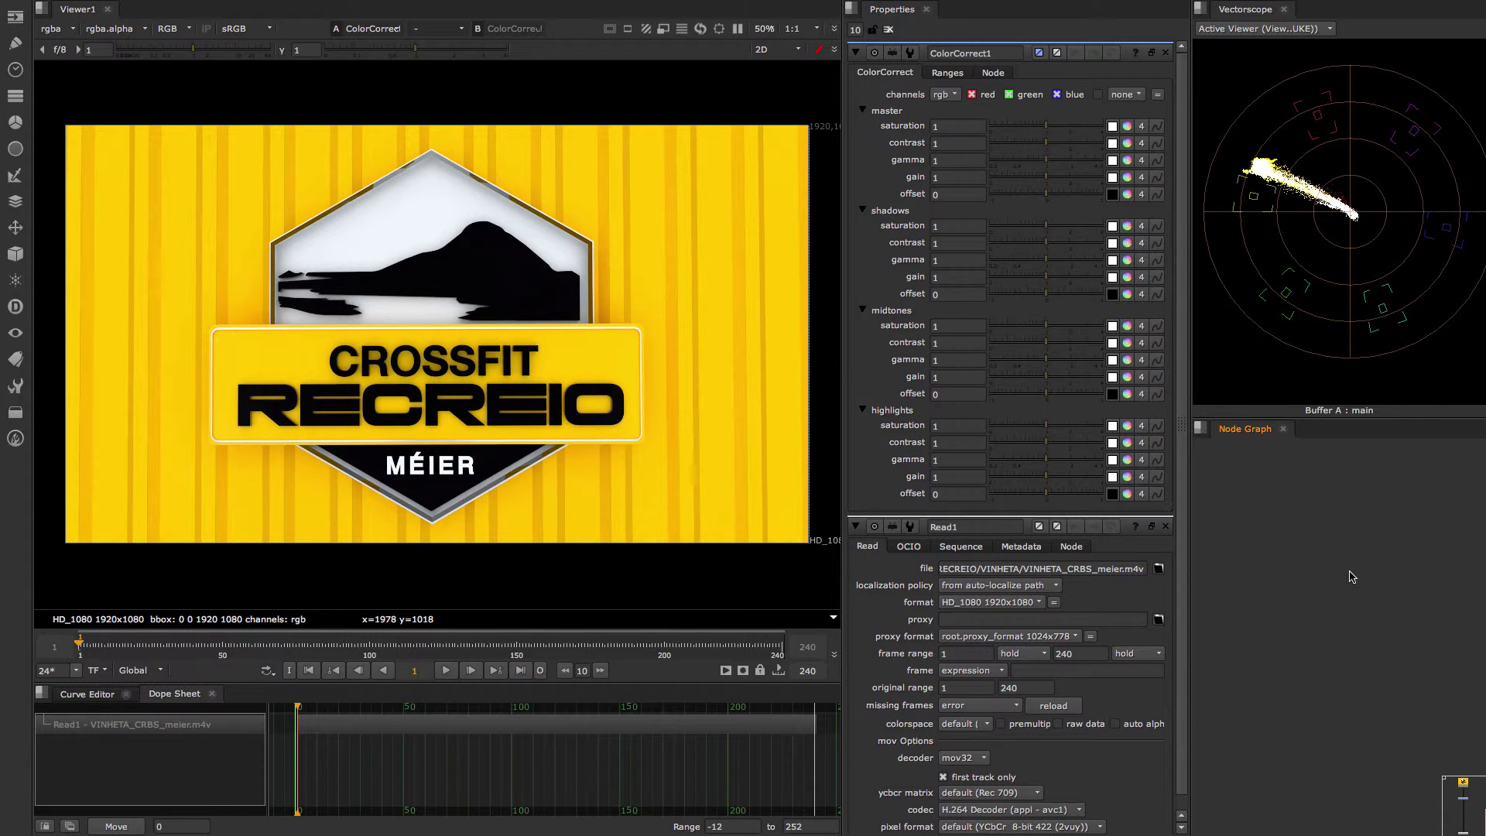
# - Frame all nodes, dock the Properties window beside the Node Graph and close it there
pyautogui.press('f')
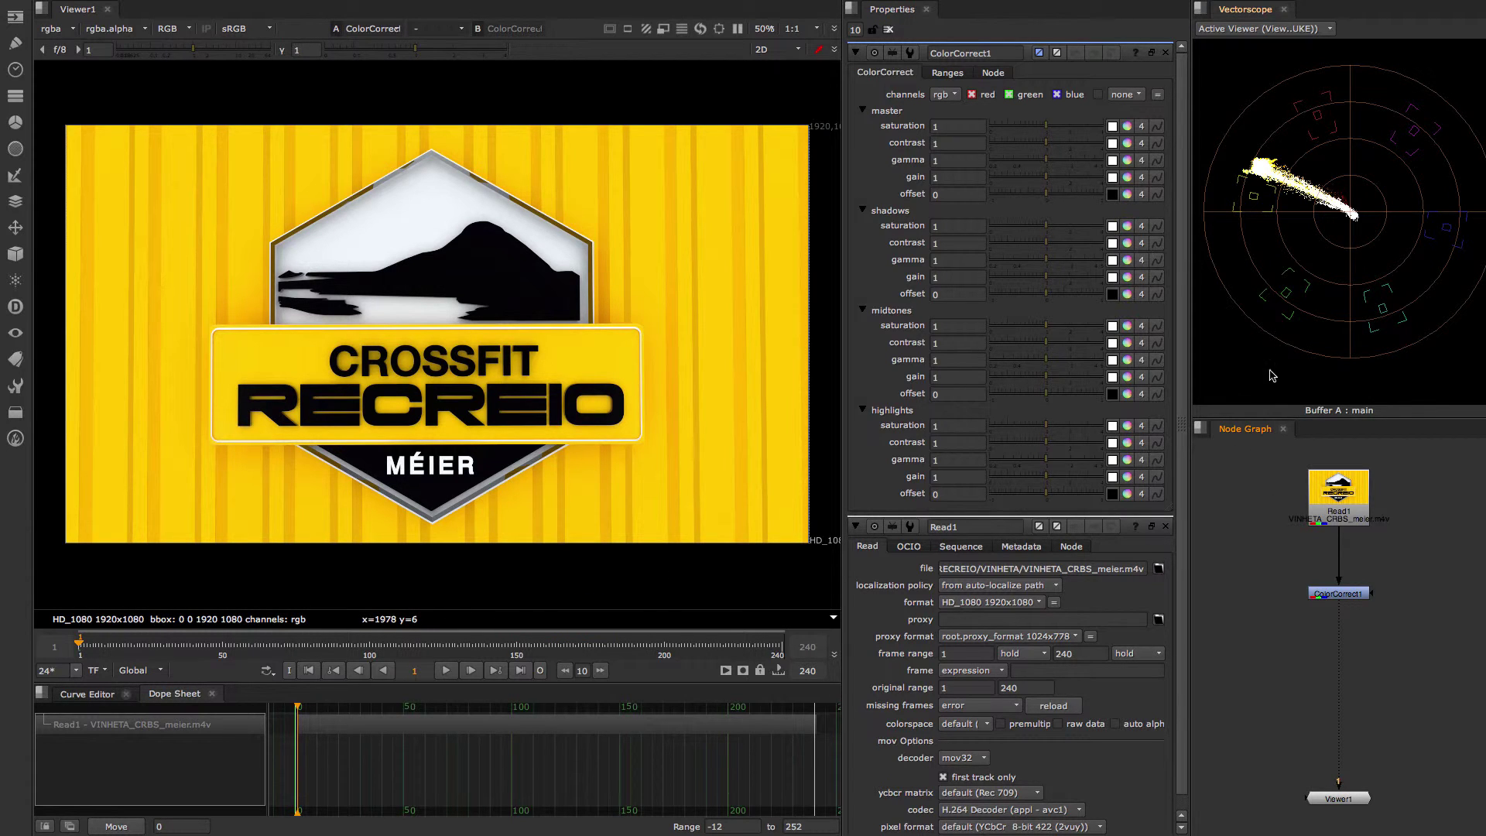
pyautogui.rightClick(1332, 433)
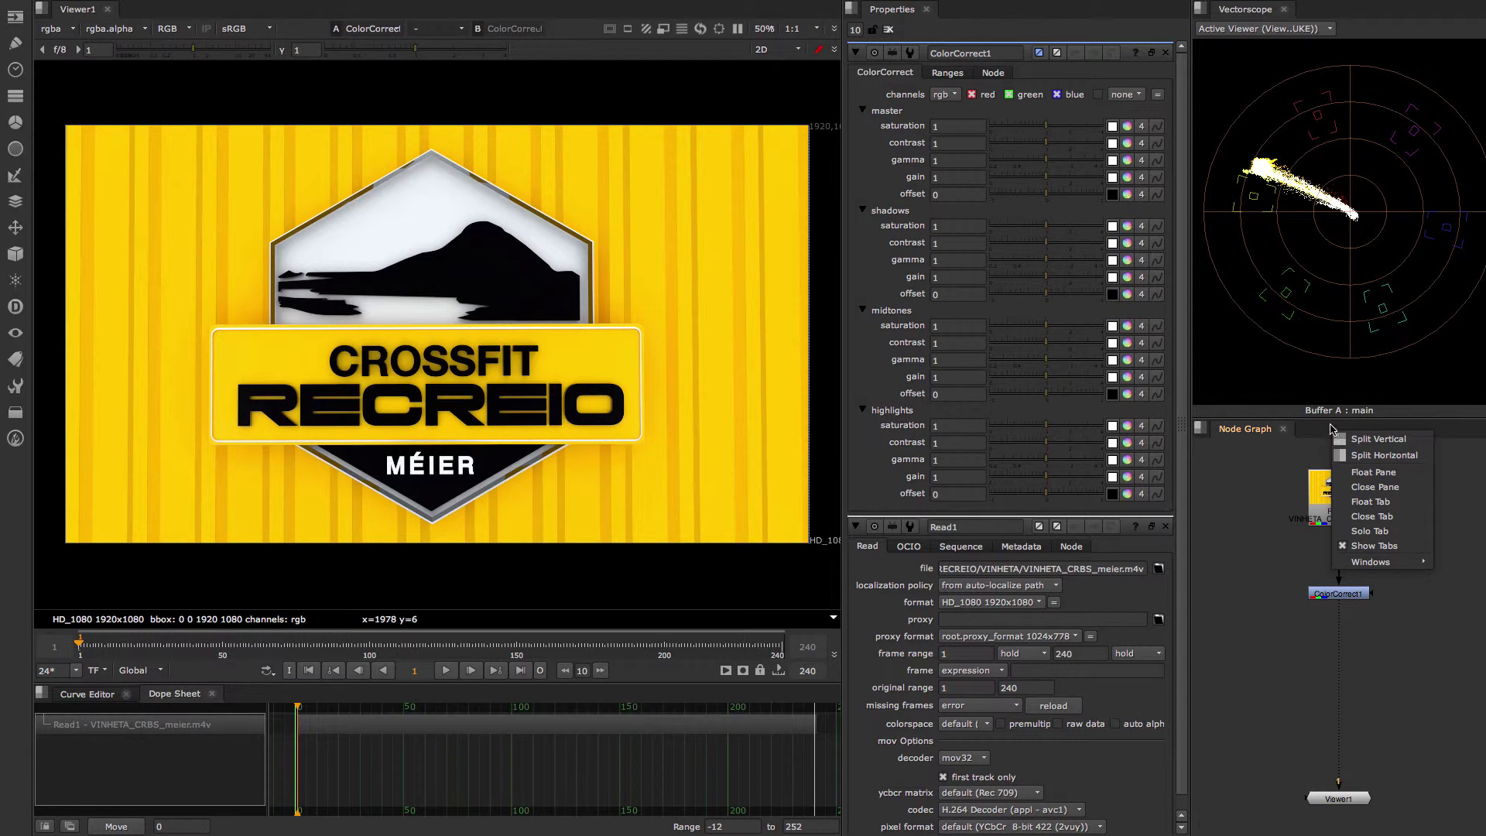
pyautogui.moveTo(1386, 562)
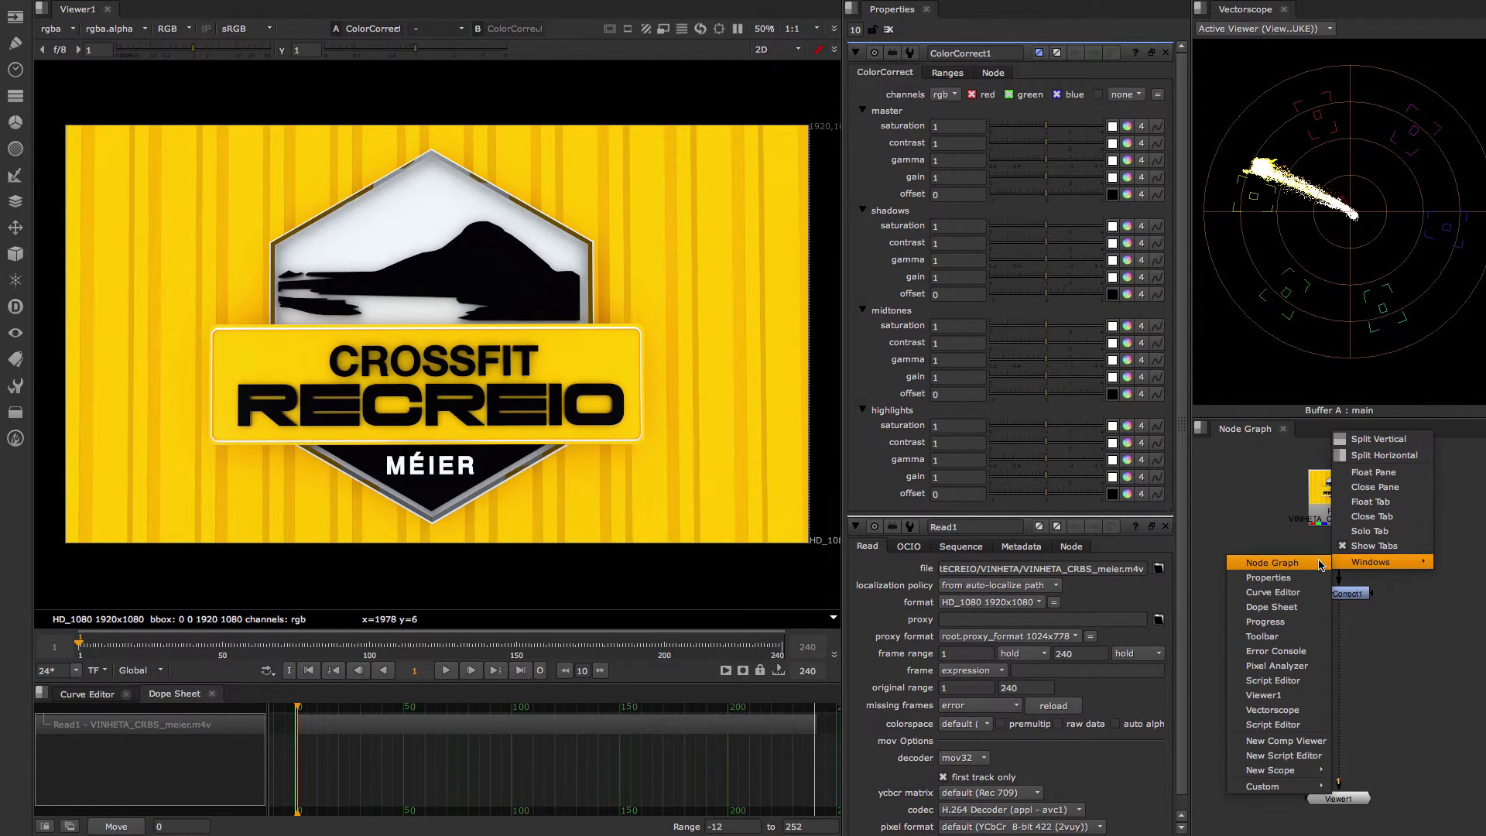
pyautogui.click(1307, 579)
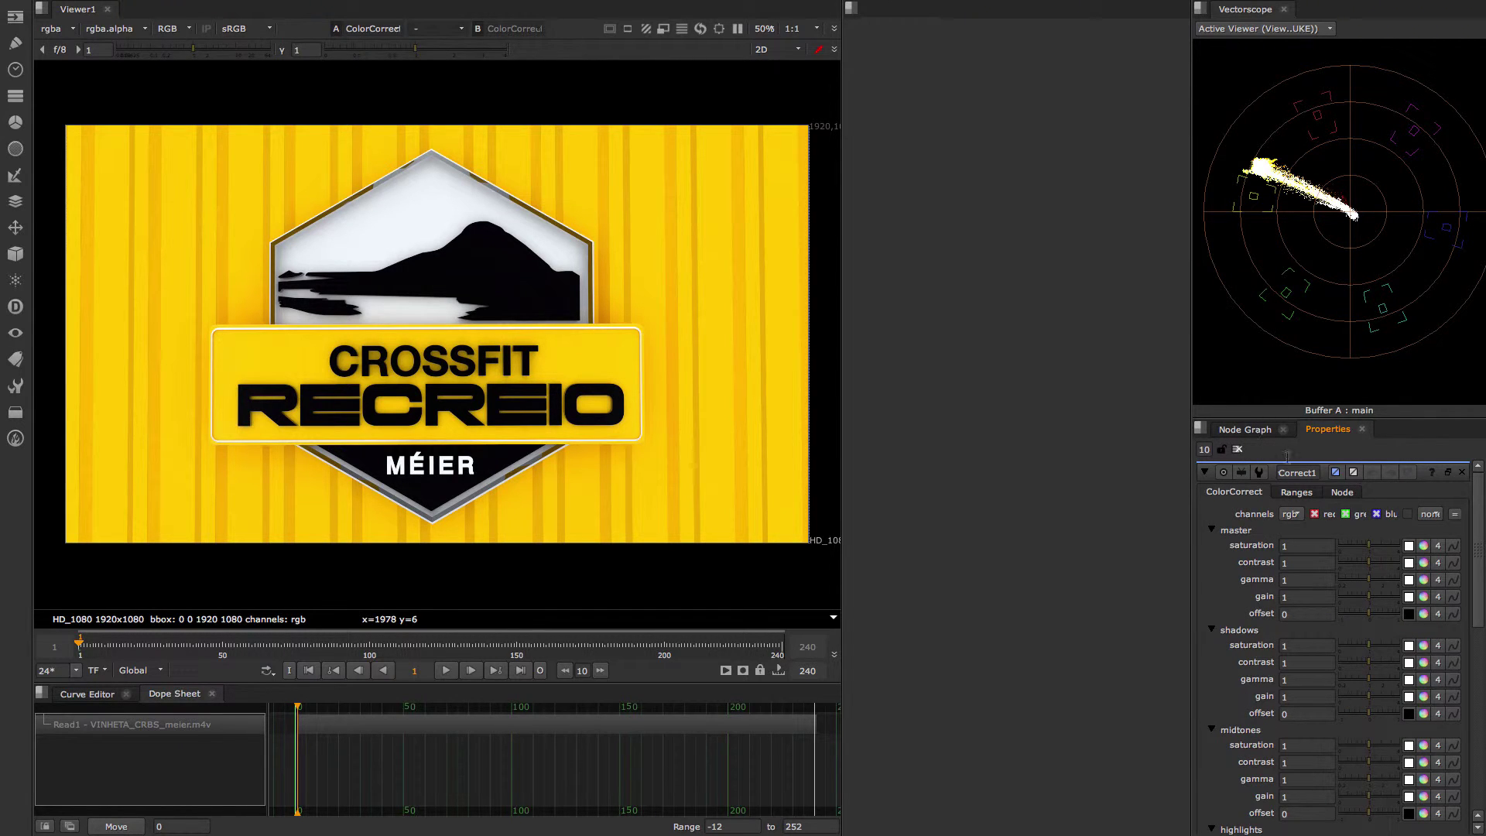
pyautogui.click(1362, 429)
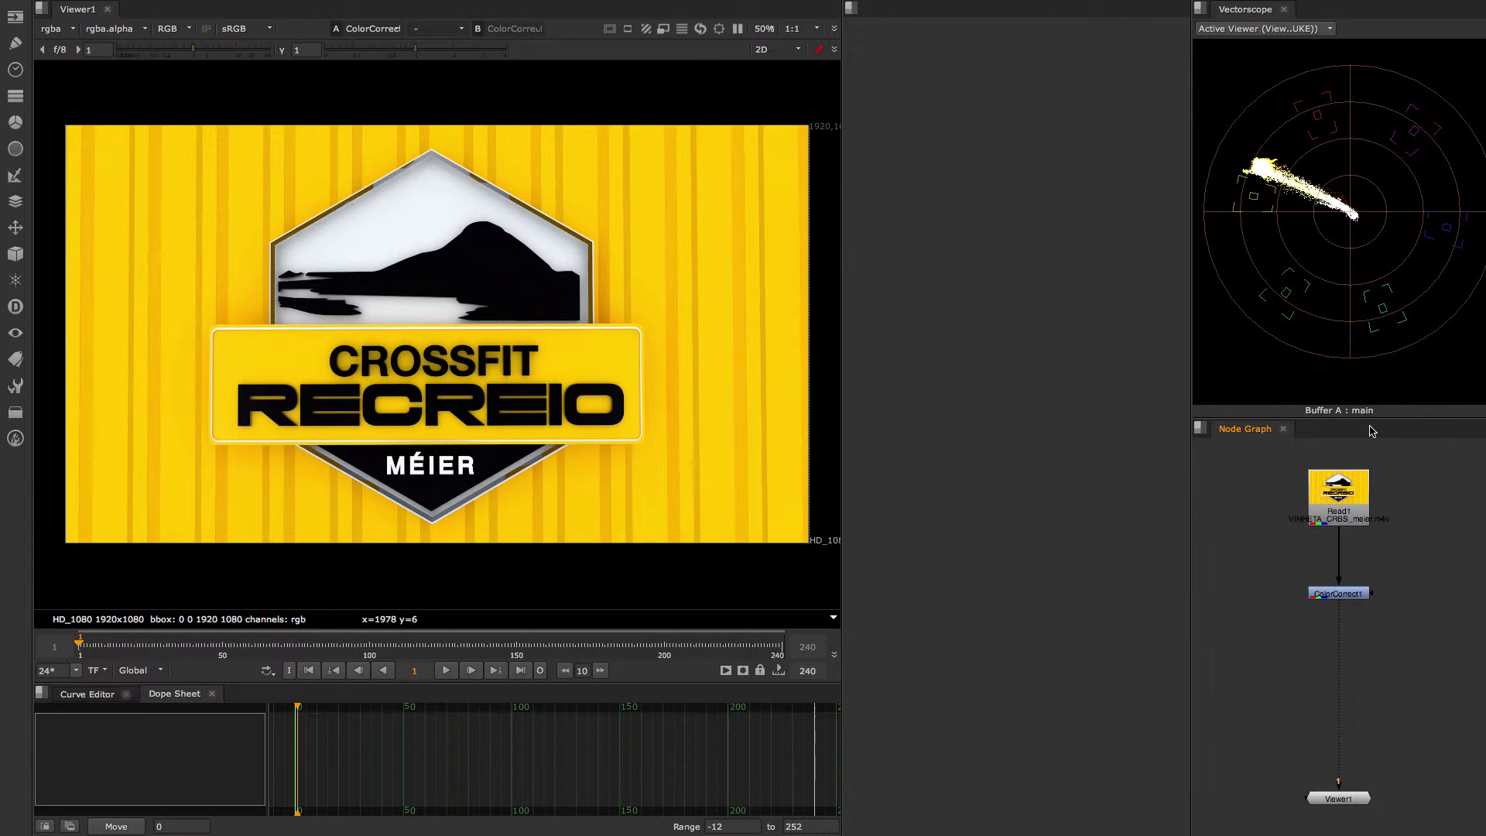
# - Add the Properties window to the empty pane between the viewer and the Vectorscope
pyautogui.rightClick(890, 11)
pyautogui.moveTo(948, 144)
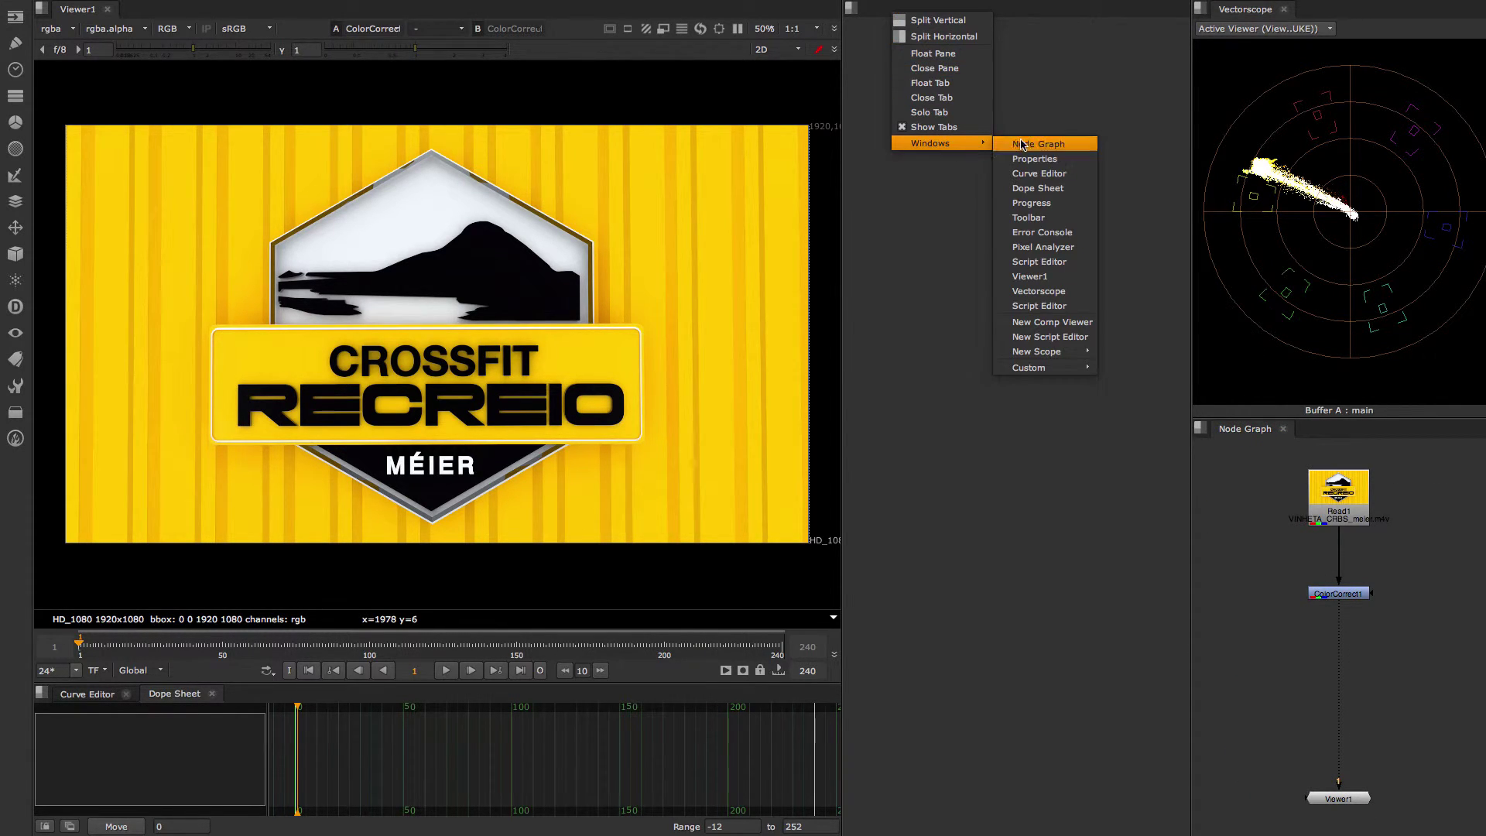
pyautogui.click(1038, 159)
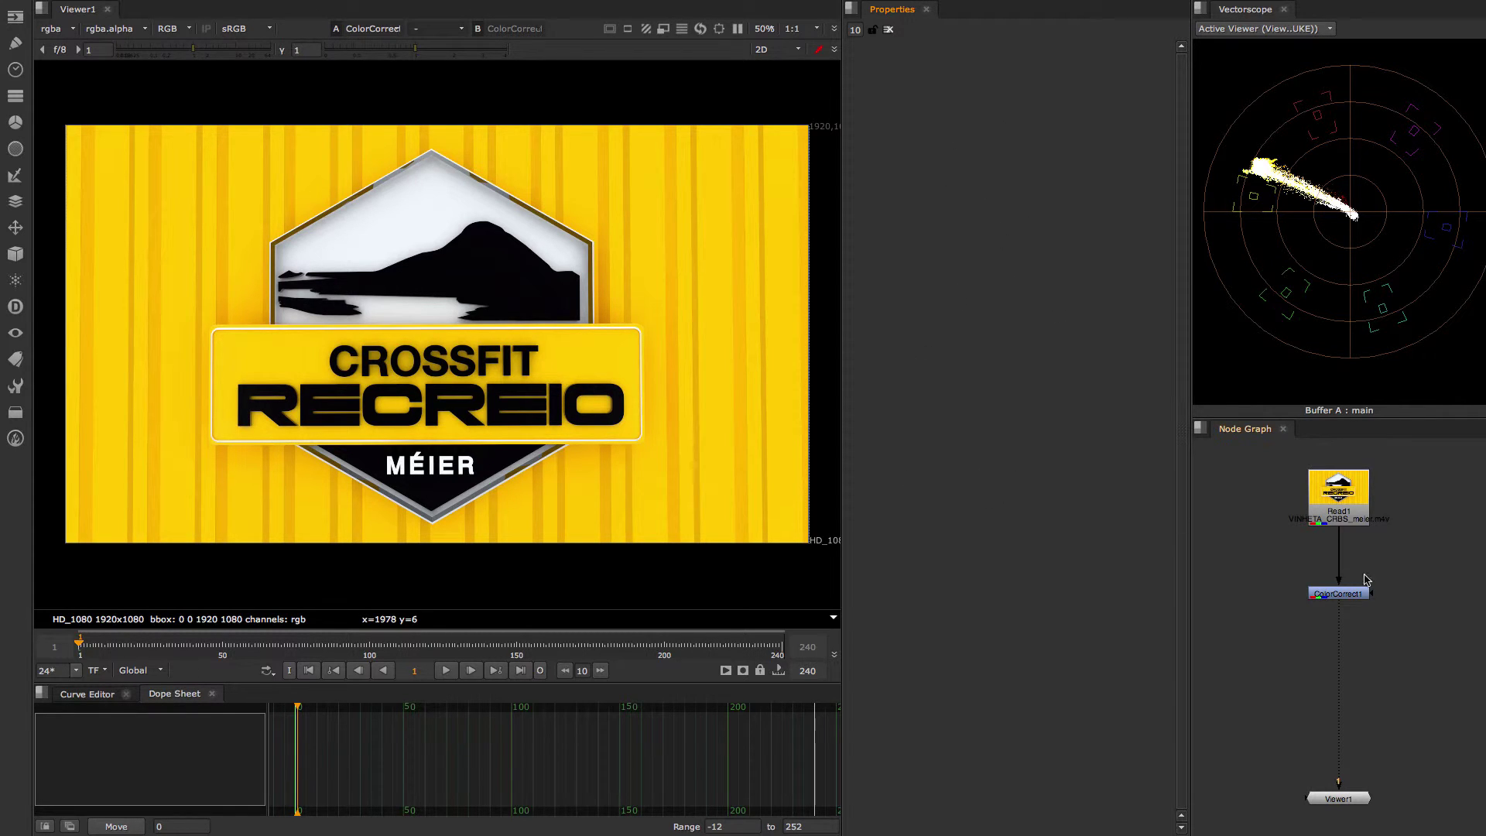
# - Open the ColorCorrect1 node's settings, view the Curve Editor and return to the Dope Sheet
pyautogui.doubleClick(1355, 596)
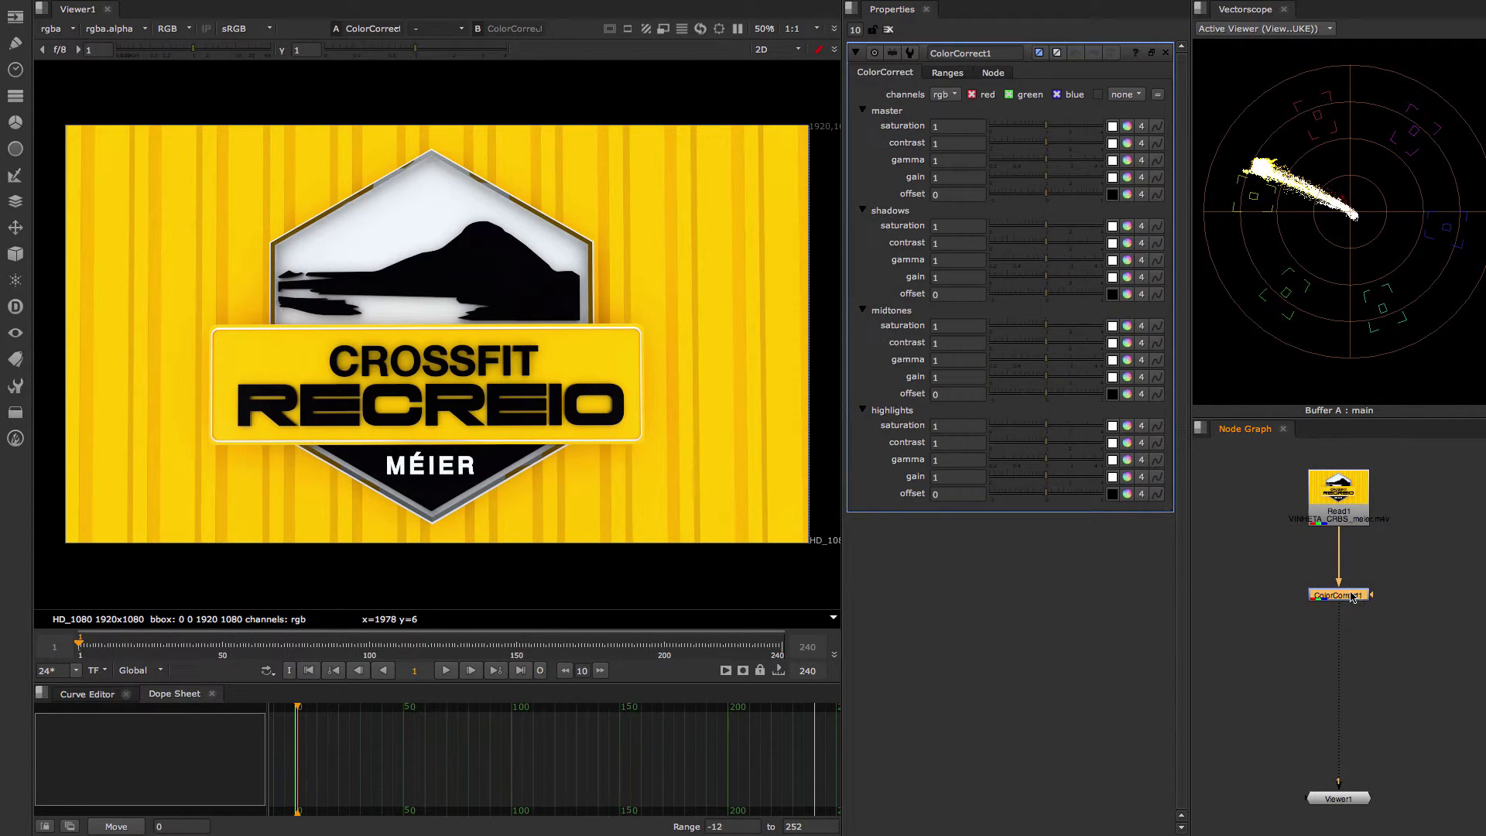
pyautogui.moveTo(1353, 597); pyautogui.dragTo(1354, 600)
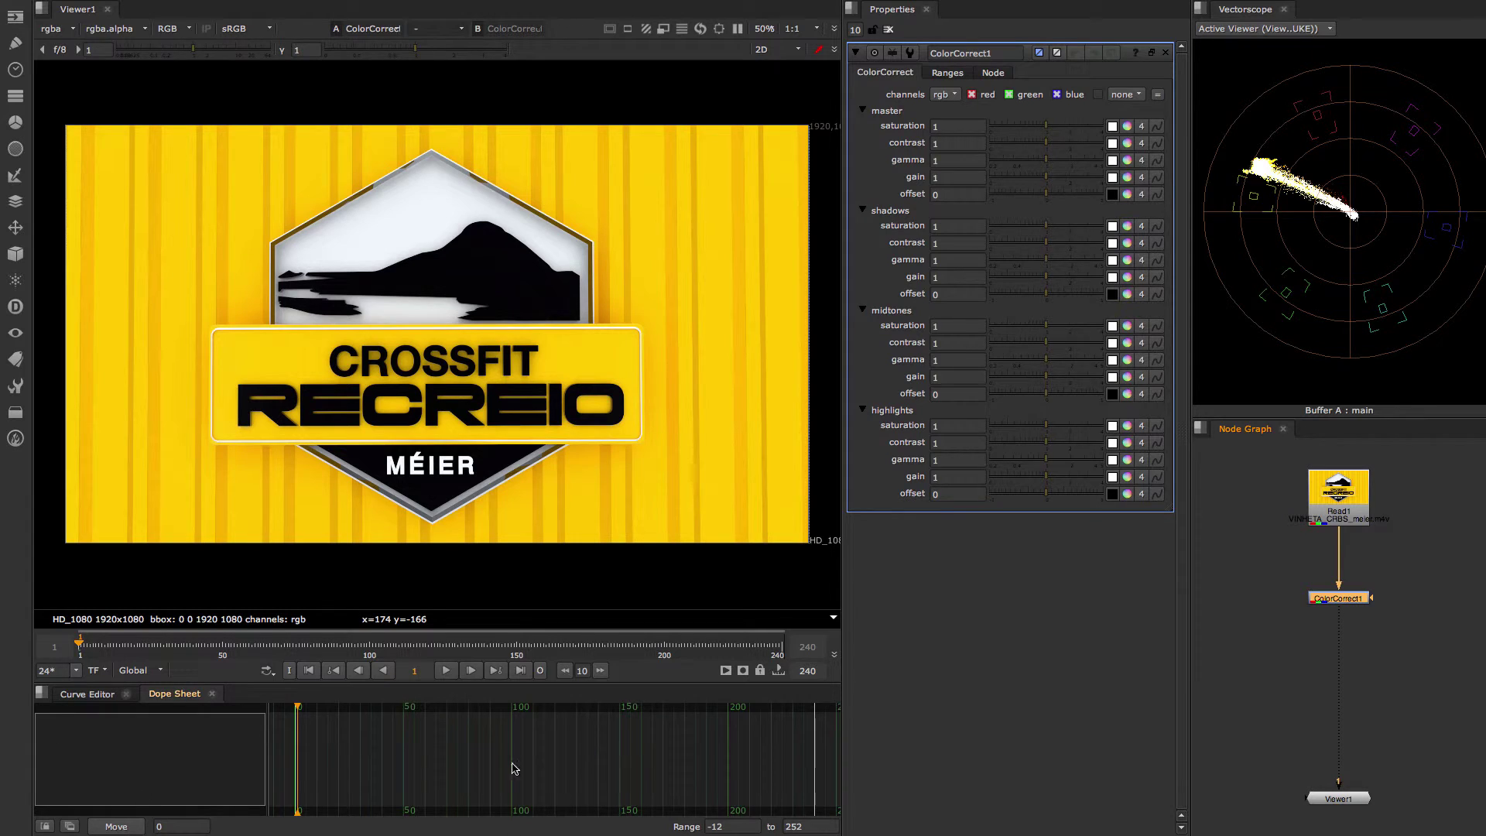
pyautogui.click(88, 694)
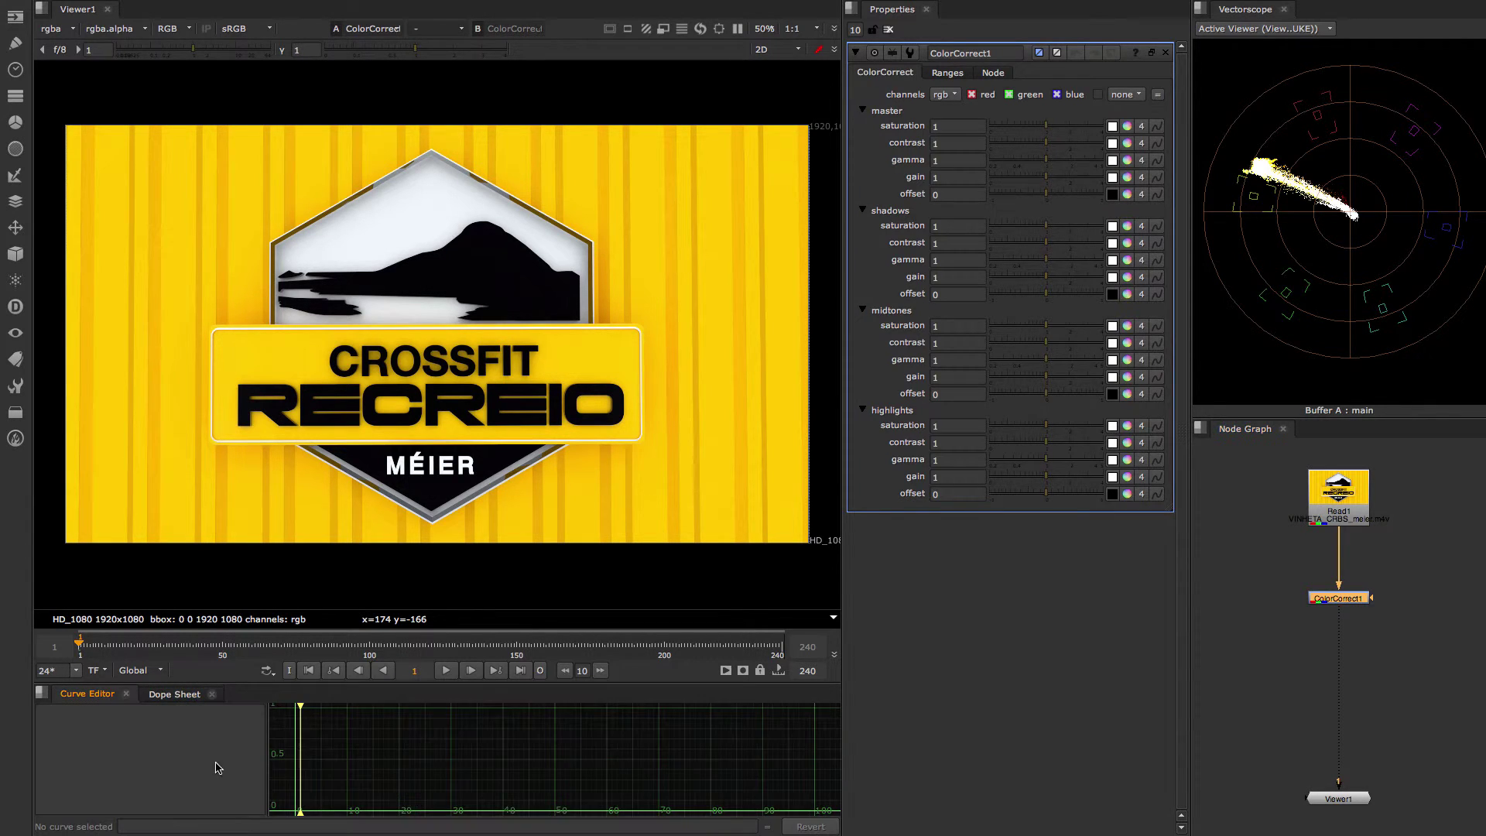
pyautogui.click(178, 695)
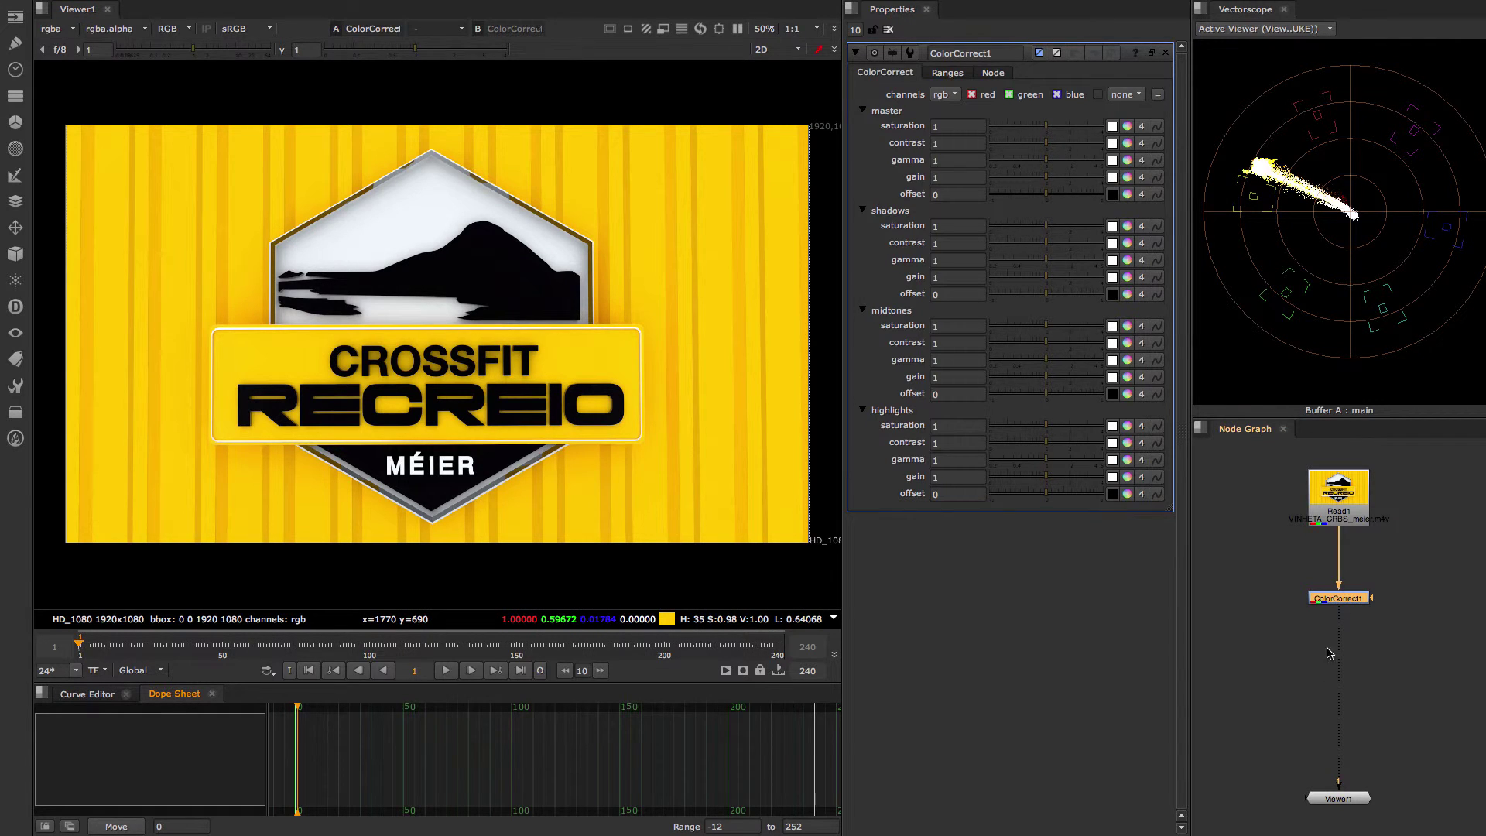
# - Line up Viewer1 and ColorCorrect1 to one side below Read1 and set ColorCorrect1's master saturation to 0
pyautogui.moveTo(1338, 799); pyautogui.dragTo(1276, 722)
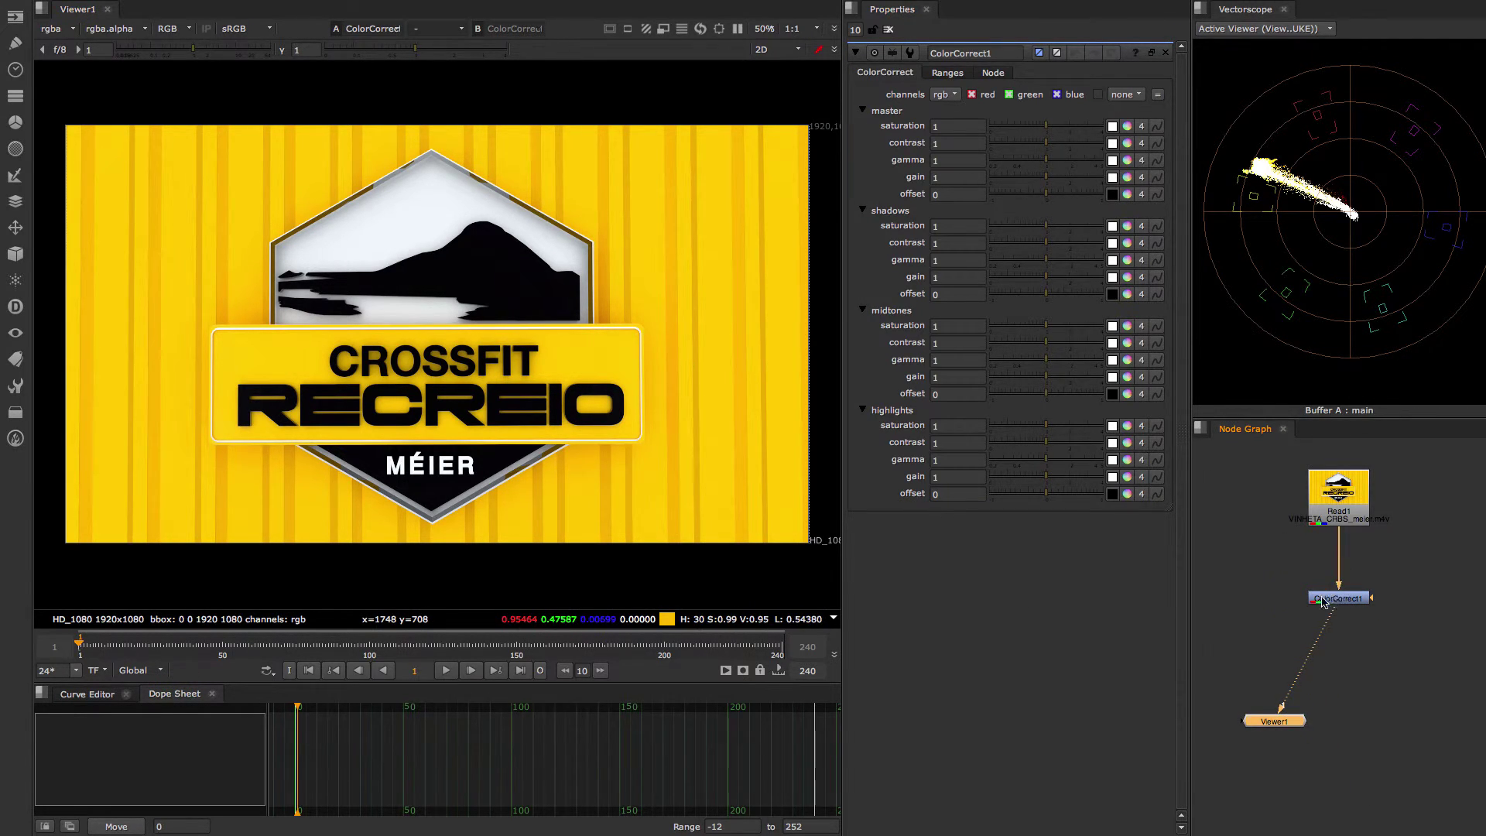
pyautogui.moveTo(1336, 598); pyautogui.dragTo(1277, 596)
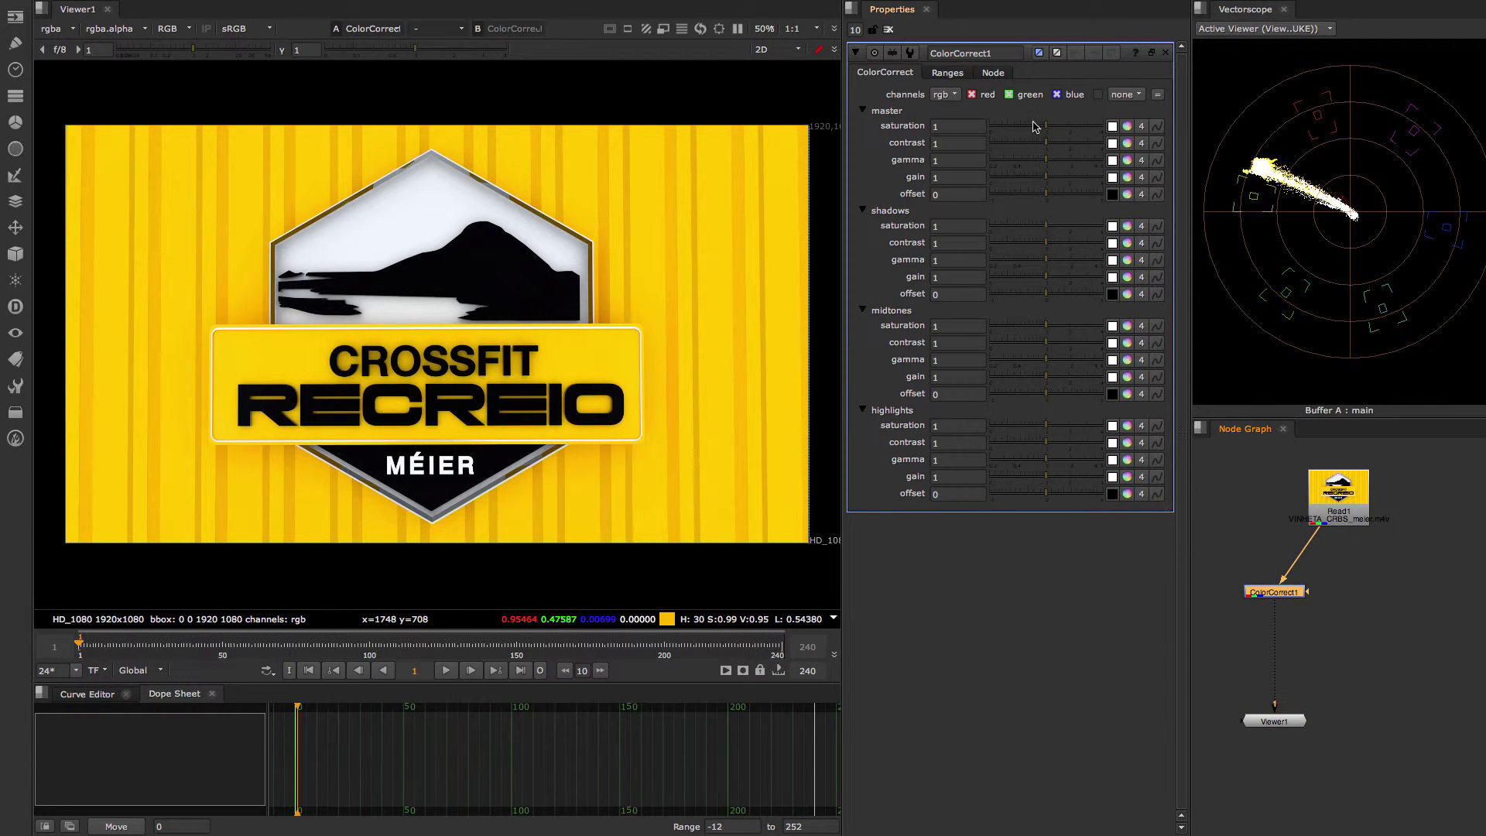
pyautogui.moveTo(1045, 126); pyautogui.dragTo(972, 129)
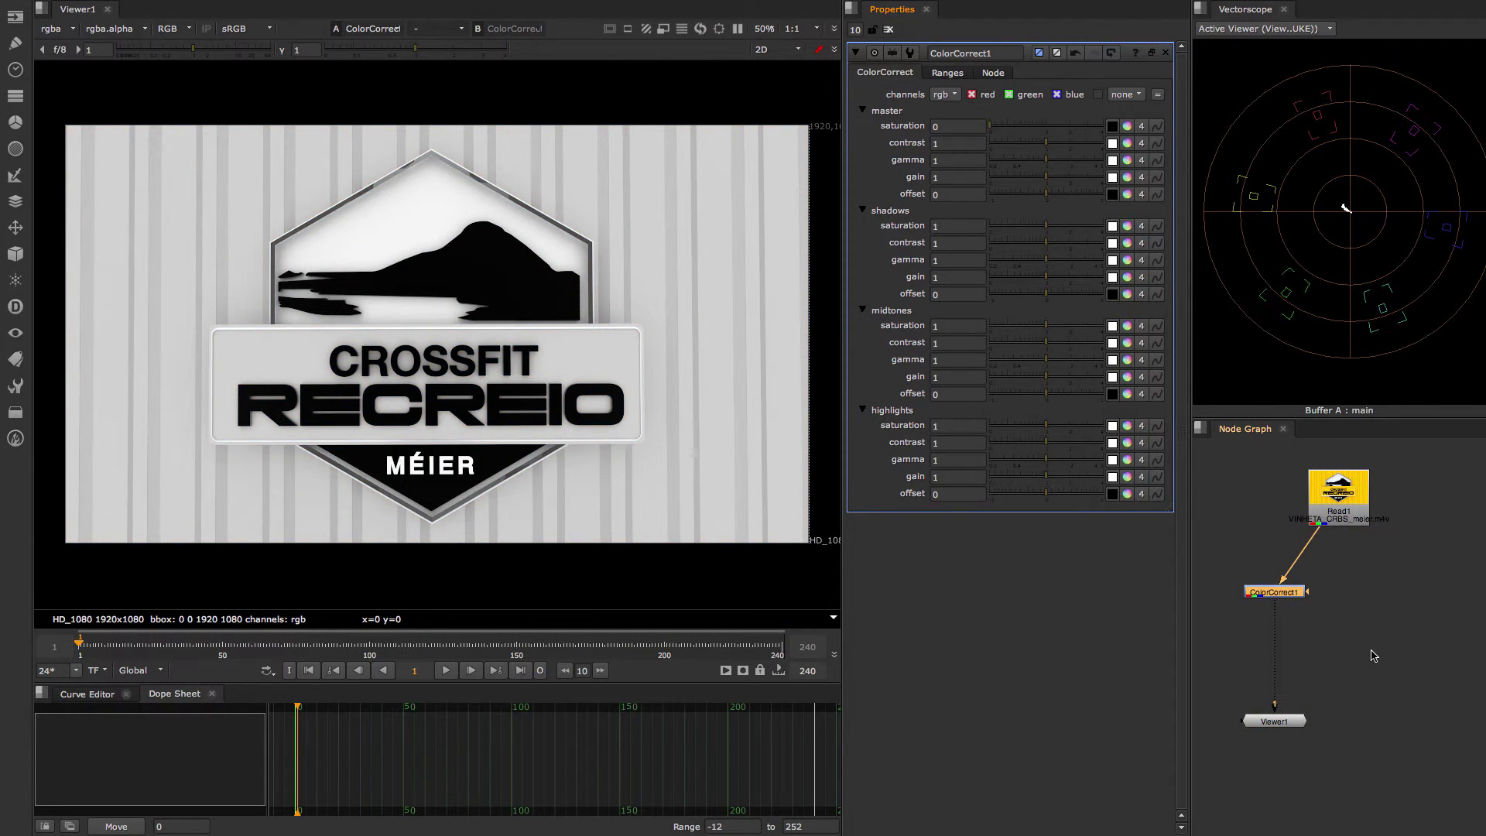
# - Add a second Viewer node beside Viewer1 and connect it to Read1
pyautogui.click(1341, 672)
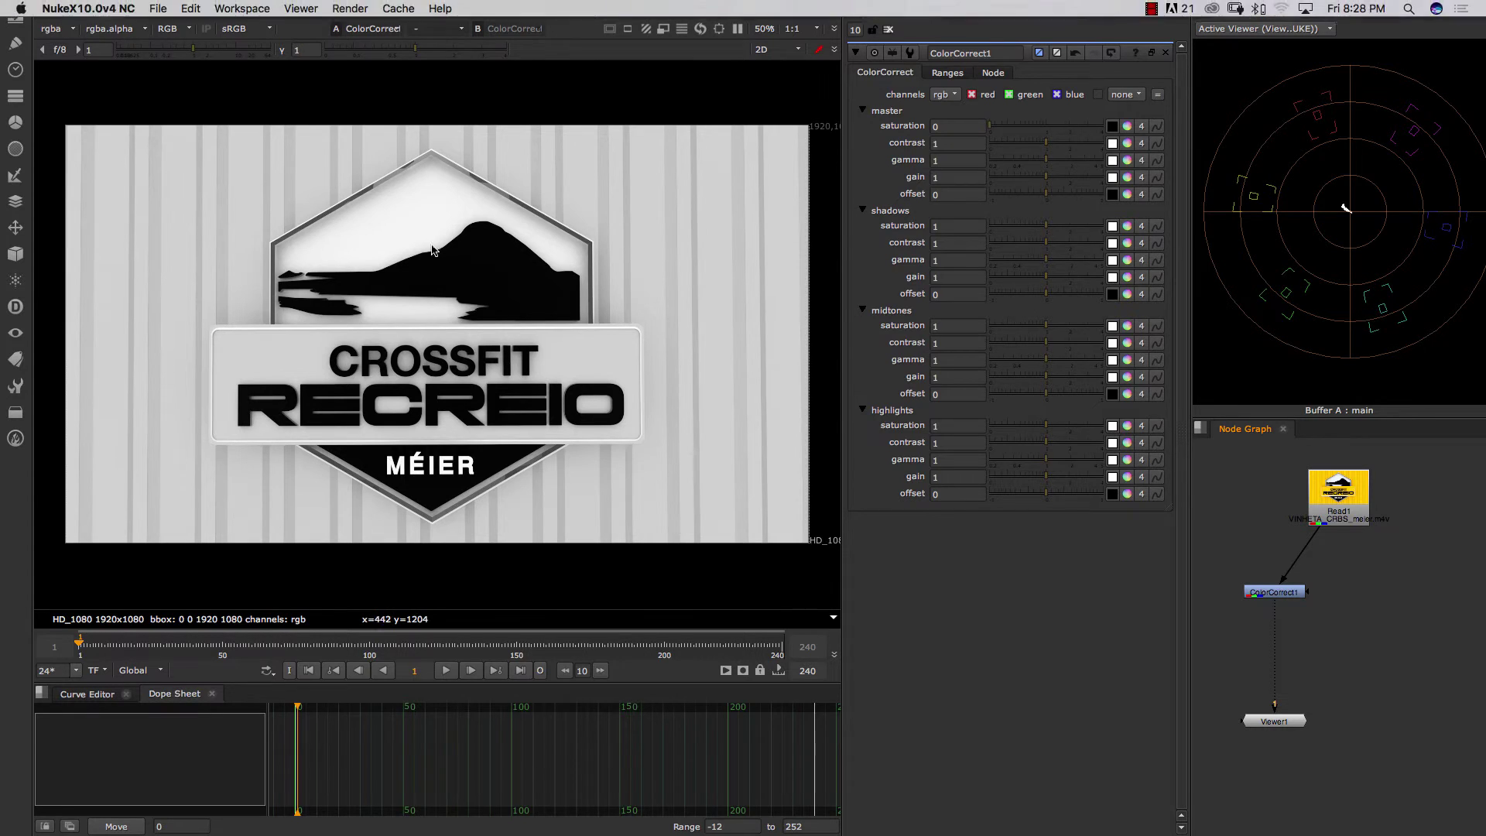
pyautogui.press('Tab')
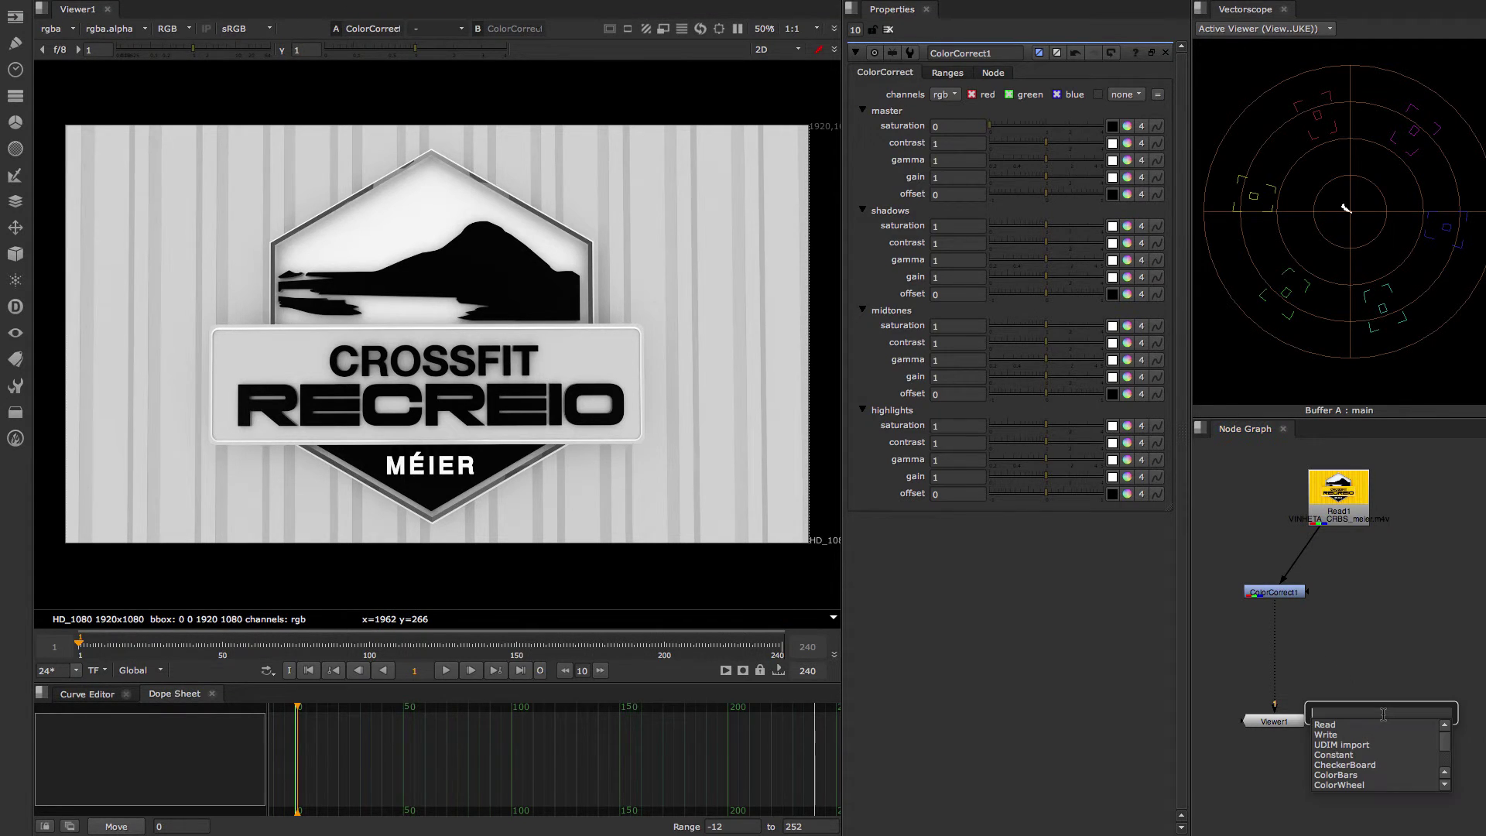
pyautogui.write('VIEW')
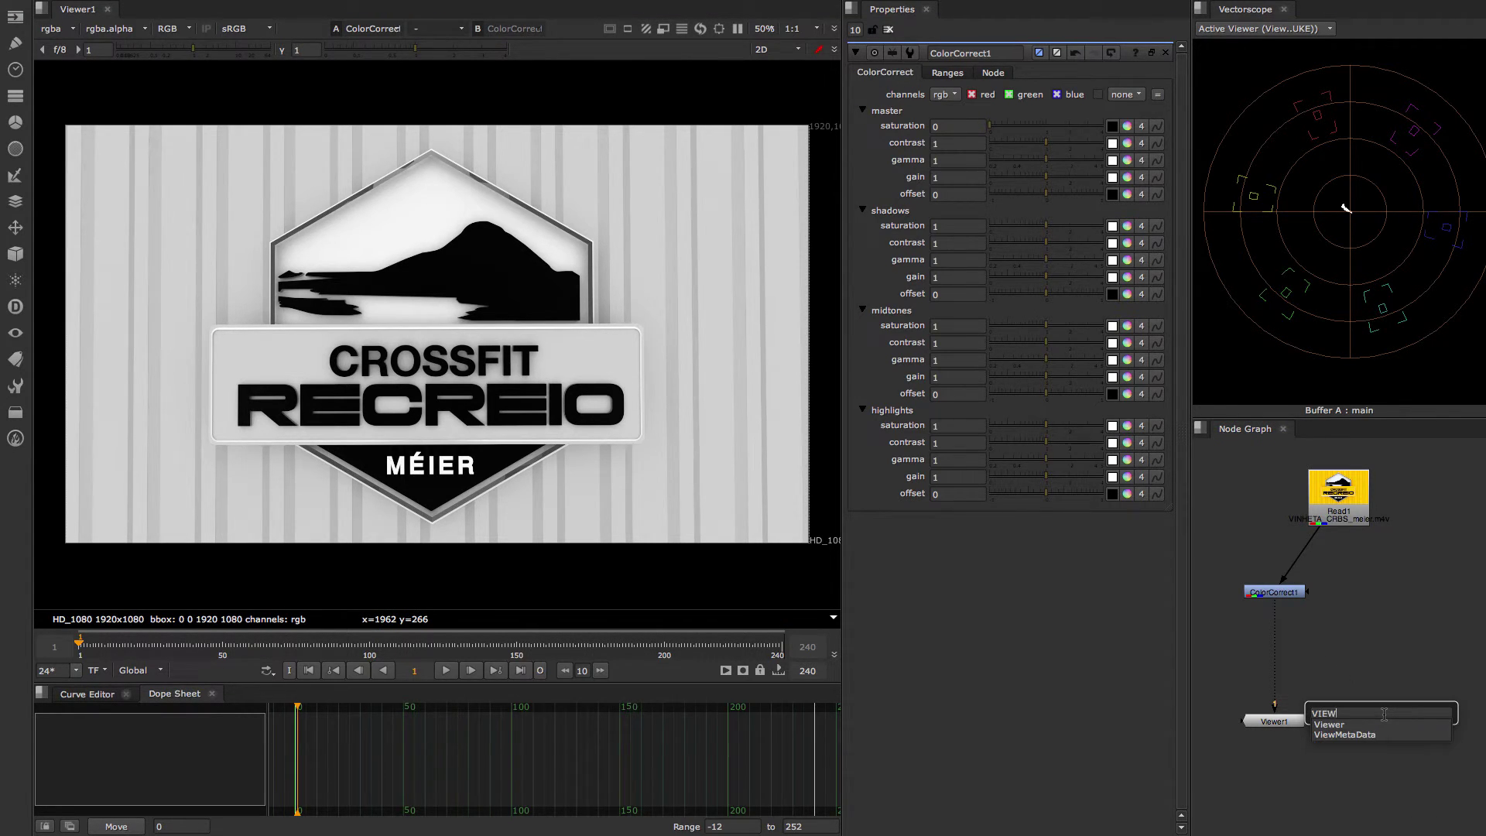
pyautogui.write('R')
pyautogui.press('BackSpace')
pyautogui.press('Return')
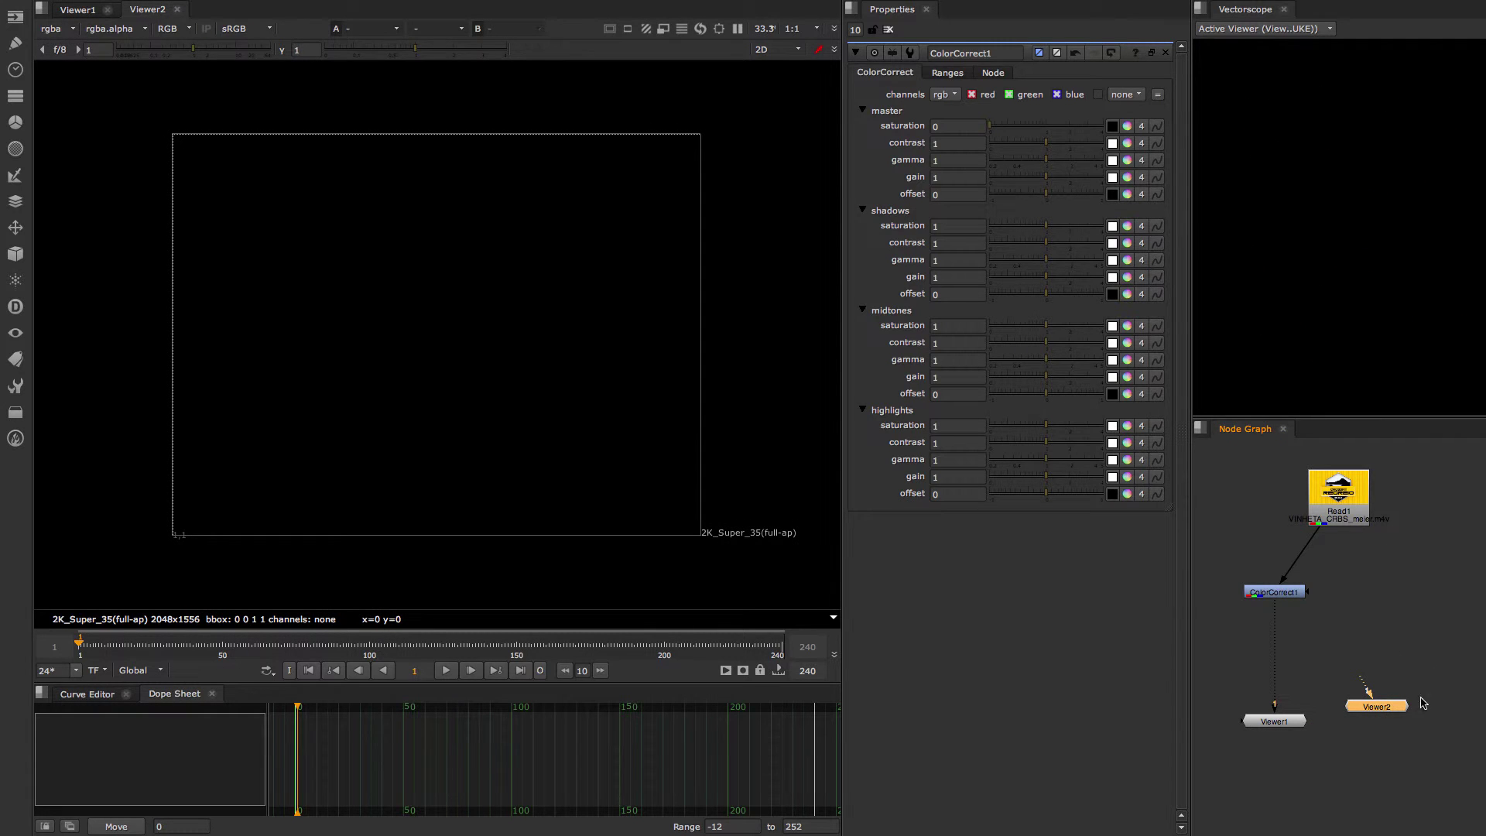
pyautogui.press('1')
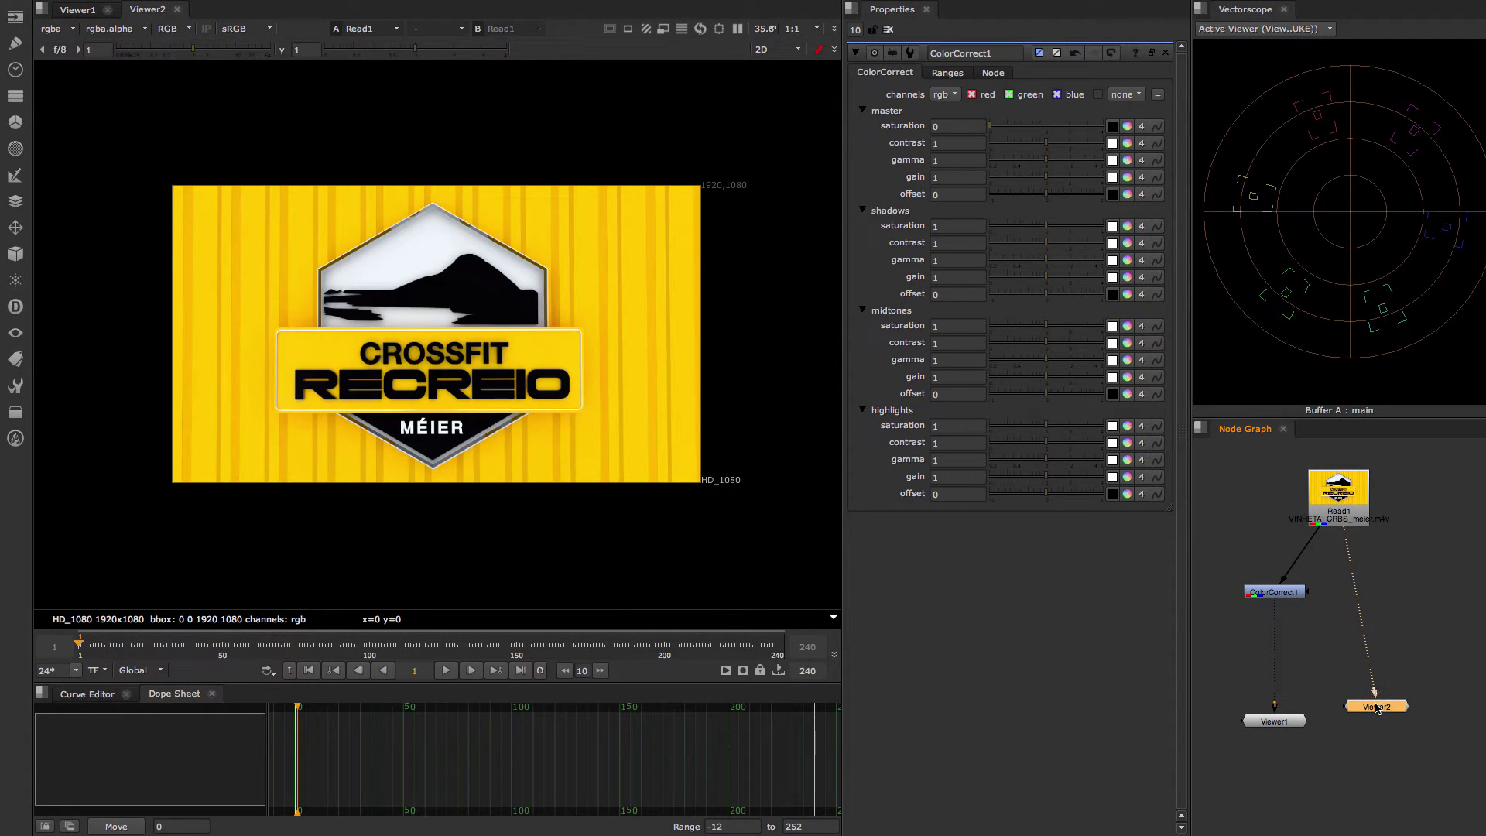
# - Arrange the nodes in two branches, with Viewer1 under ColorCorrect1 and Viewer2 directly under Read1
pyautogui.moveTo(1378, 707); pyautogui.dragTo(1272, 720)
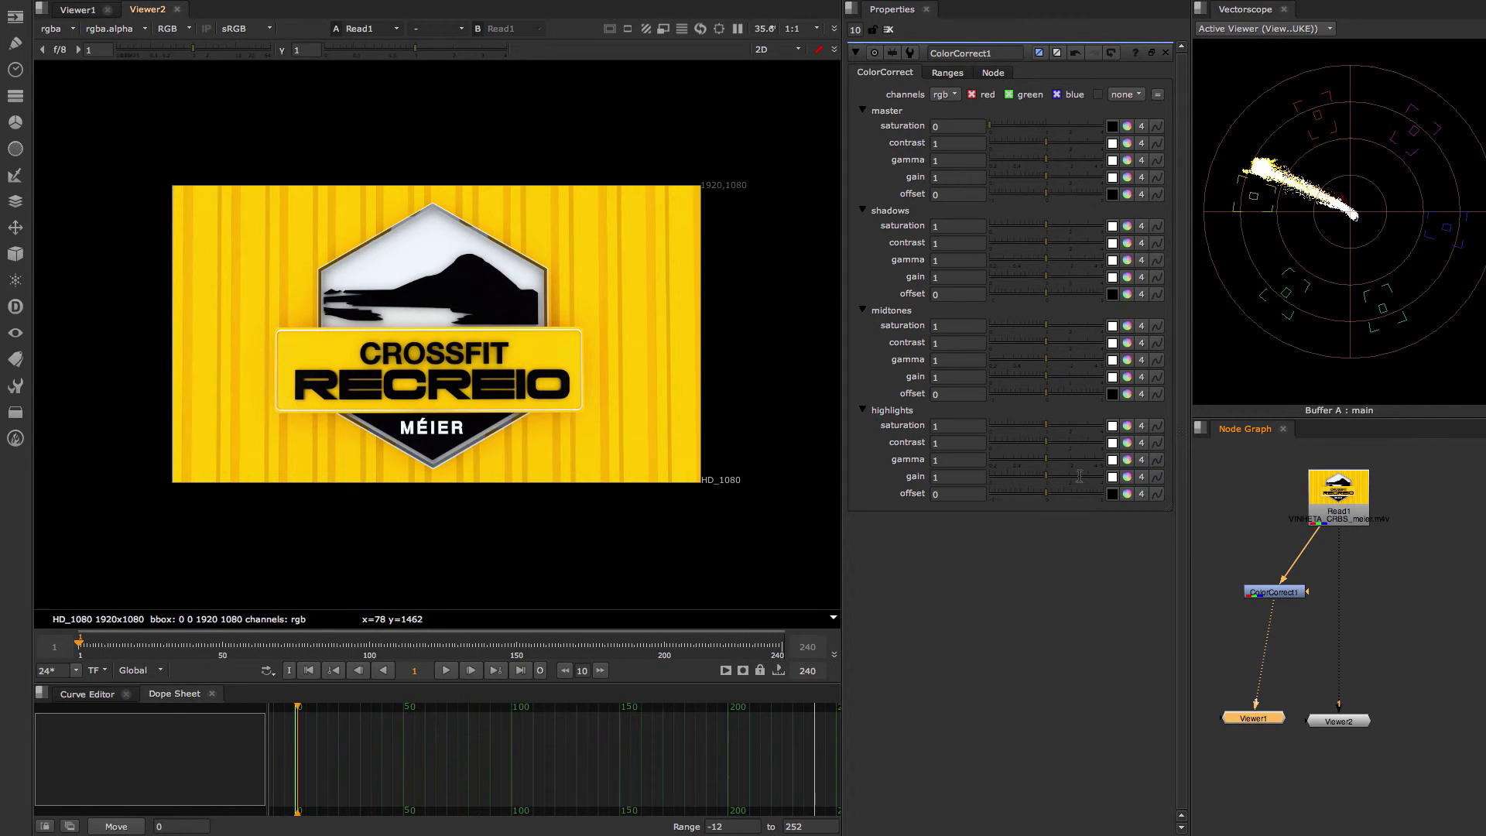
pyautogui.moveTo(1276, 594); pyautogui.dragTo(1256, 594)
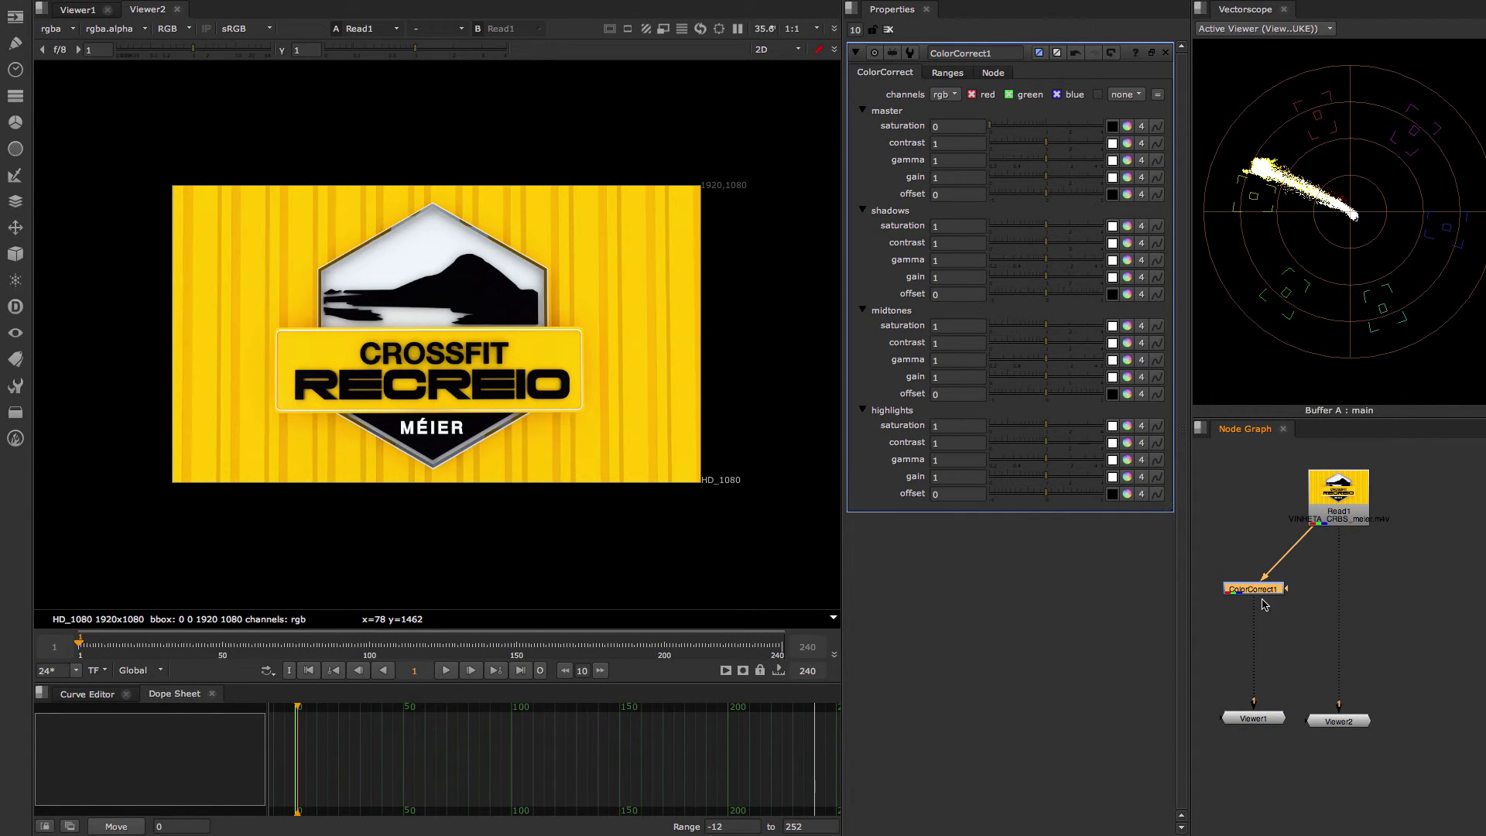
pyautogui.click(1340, 721)
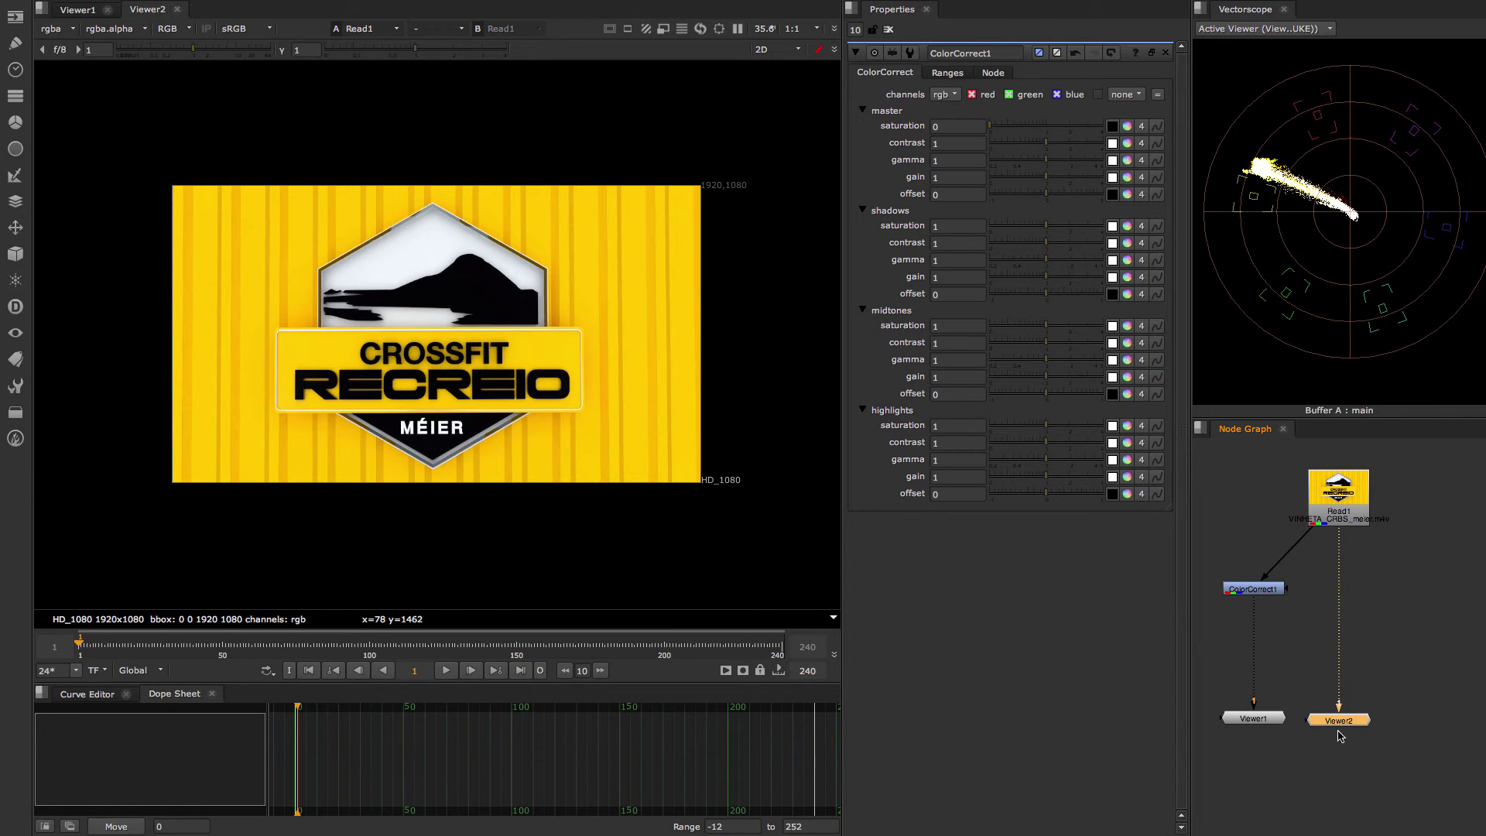